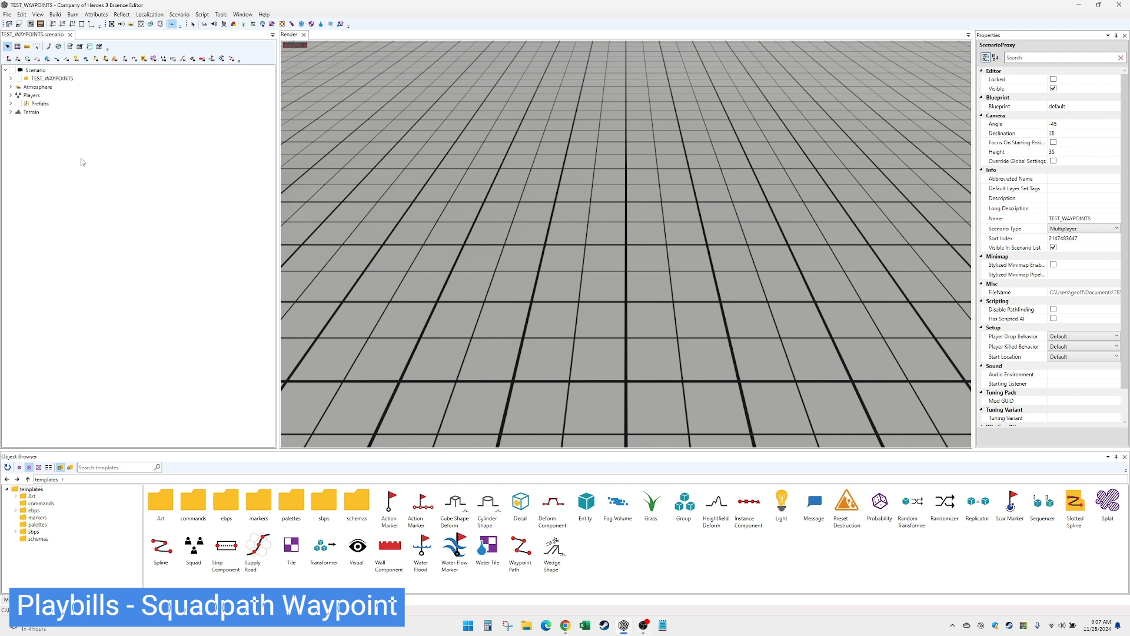
# Change the blueprint of Player 1's starting_position_no_hq entity to starting_position.
pyautogui.click(10, 104)
pyautogui.scroll(-5, 484, 360)
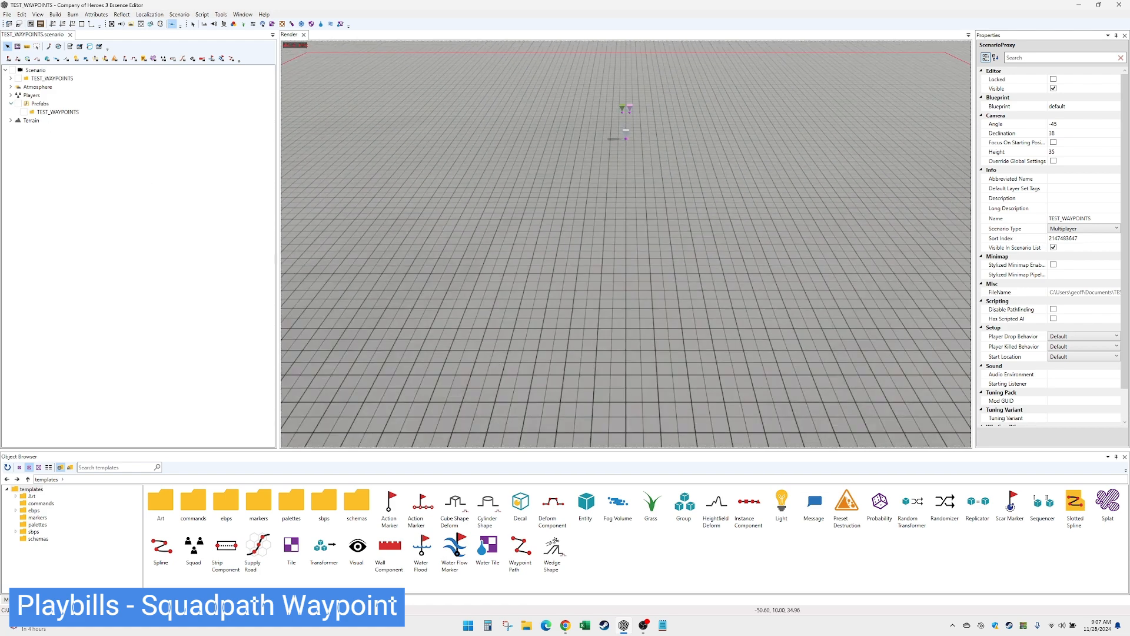
pyautogui.scroll(-4, 501, 366)
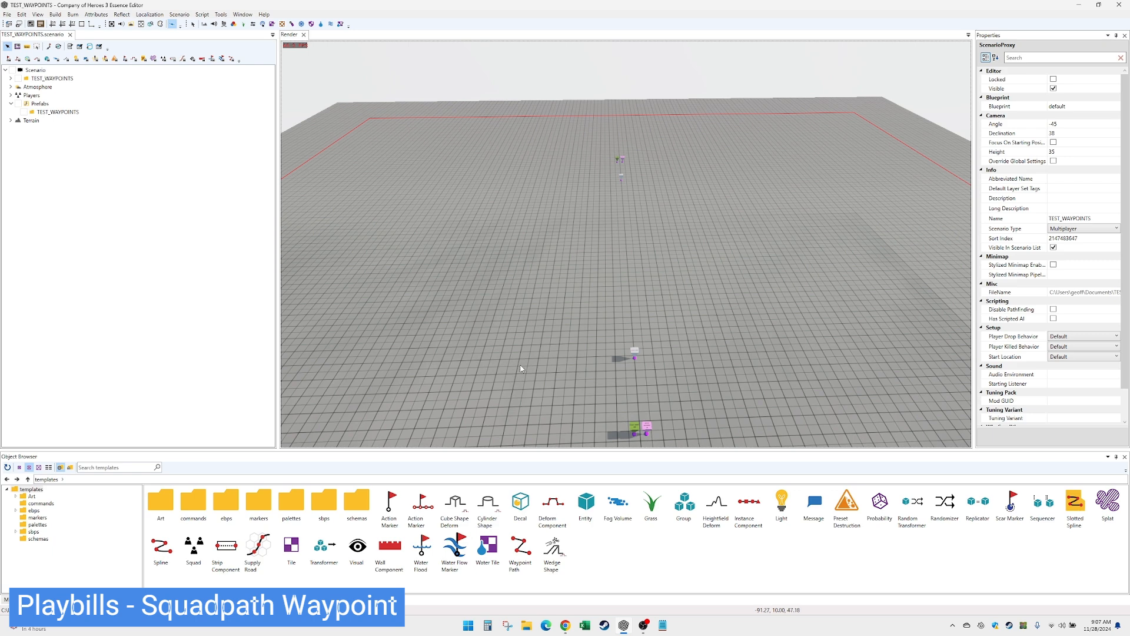
pyautogui.click(11, 79)
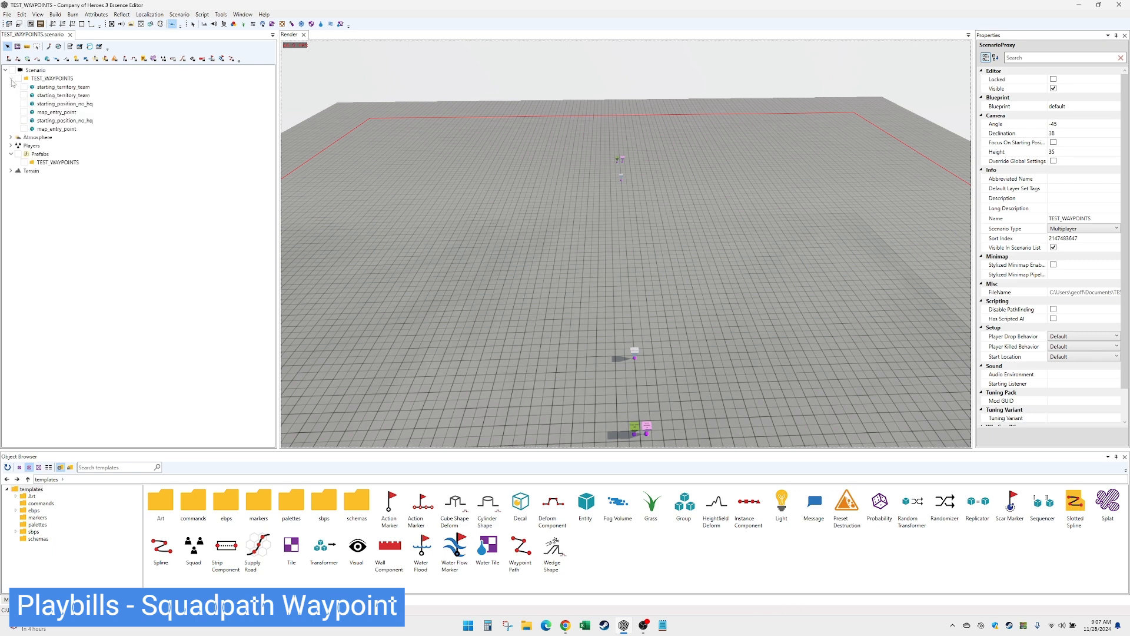
pyautogui.click(646, 433)
pyautogui.click(1115, 138)
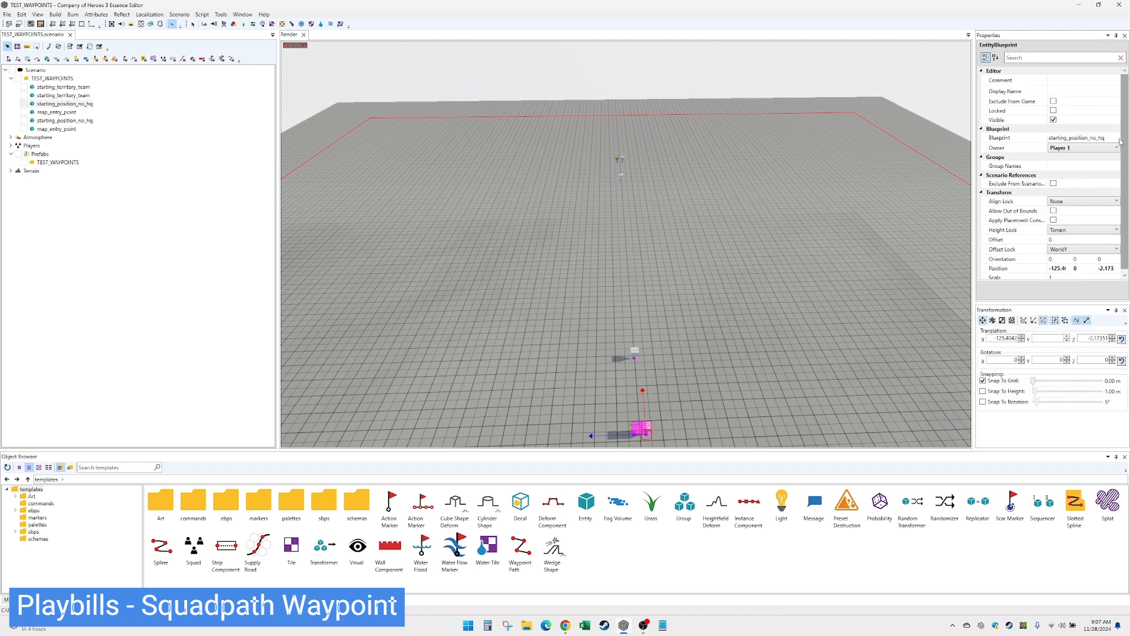
pyautogui.doubleClick(647, 240)
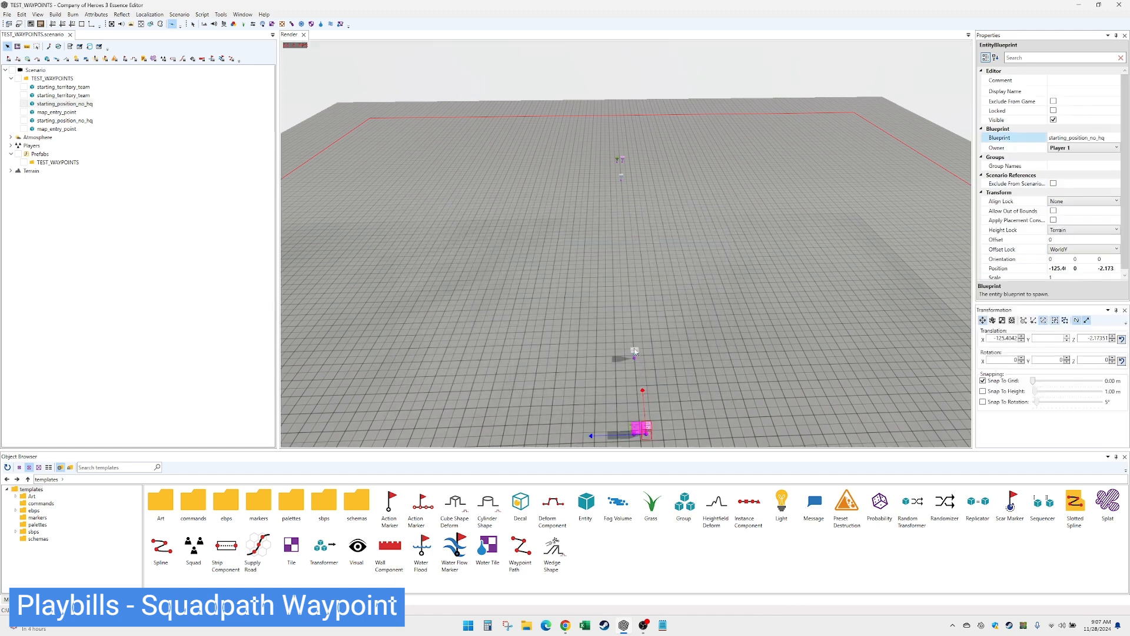
pyautogui.click(691, 415)
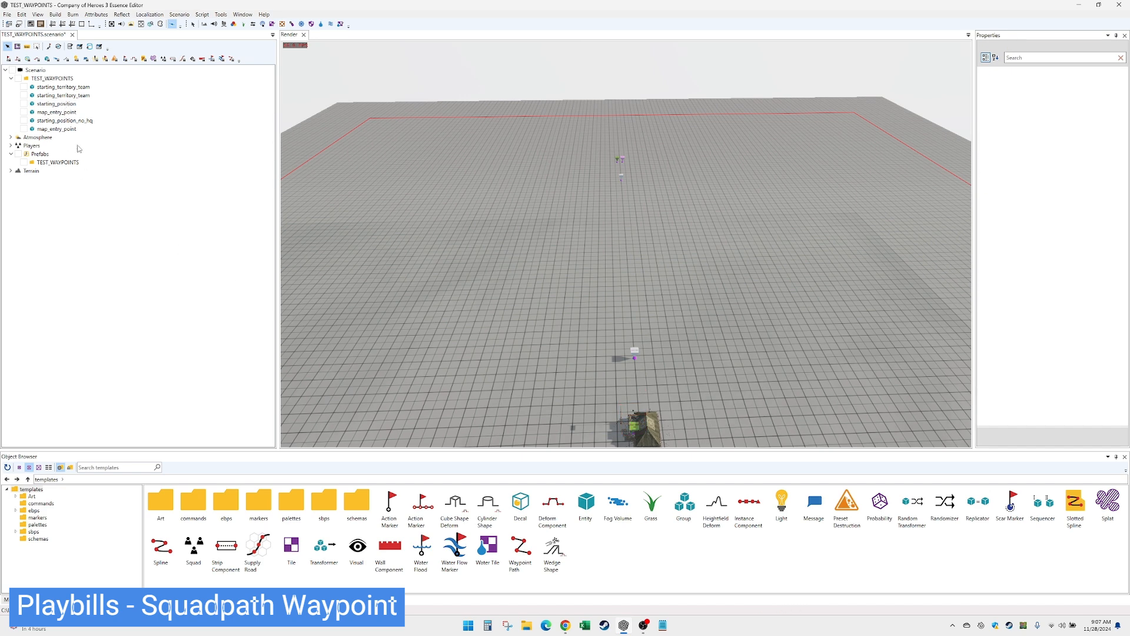
# Rotate Player 1's starting position to 90 degrees about Y and move it slightly farther into the map.
pyautogui.click(56, 104)
pyautogui.click(1055, 361)
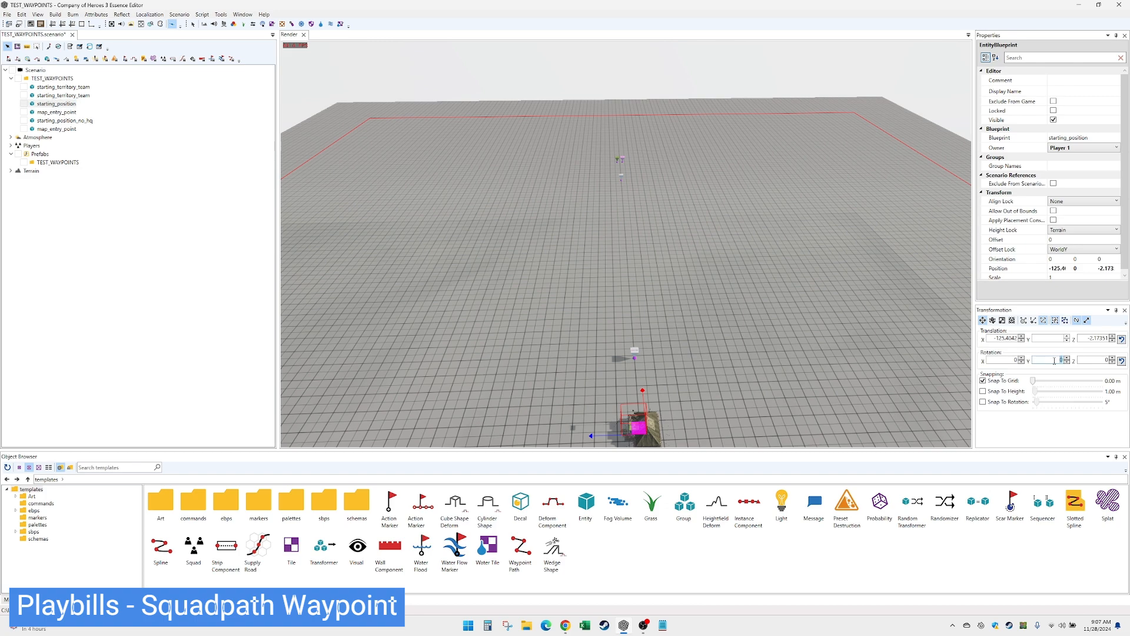
pyautogui.write('90')
pyautogui.press('Return')
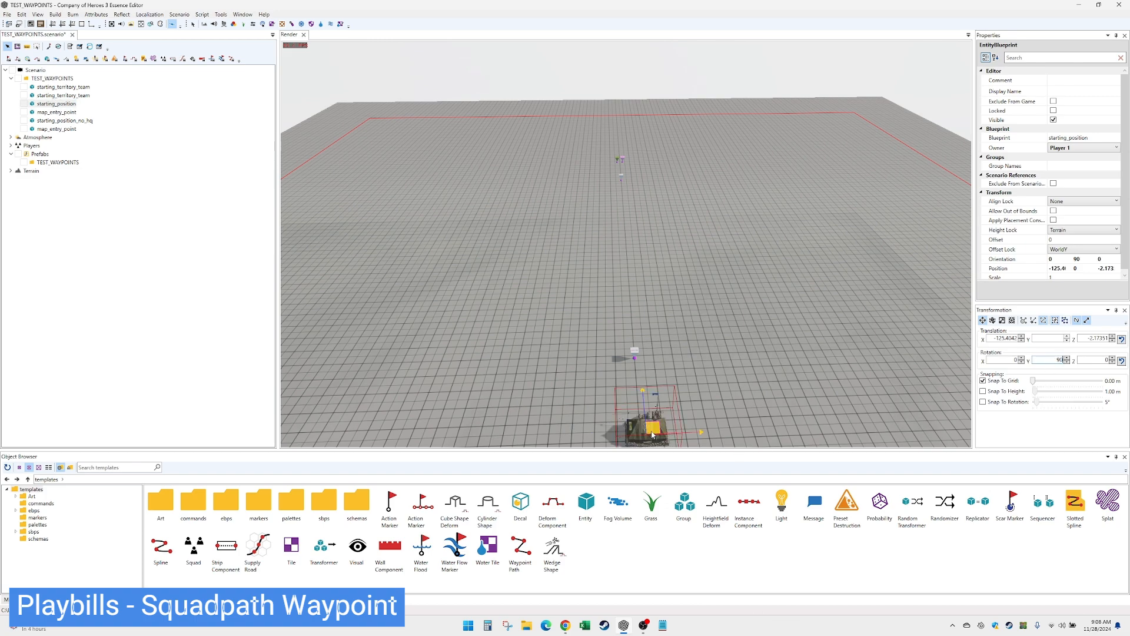
pyautogui.moveTo(648, 433); pyautogui.dragTo(638, 406)
pyautogui.click(548, 370)
# Place a waypoint path on the terrain ahead of the starting base and name it WP_HALF_TRACK.
pyautogui.scroll(3, 548, 370)
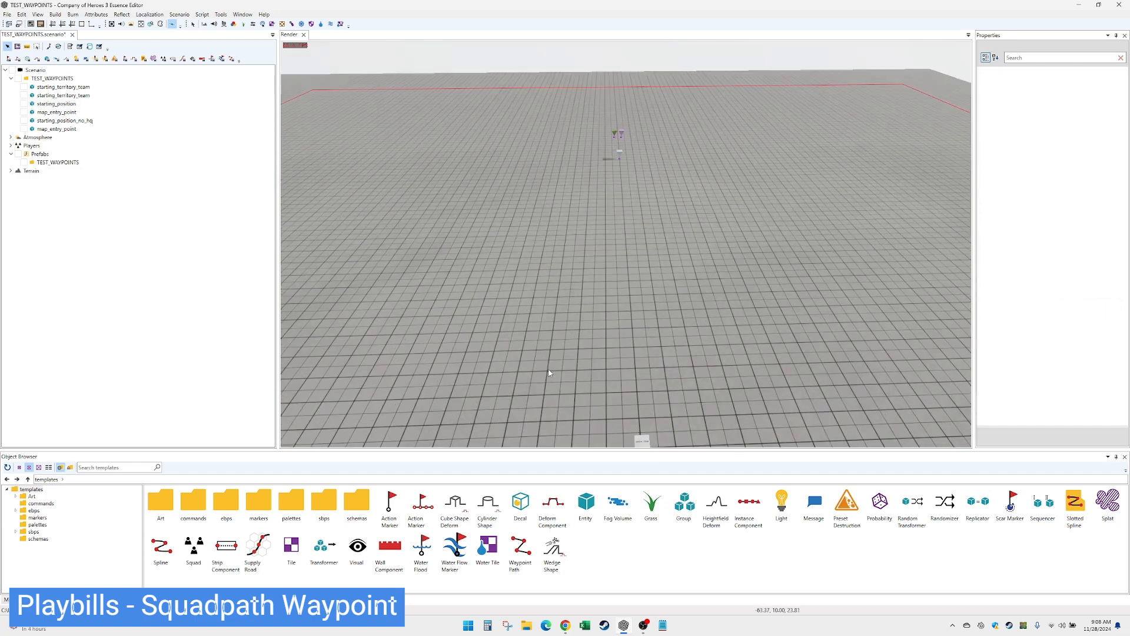
pyautogui.scroll(-1, 547, 371)
pyautogui.scroll(-1, 524, 341)
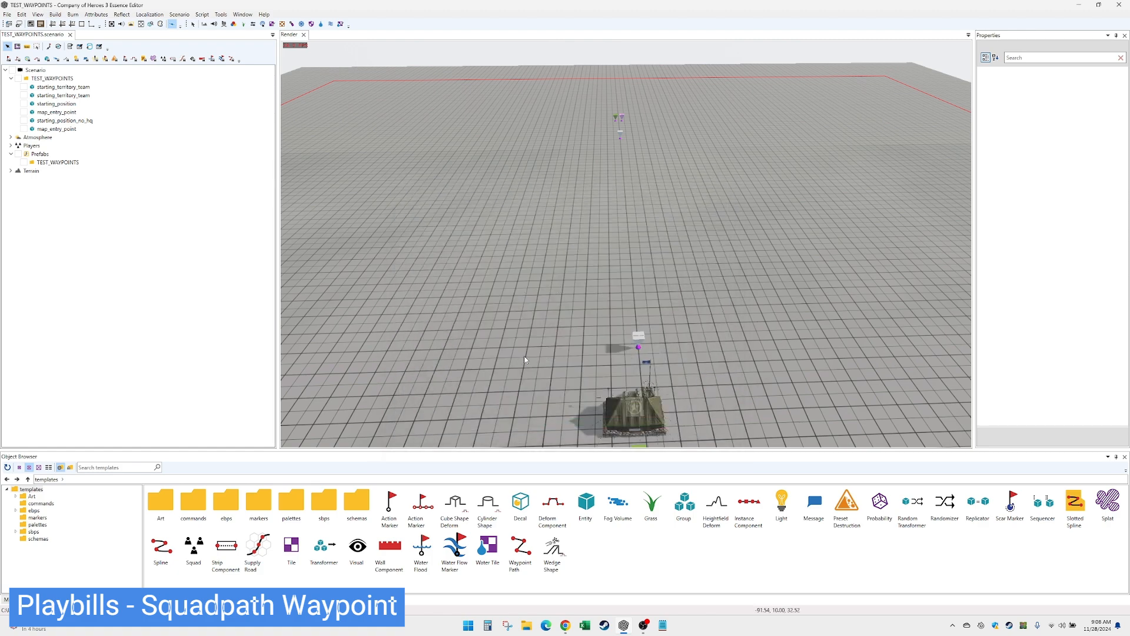
pyautogui.keyDown('alt'); pyautogui.moveTo(524, 356); pyautogui.dragTo(505, 375); pyautogui.keyUp('alt')
pyautogui.click(57, 162)
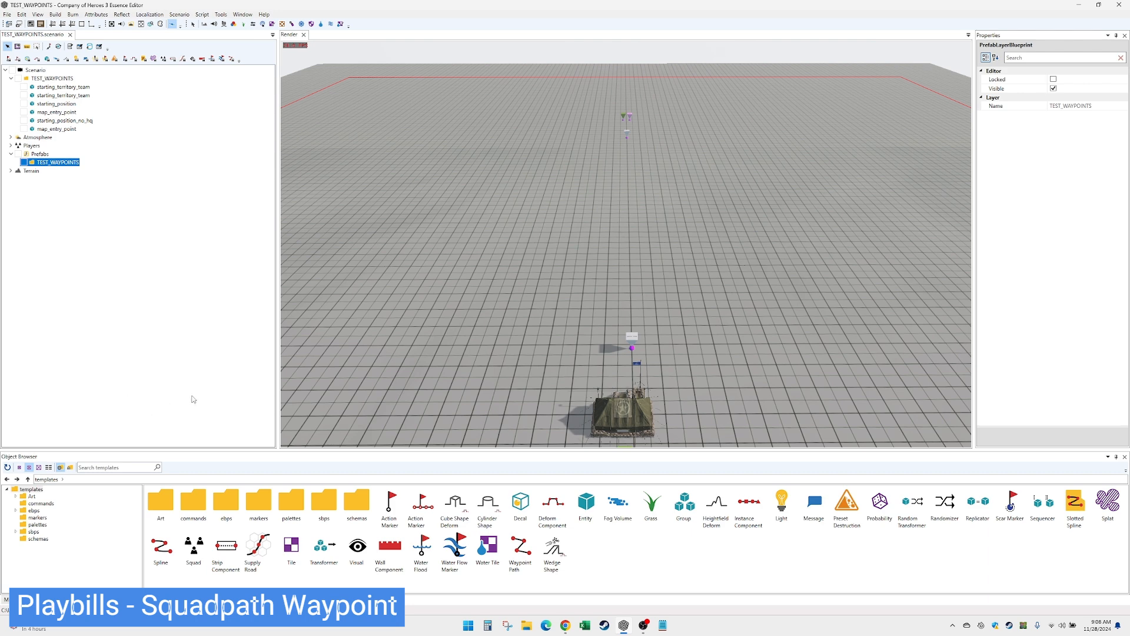
pyautogui.click(512, 559)
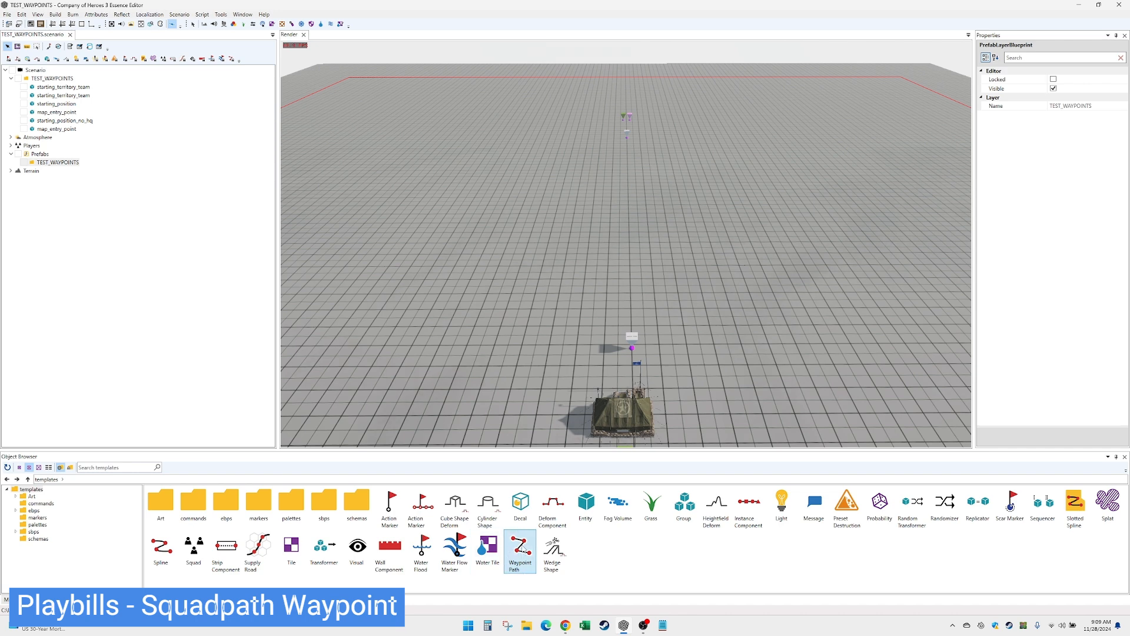
pyautogui.click(536, 346)
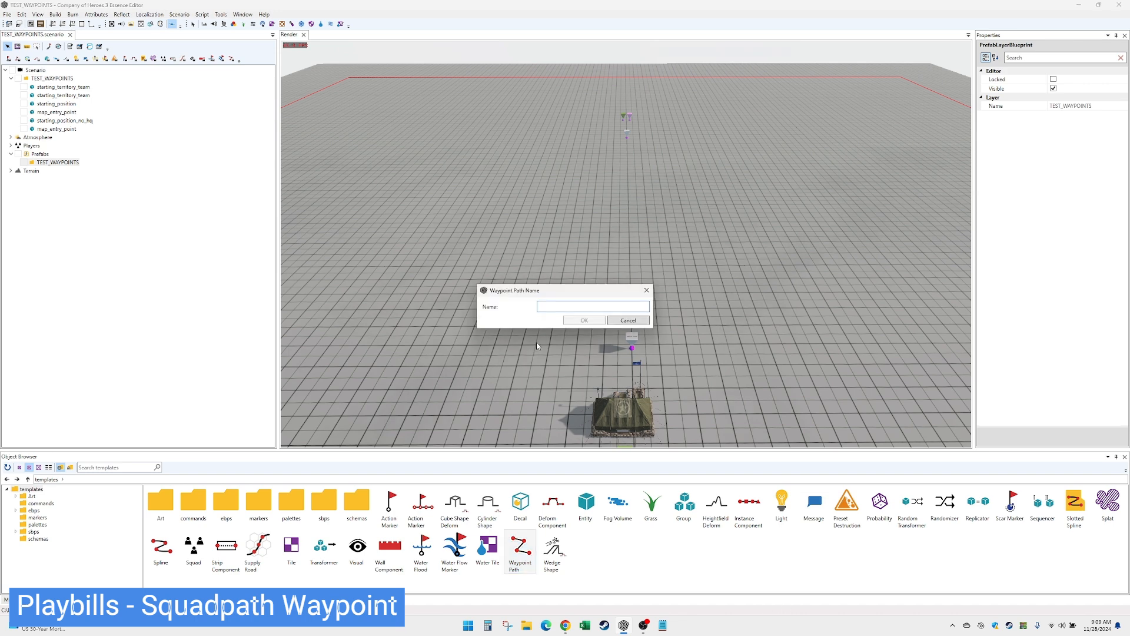
pyautogui.write('WP_')
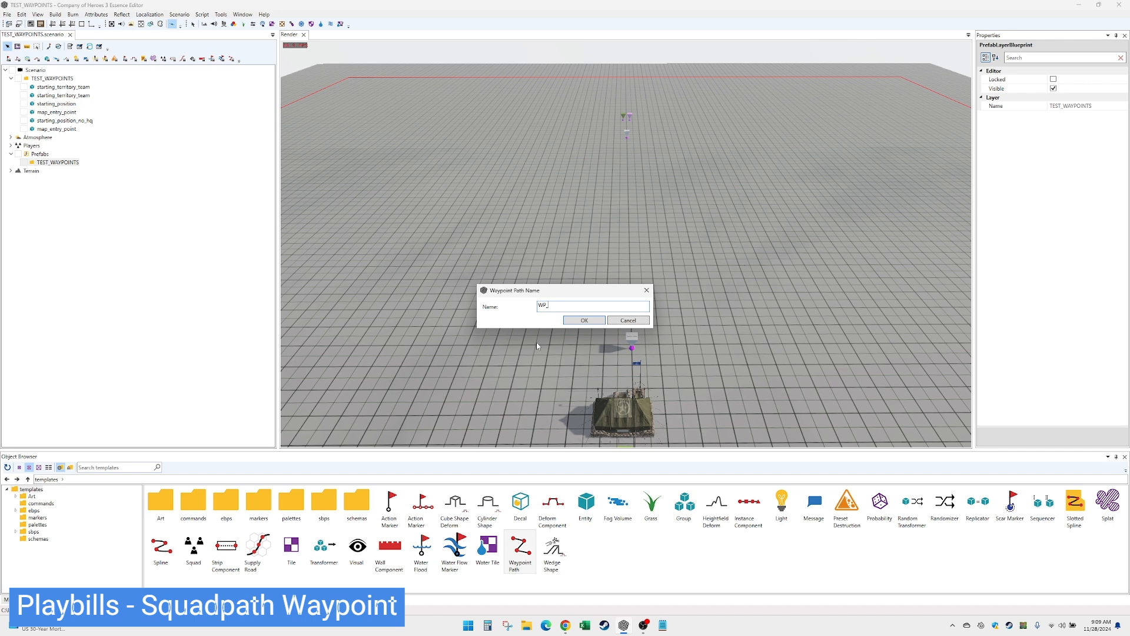
pyautogui.write('HALF_TRACK')
pyautogui.press('Return')
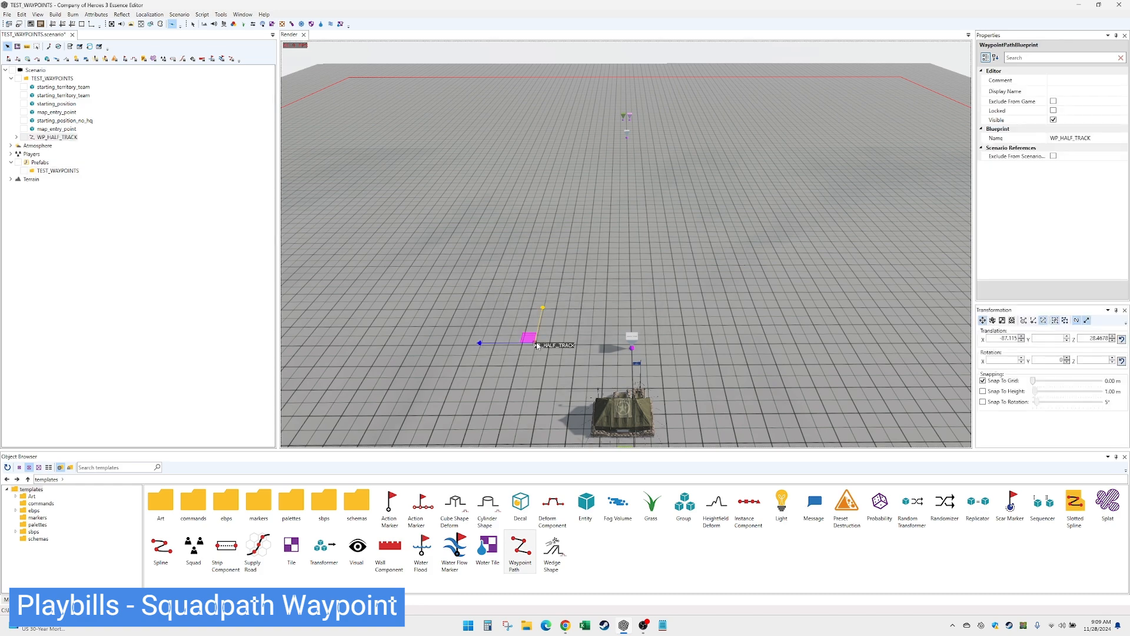
# Reposition the first point of WP_HALF_TRACK on the grid ahead of the starting base.
pyautogui.scroll(3, 502, 366)
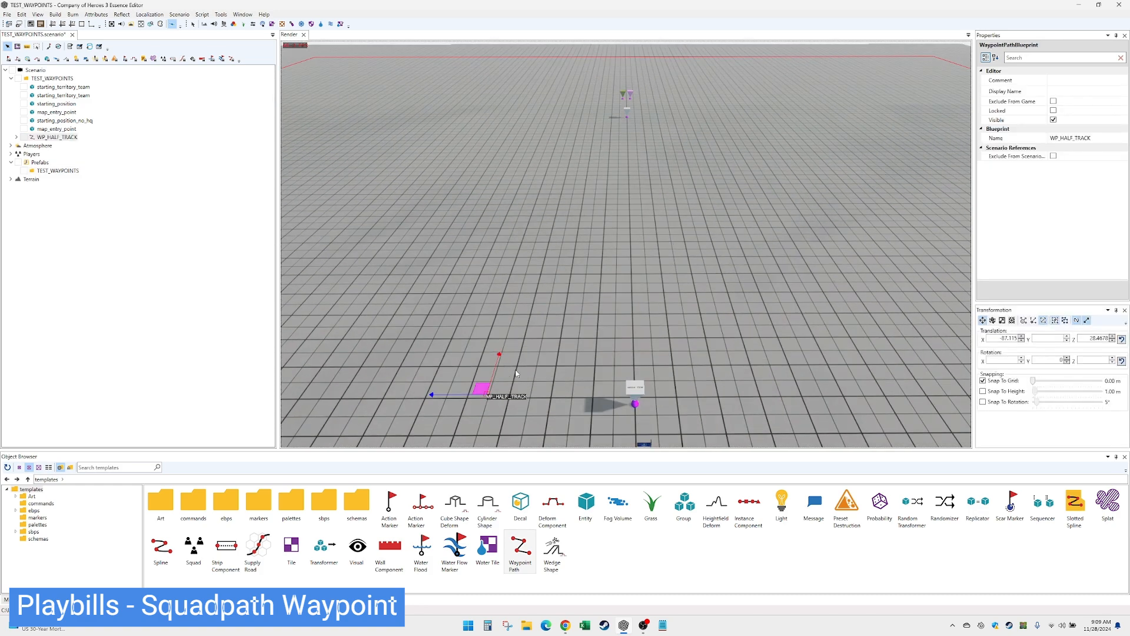
pyautogui.press('Down')
pyautogui.press('Left')
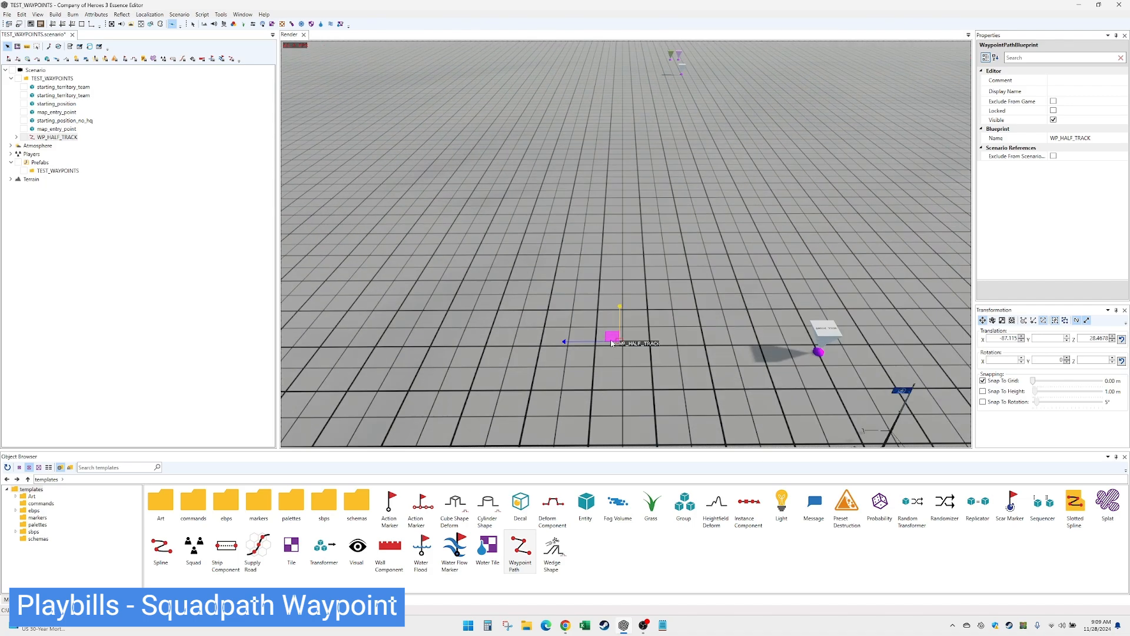
pyautogui.moveTo(604, 345); pyautogui.dragTo(584, 311)
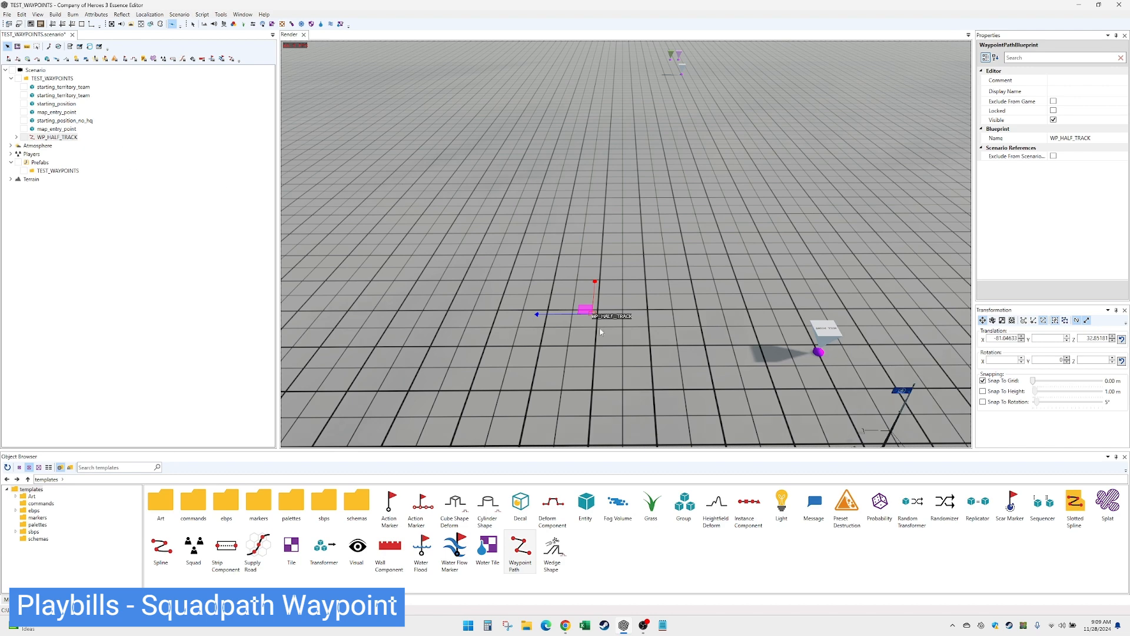
pyautogui.moveTo(583, 310); pyautogui.dragTo(573, 331)
# Extend WP_HALF_TRACK with waypoints in a large, nearly closed counter-clockwise loop ending near its start, and shift the whole path slightly.
pyautogui.scroll(2, 577, 342)
pyautogui.doubleClick(570, 331)
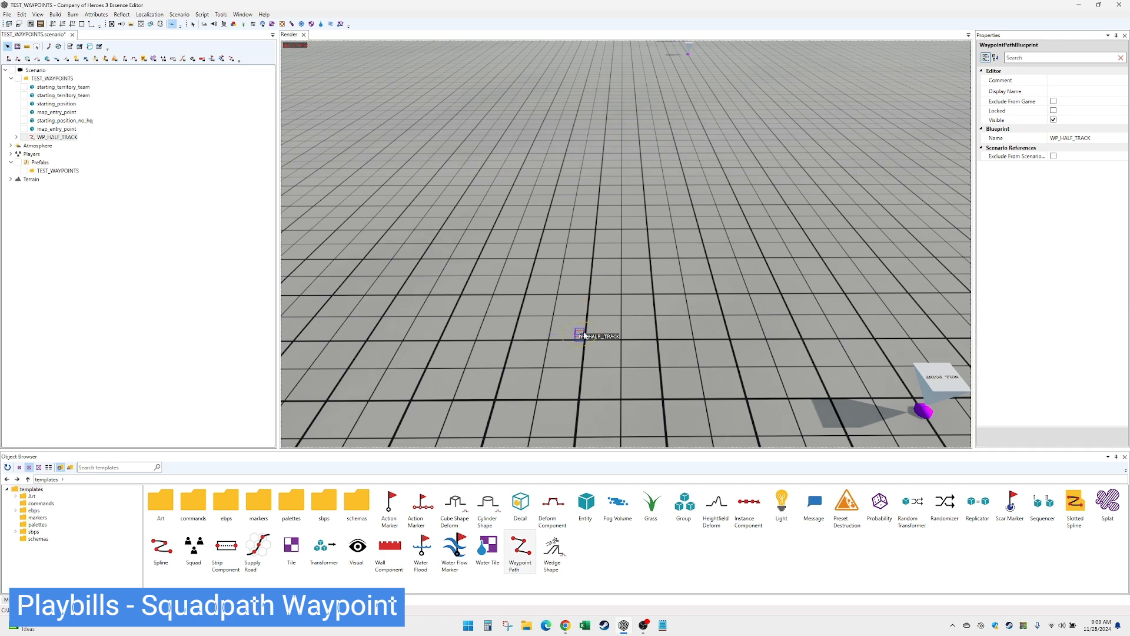
pyautogui.click(655, 253)
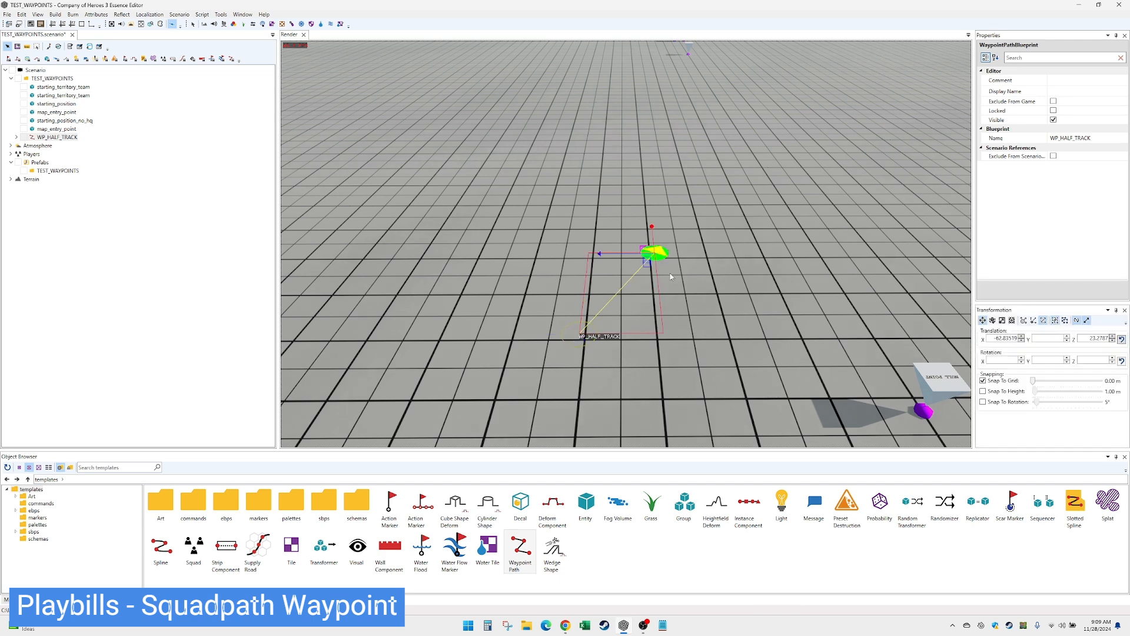
pyautogui.click(704, 203)
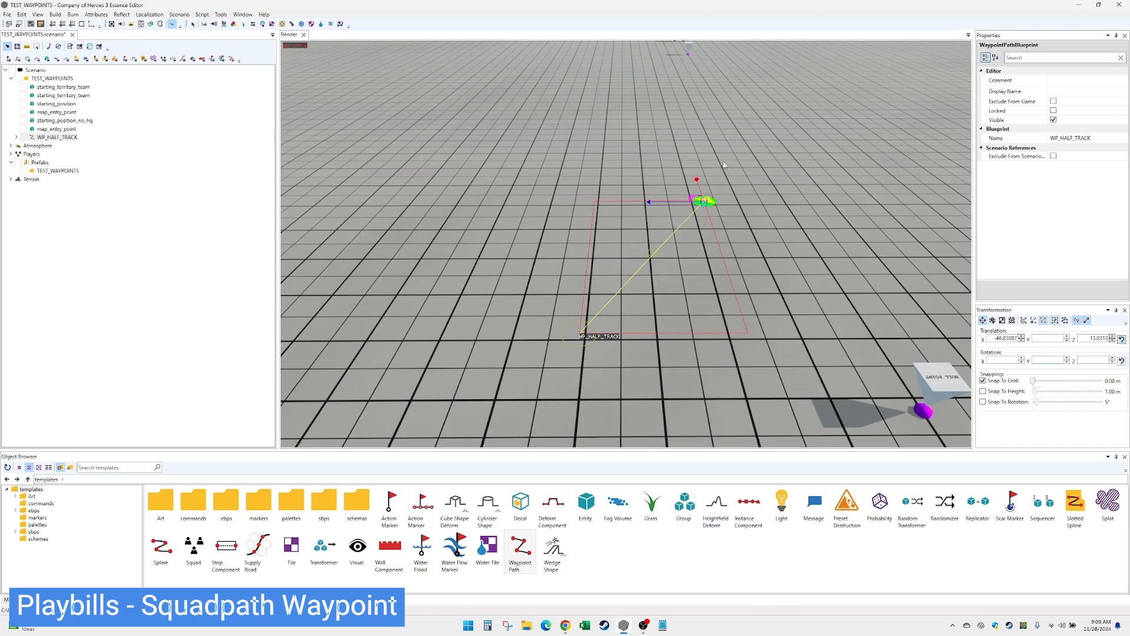
pyautogui.click(708, 133)
pyautogui.click(625, 92)
pyautogui.click(506, 77)
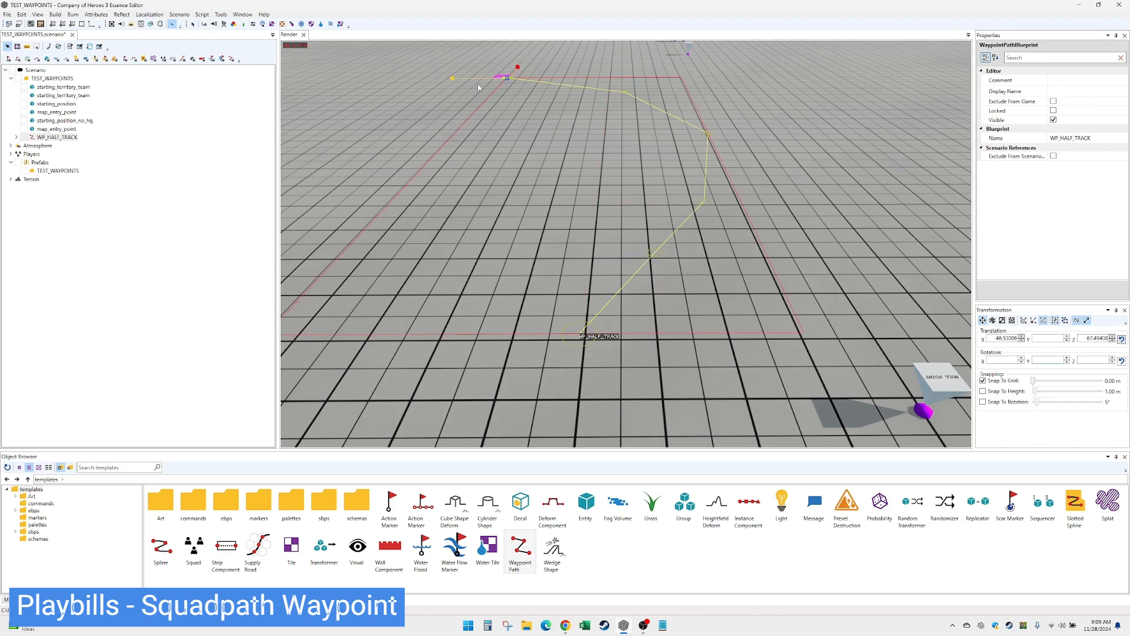
pyautogui.click(377, 91)
pyautogui.click(323, 123)
pyautogui.click(301, 183)
pyautogui.click(297, 226)
pyautogui.click(303, 274)
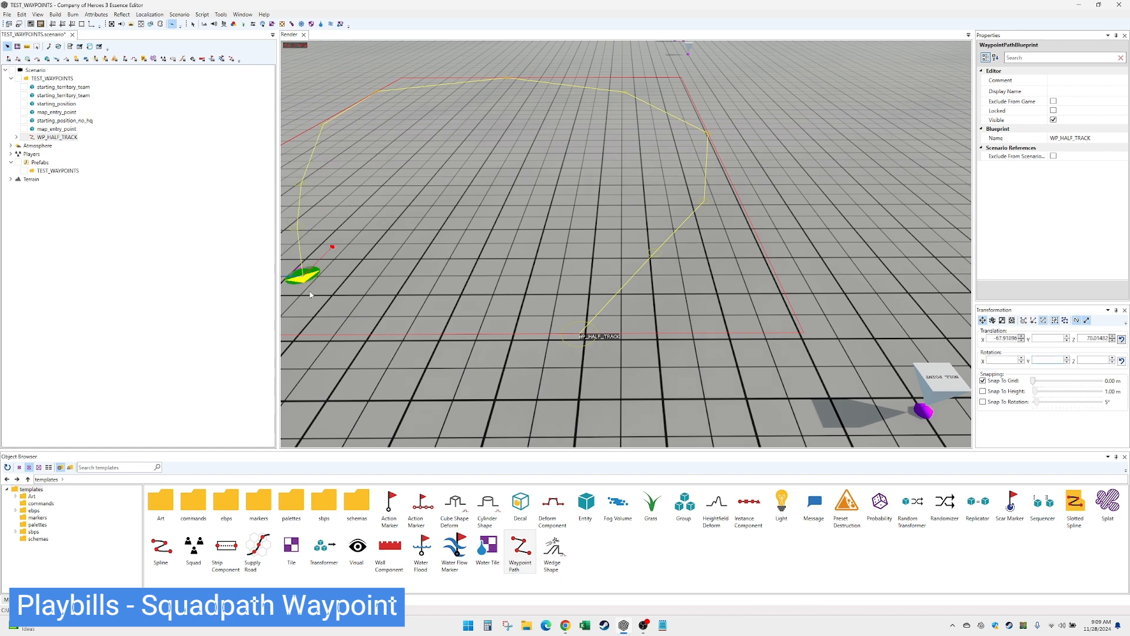
pyautogui.click(341, 316)
pyautogui.click(380, 340)
pyautogui.moveTo(383, 349); pyautogui.dragTo(488, 344)
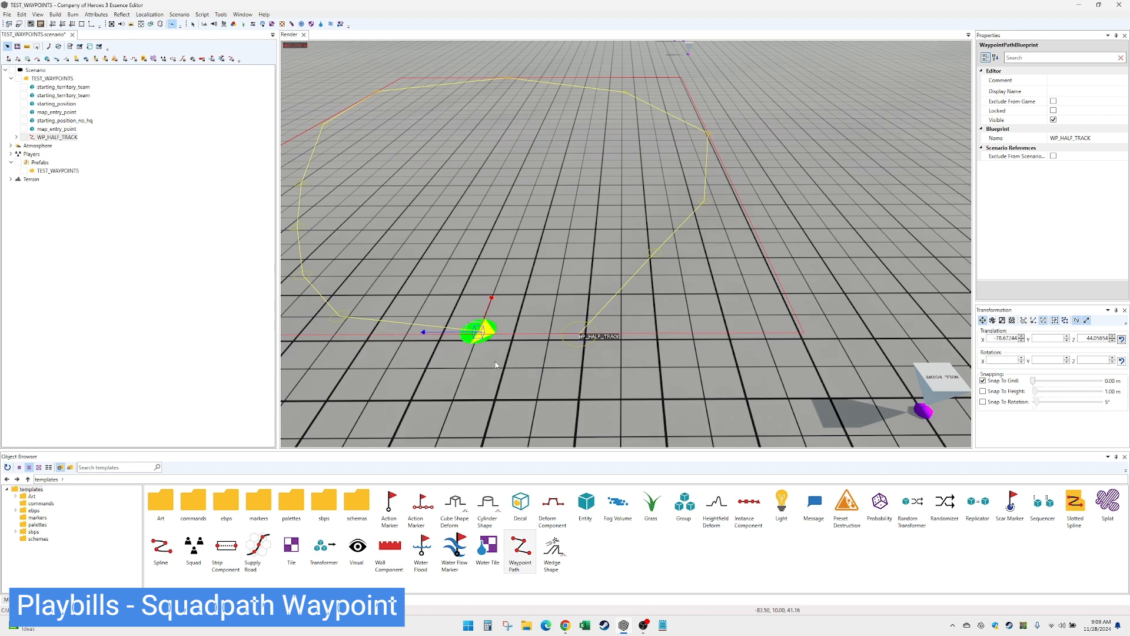
pyautogui.click(553, 377)
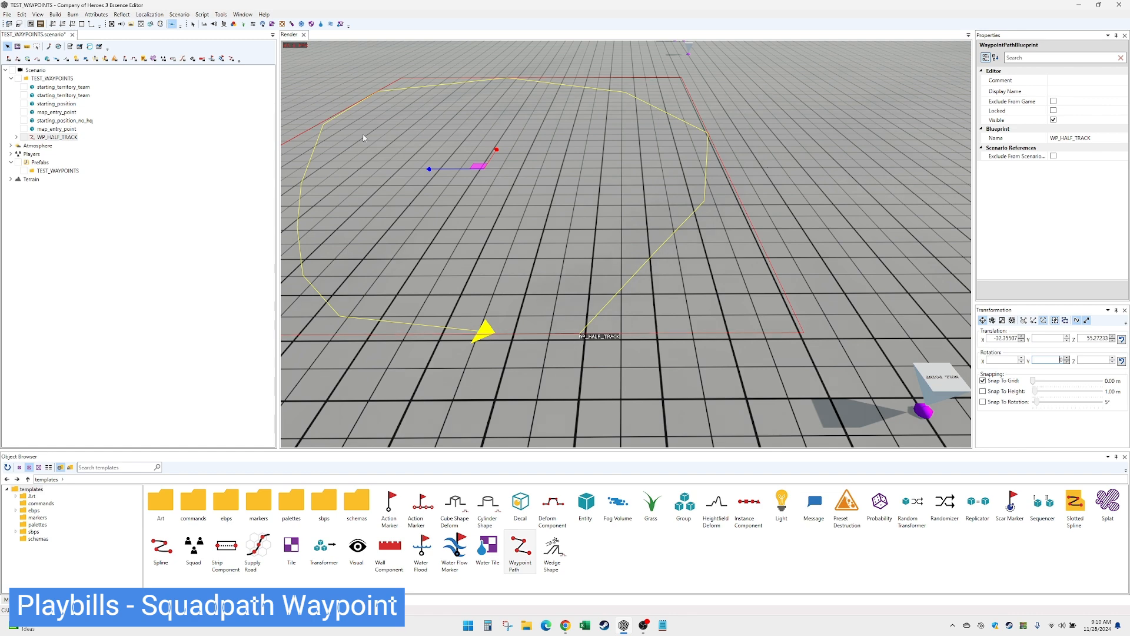
pyautogui.moveTo(481, 180); pyautogui.dragTo(500, 166)
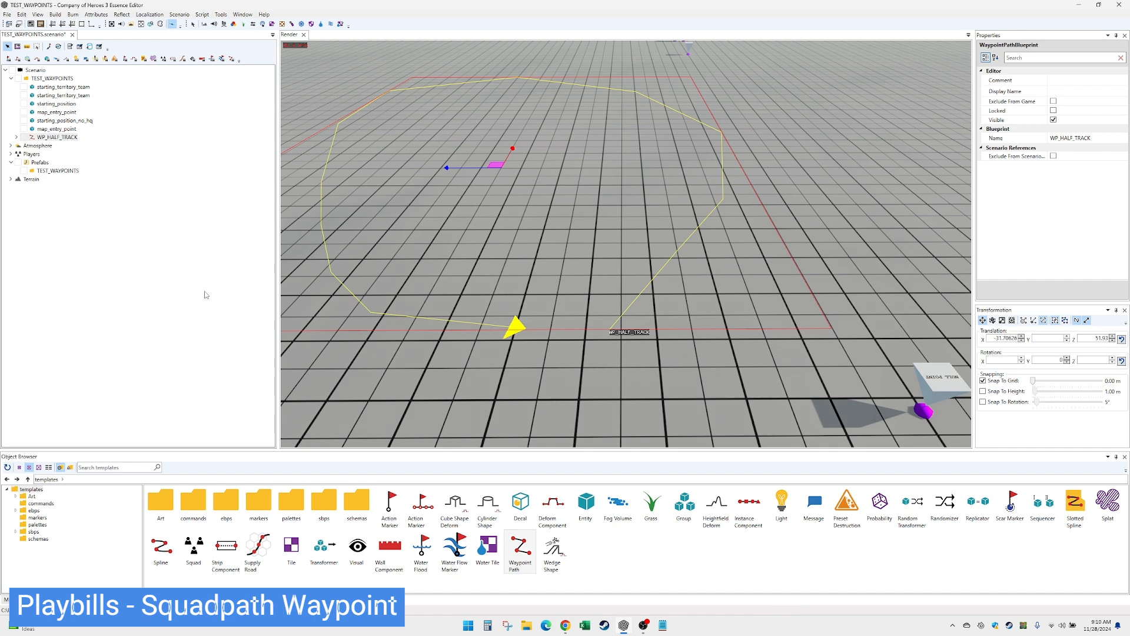
# Add a playbill prefab to the TEST_WAYPOINTS prefab layer and position it outside the waypoint loop, near the path's end.
pyautogui.rightClick(62, 172)
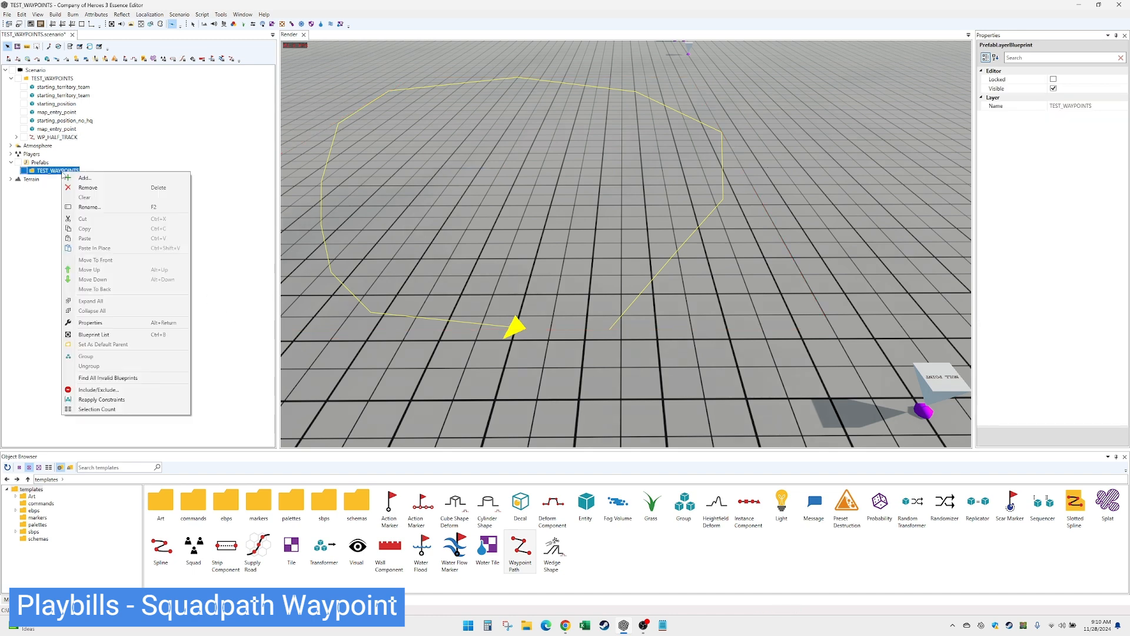
pyautogui.click(69, 177)
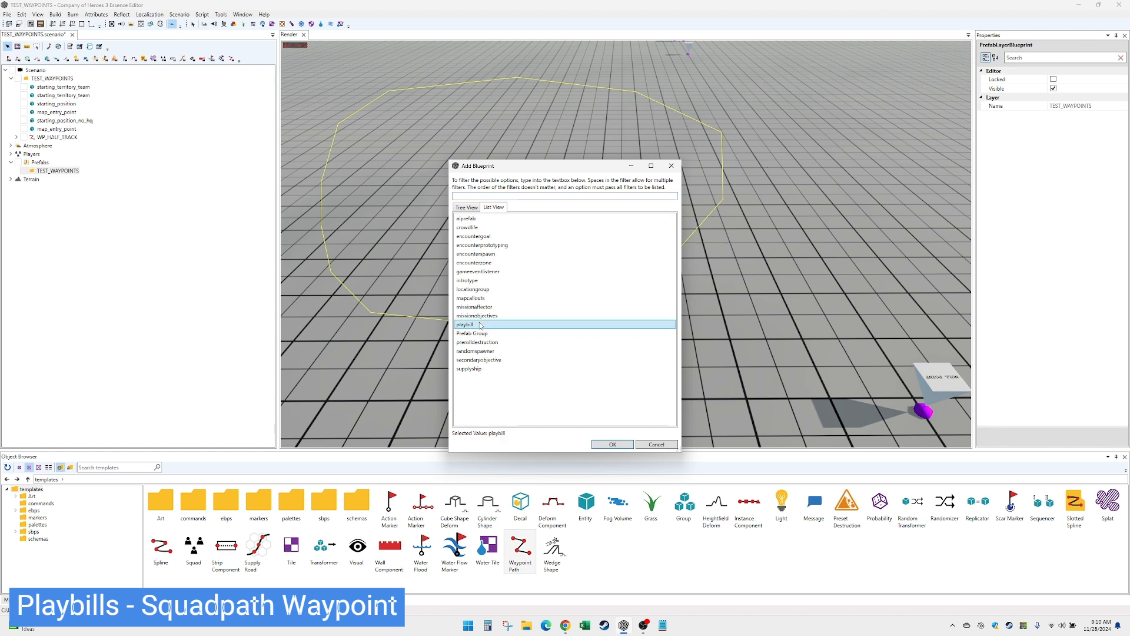
pyautogui.doubleClick(479, 325)
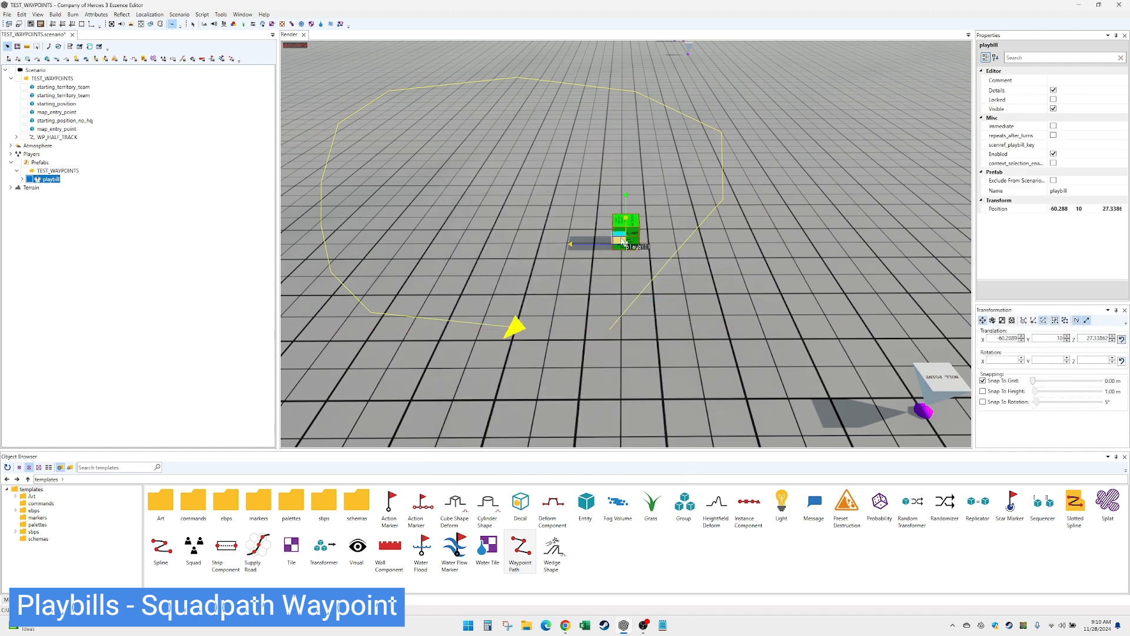
pyautogui.moveTo(618, 241); pyautogui.dragTo(343, 377)
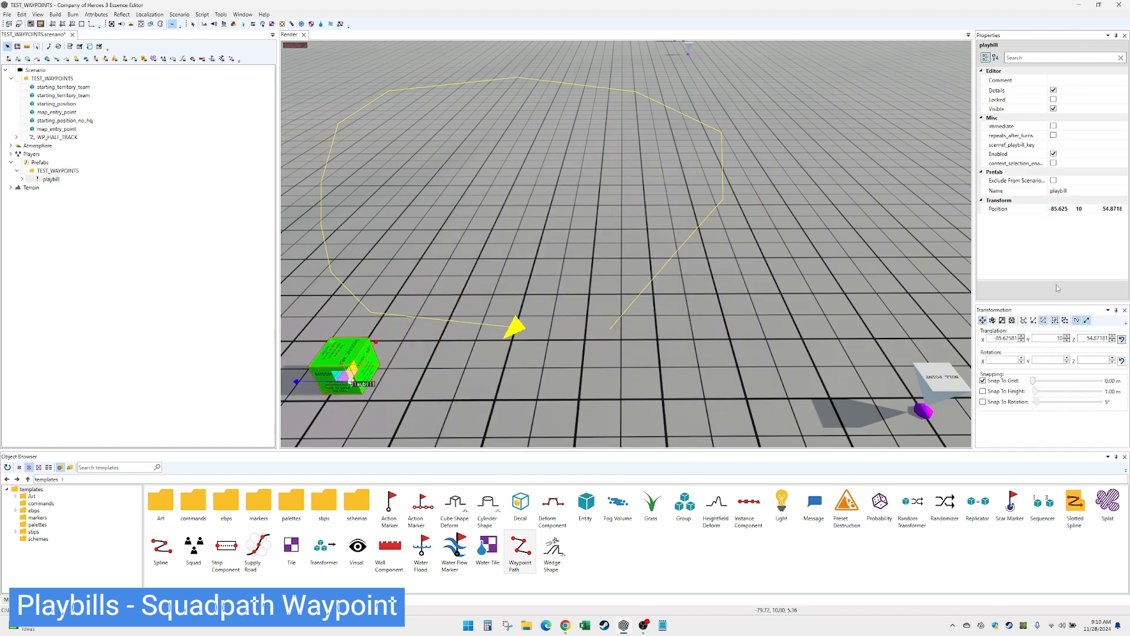
# Rename the playbill prefab to PB_SPAWN_HALF_TRACK.
pyautogui.click(1062, 192)
pyautogui.doubleClick(1061, 192)
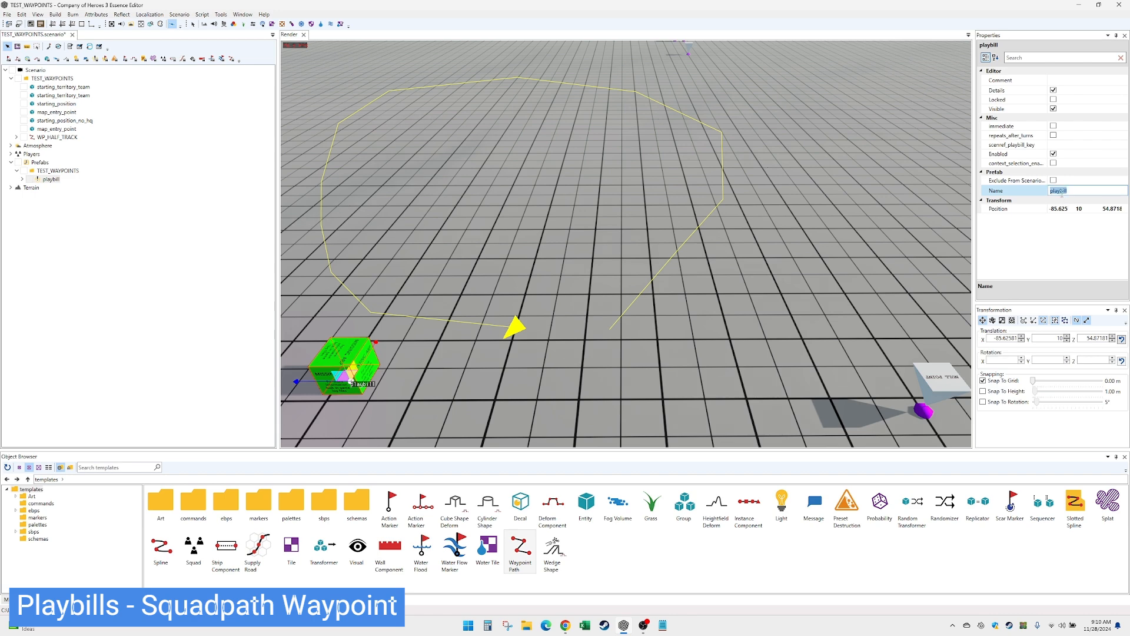
pyautogui.write('PB_SPAWN_HALF_TRACK')
pyautogui.press('Return')
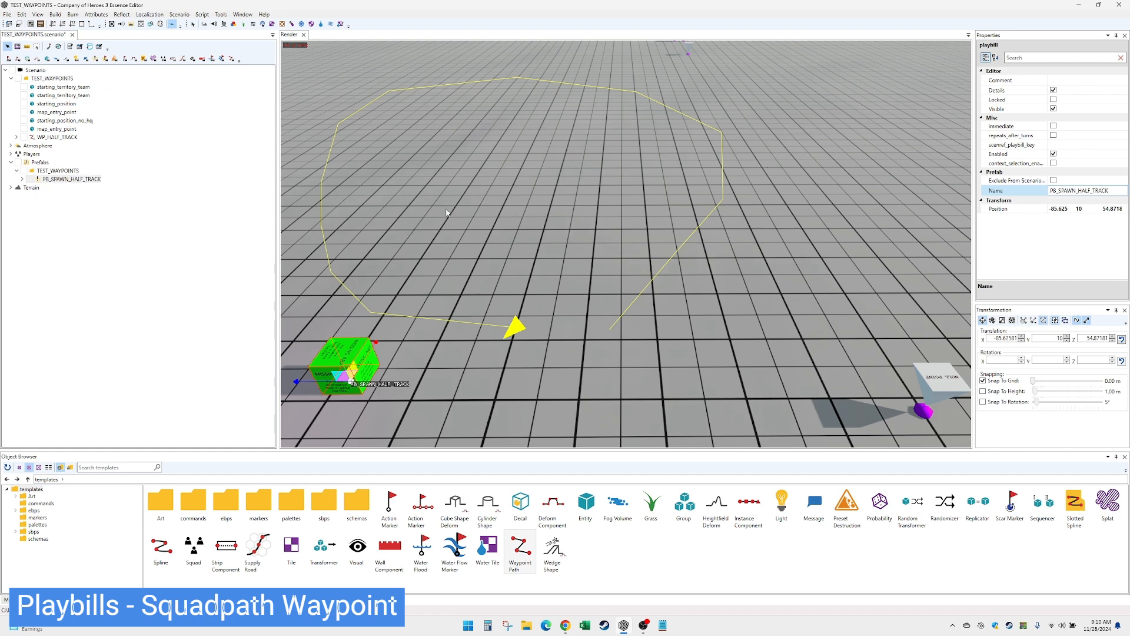
# Add a playbills entry to PB_SPAWN_HALF_TRACK and create a new action inside that entry's actions folder.
pyautogui.doubleClick(86, 182)
pyautogui.rightClick(54, 189)
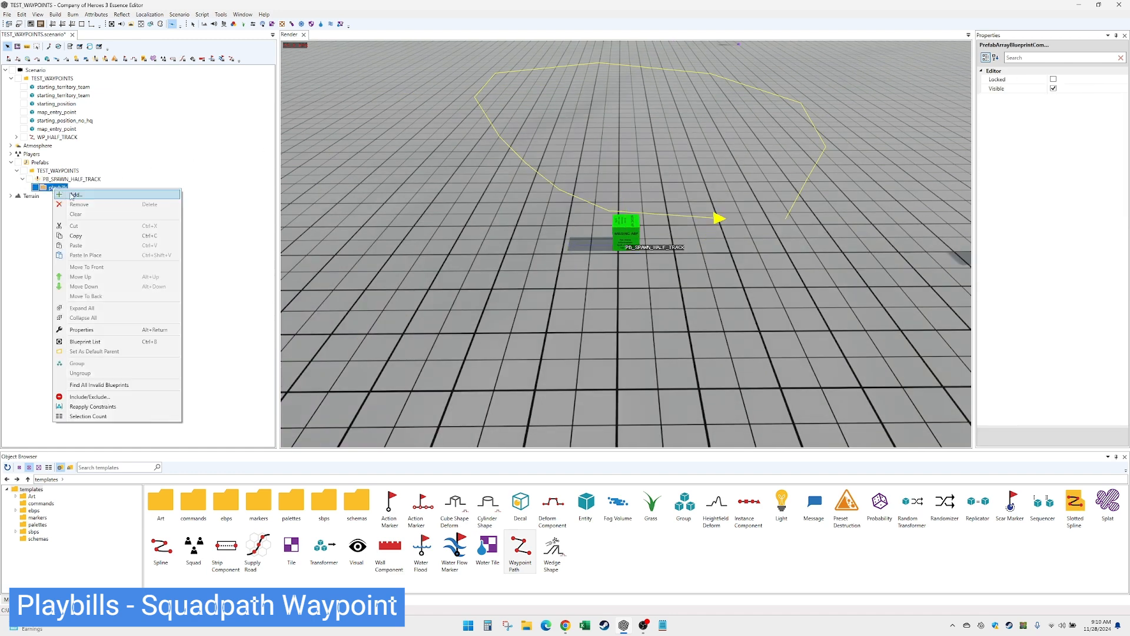
pyautogui.click(67, 196)
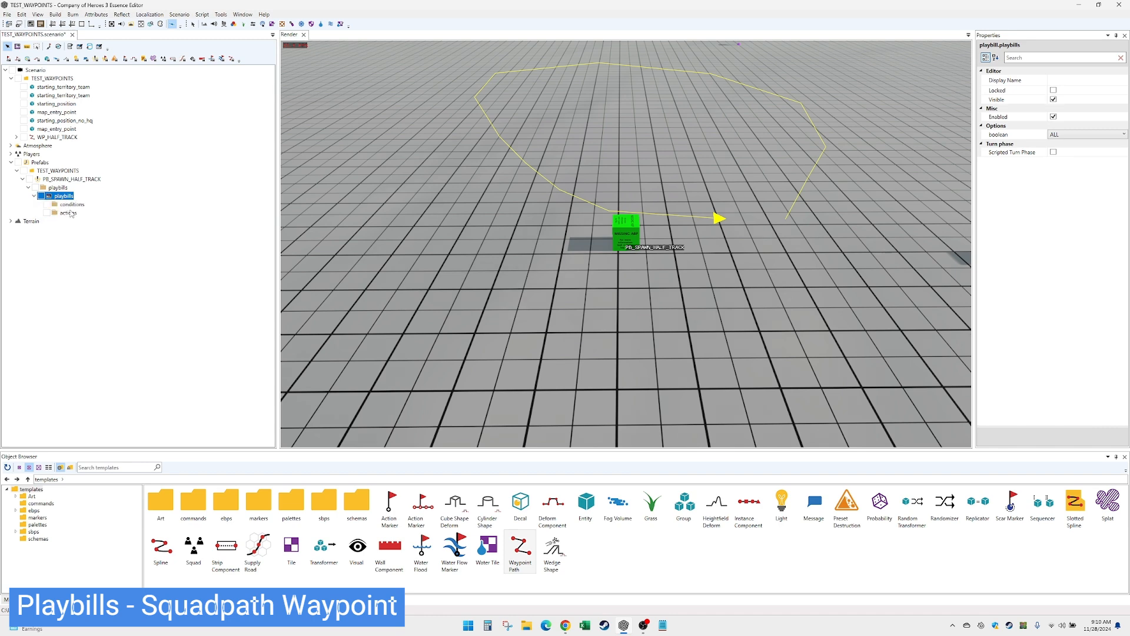
pyautogui.rightClick(70, 214)
pyautogui.click(86, 218)
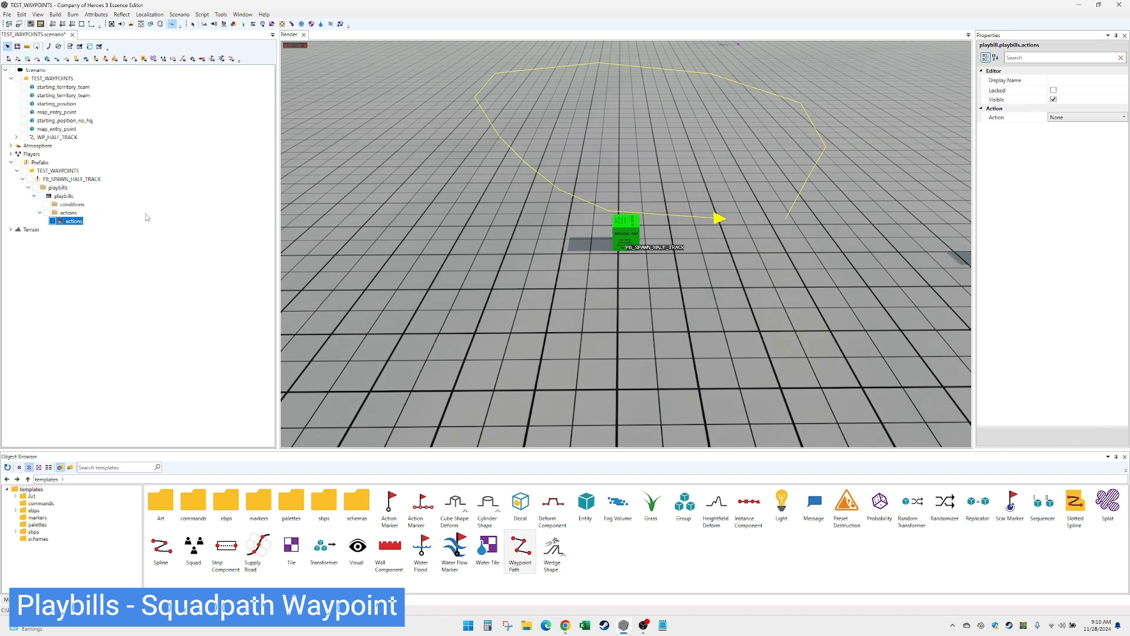
# Set the new action's type to SpawnSquads and assign it to Player 1.
pyautogui.click(1067, 117)
pyautogui.click(1067, 117)
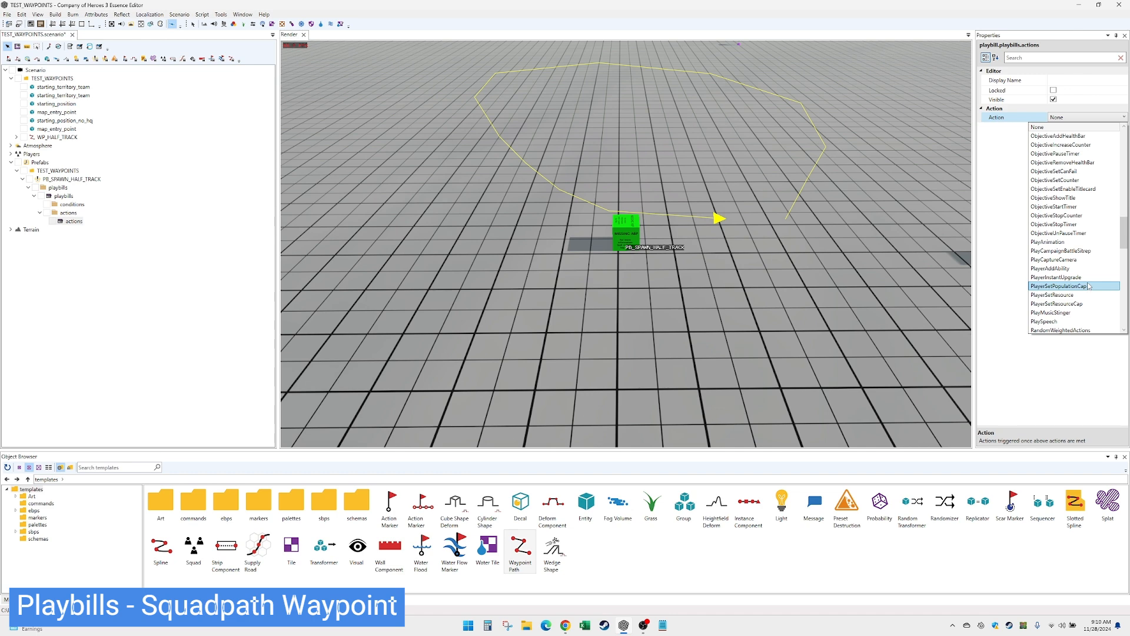
pyautogui.scroll(-10, 1087, 282)
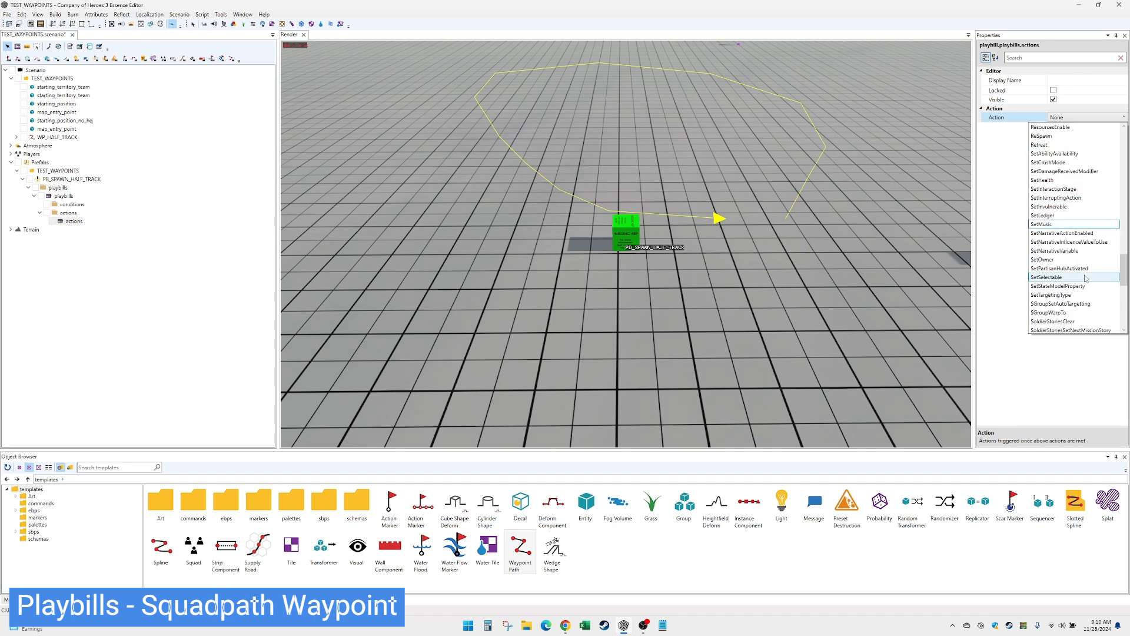
pyautogui.scroll(-3, 1086, 280)
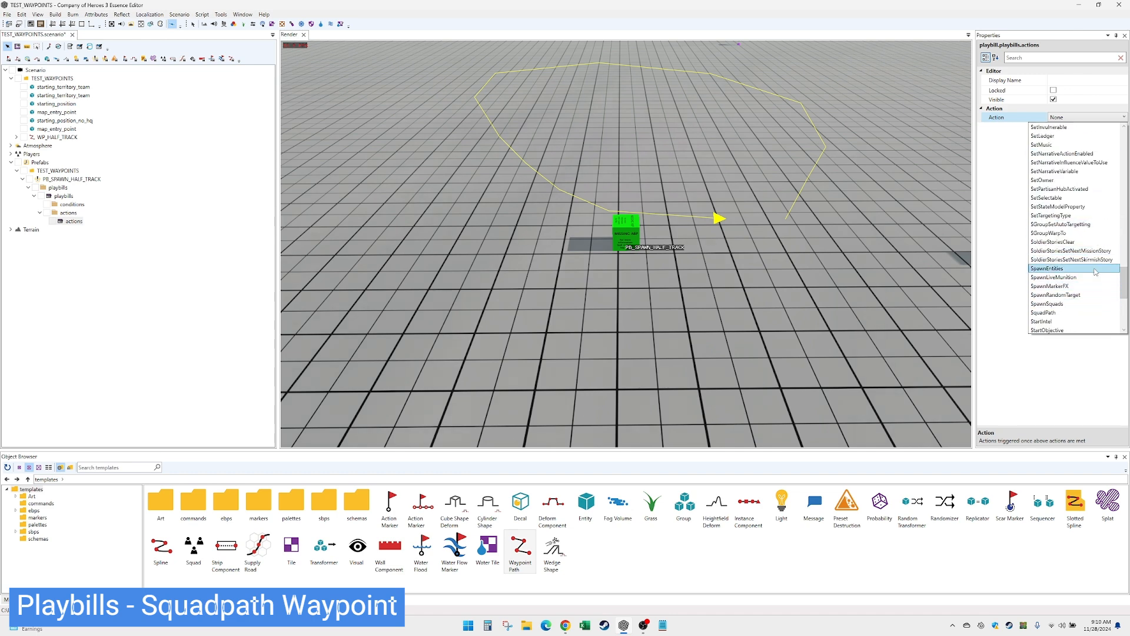
pyautogui.click(1086, 303)
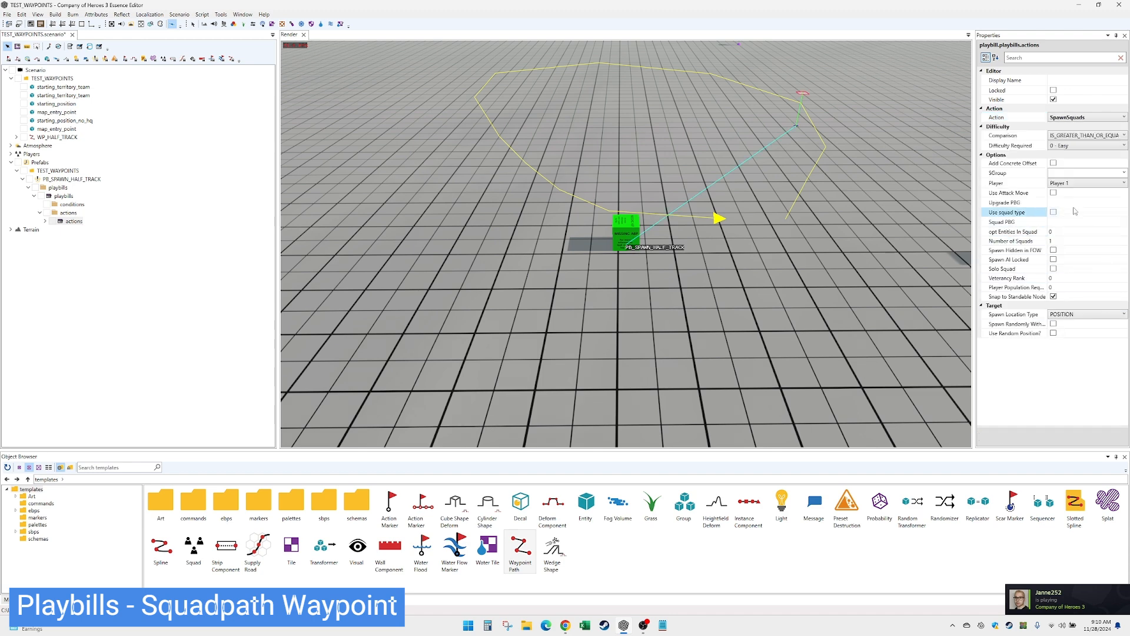
pyautogui.click(1075, 203)
pyautogui.click(1090, 184)
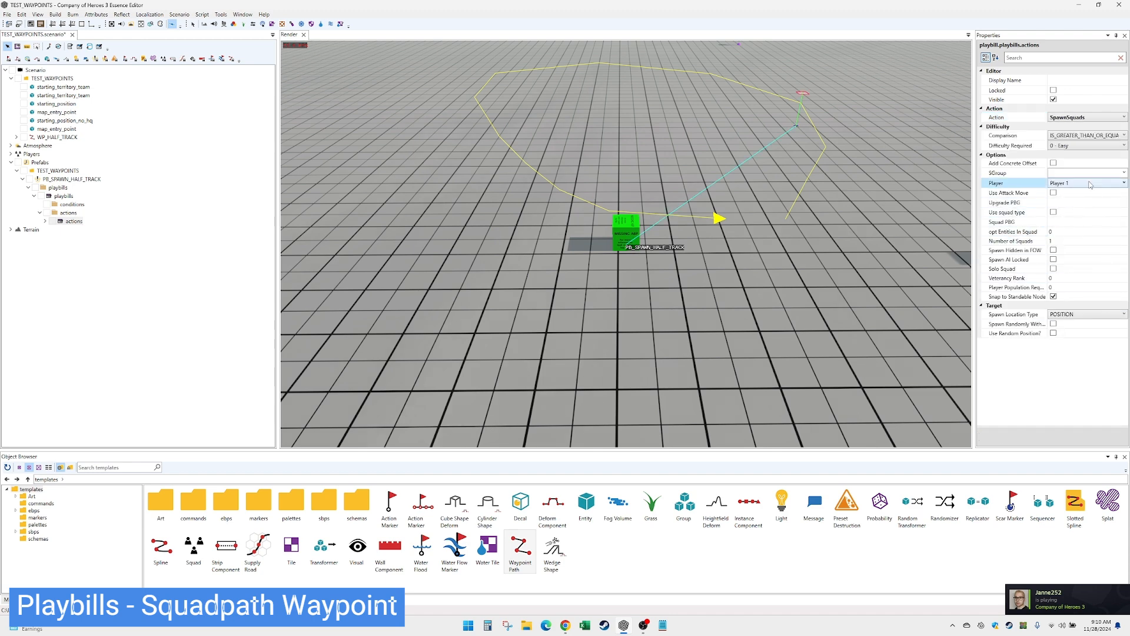
pyautogui.click(1090, 185)
pyautogui.click(1093, 202)
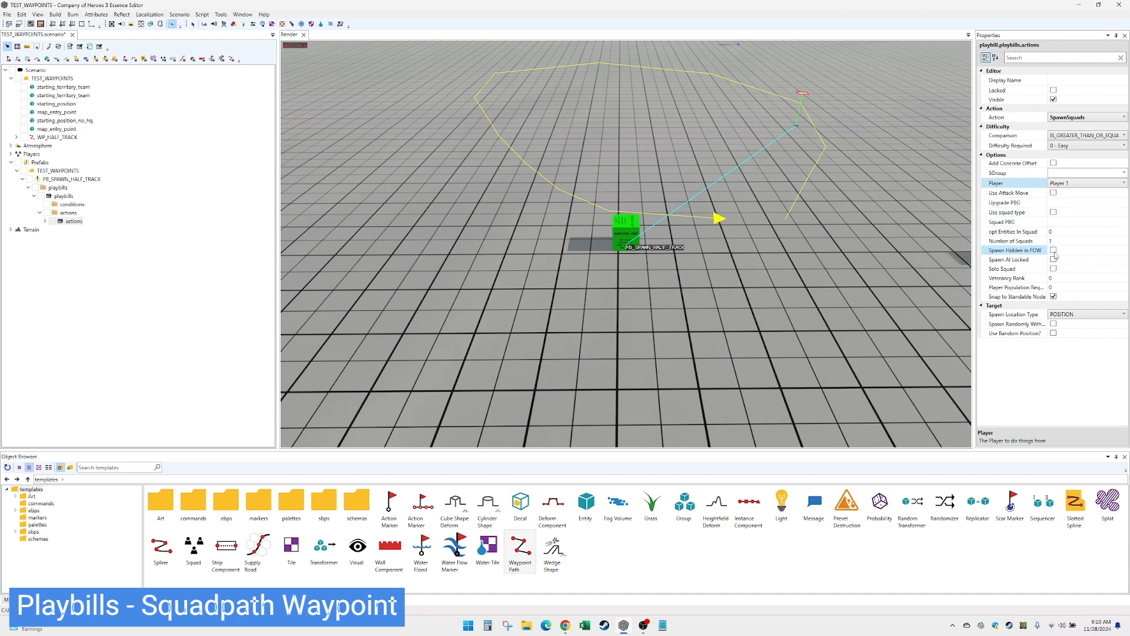
# Choose halftrack_us from the American vehicles as the spawn action's Squad PBG and enable Spawn AI Locked.
pyautogui.click(1105, 225)
pyautogui.click(1123, 223)
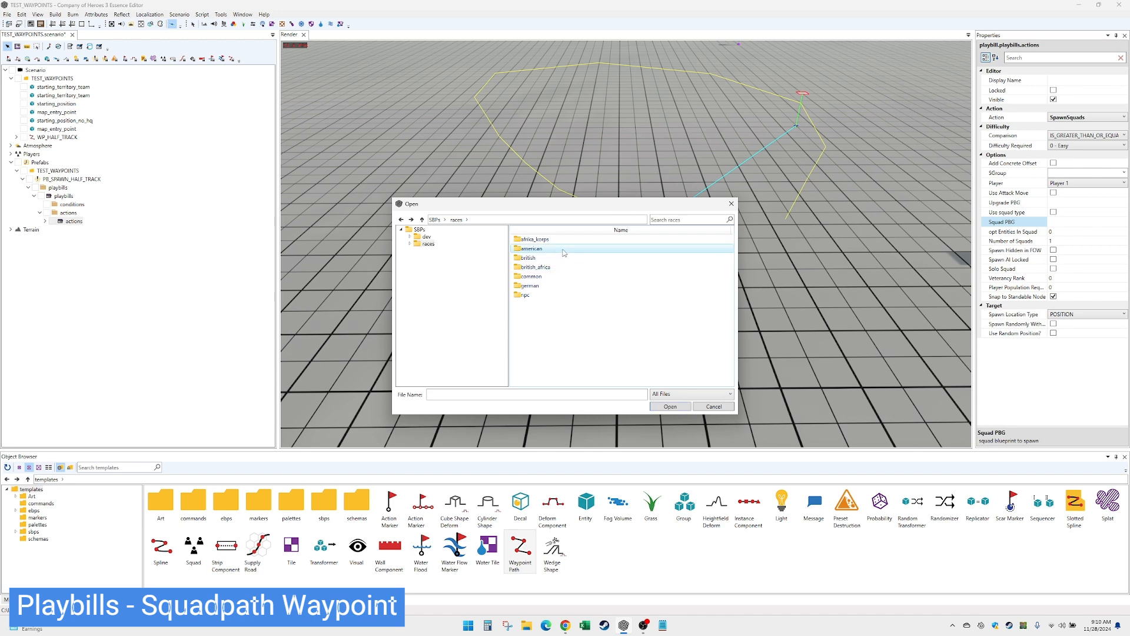
pyautogui.doubleClick(552, 248)
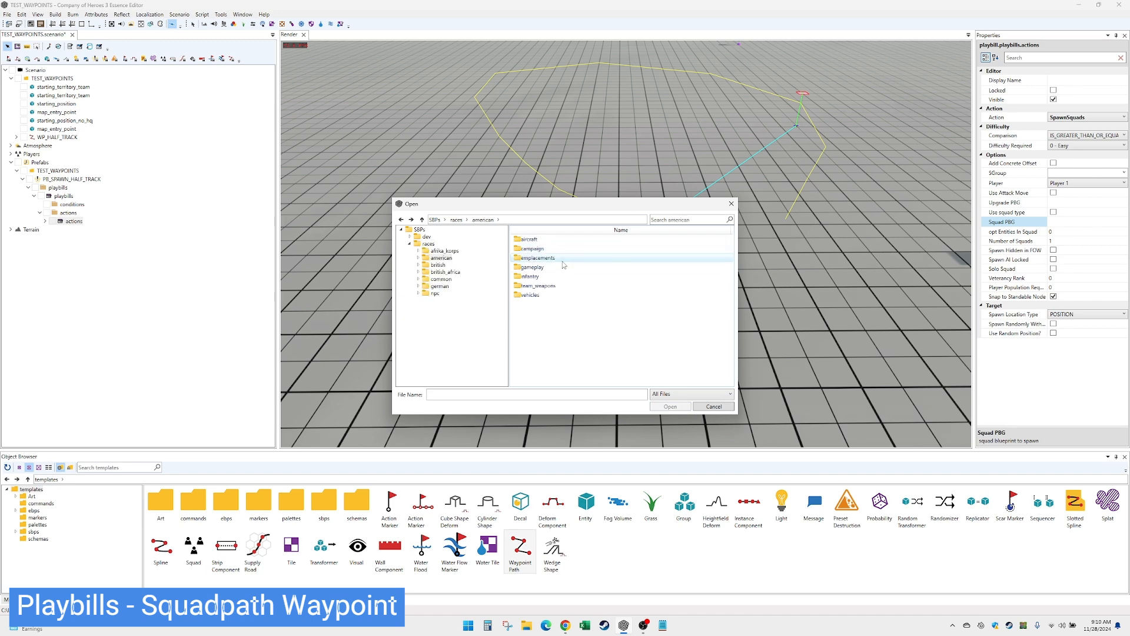
pyautogui.doubleClick(560, 295)
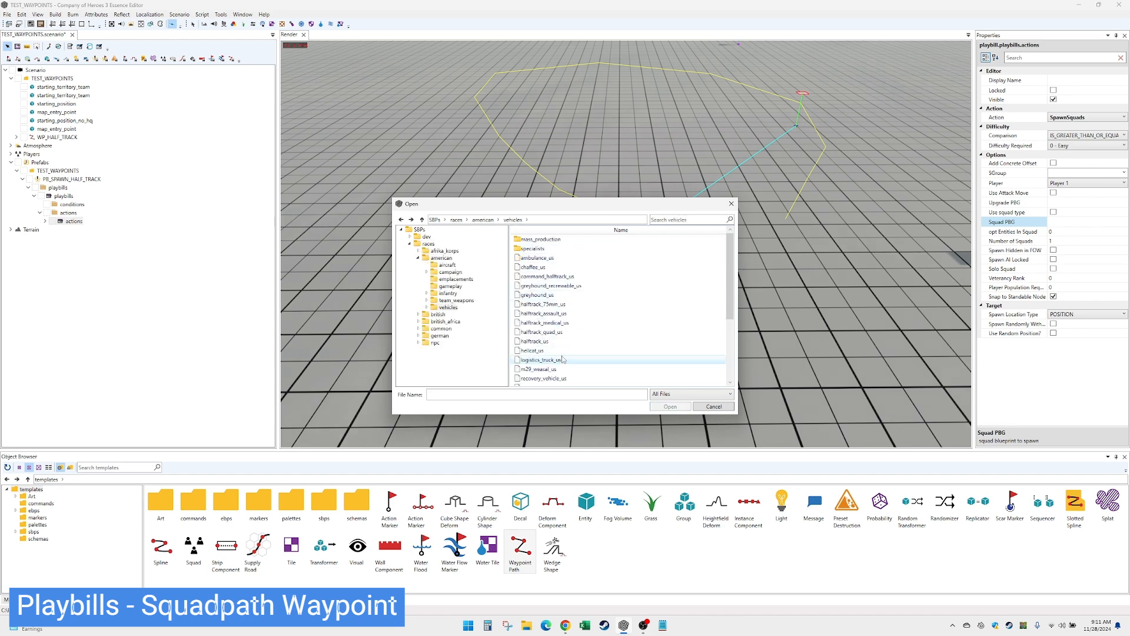
pyautogui.click(548, 341)
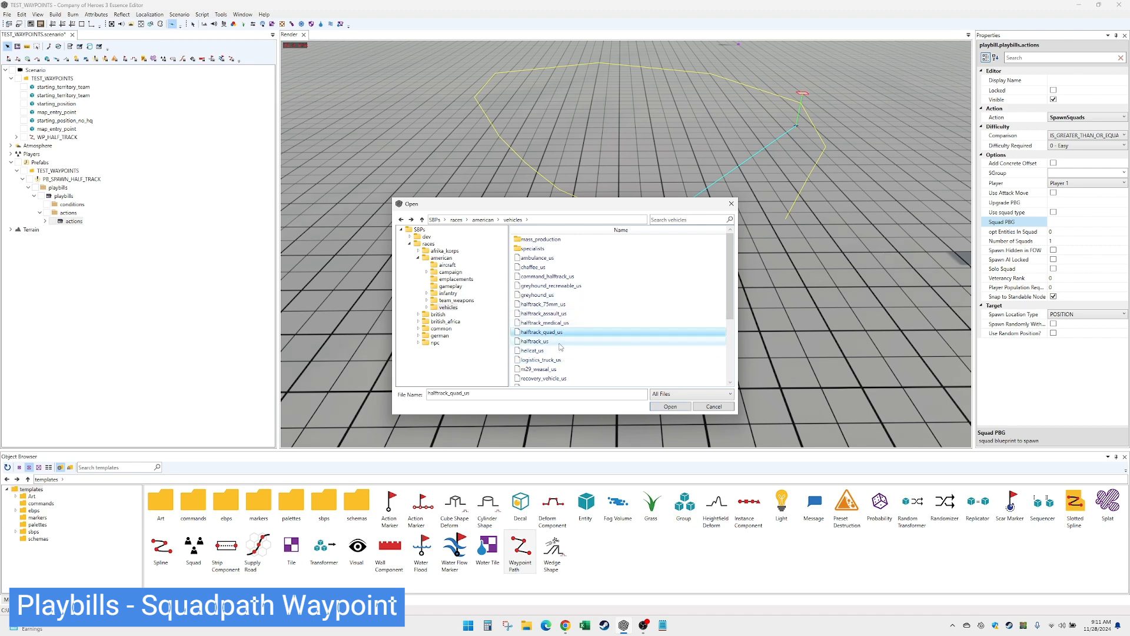
pyautogui.doubleClick(547, 341)
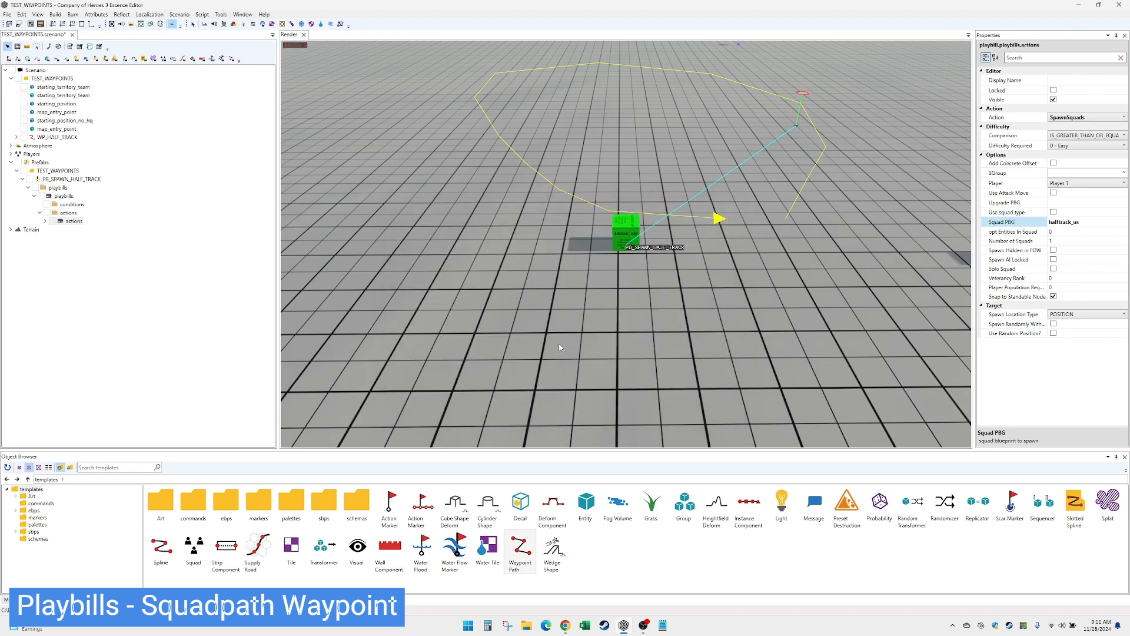
pyautogui.click(1054, 259)
pyautogui.click(1058, 267)
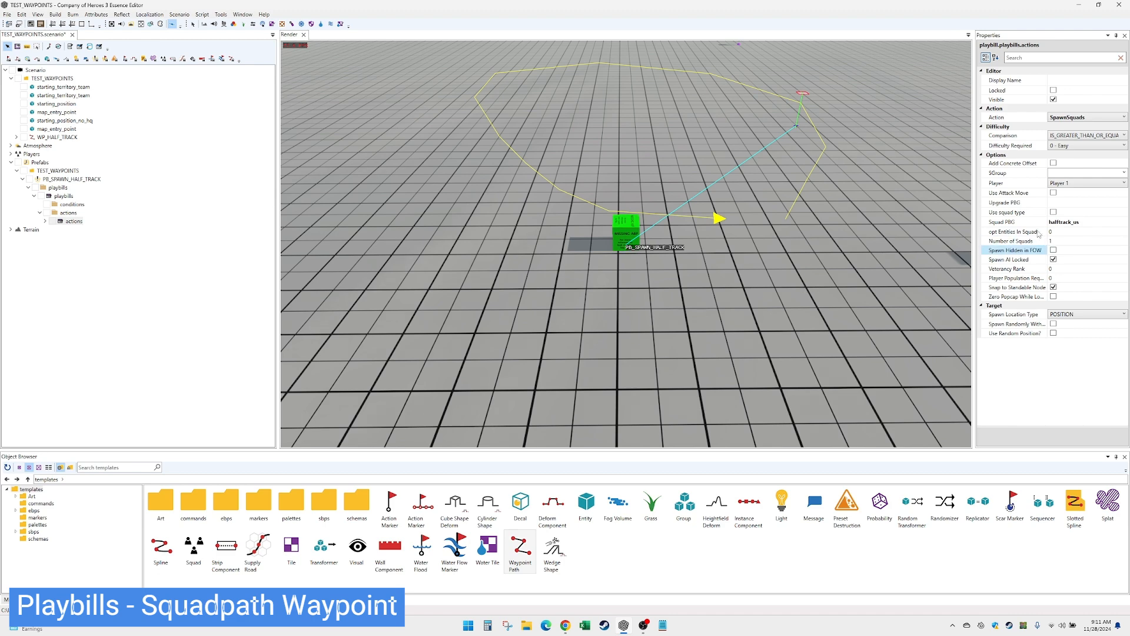
# Set the spawn action's SGroup to HALF_TRACK1 and its display name to SPAWN HALF_TRACK1.
pyautogui.click(1063, 202)
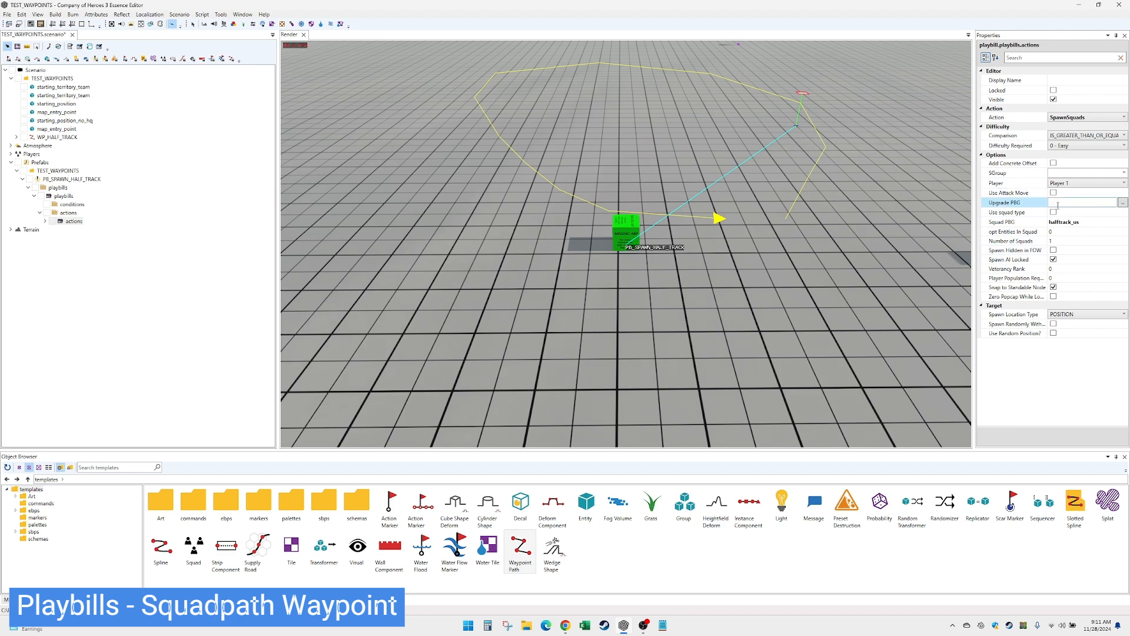
pyautogui.click(1080, 173)
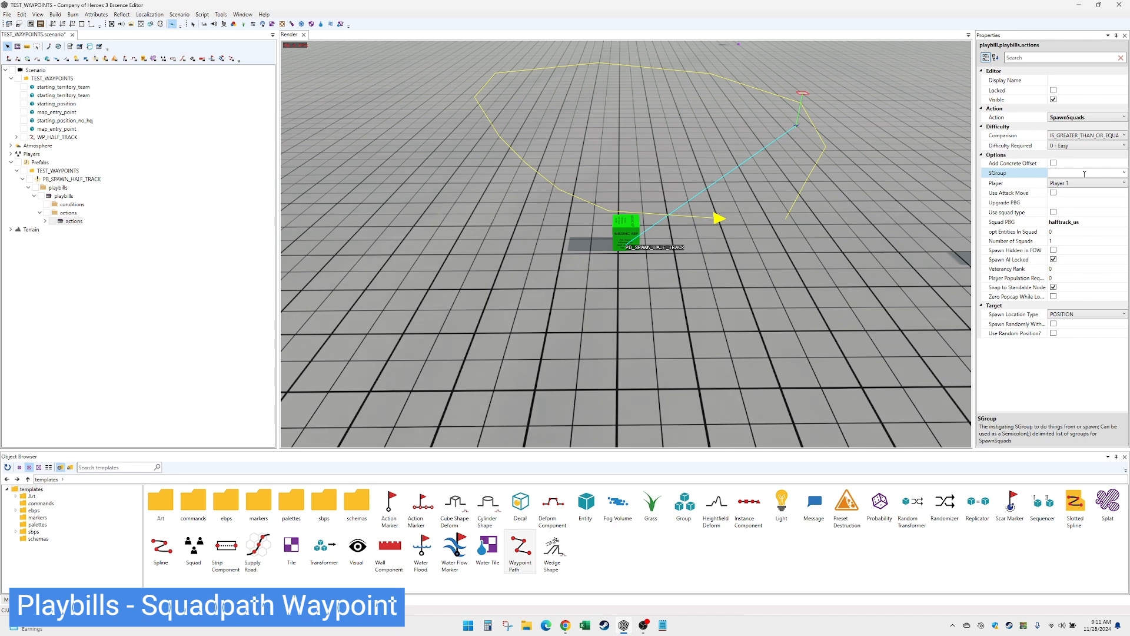
pyautogui.write('HALF_TRAC')
pyautogui.press('Return')
pyautogui.click(1072, 81)
pyautogui.write('SPAWN HALF_TRACK1')
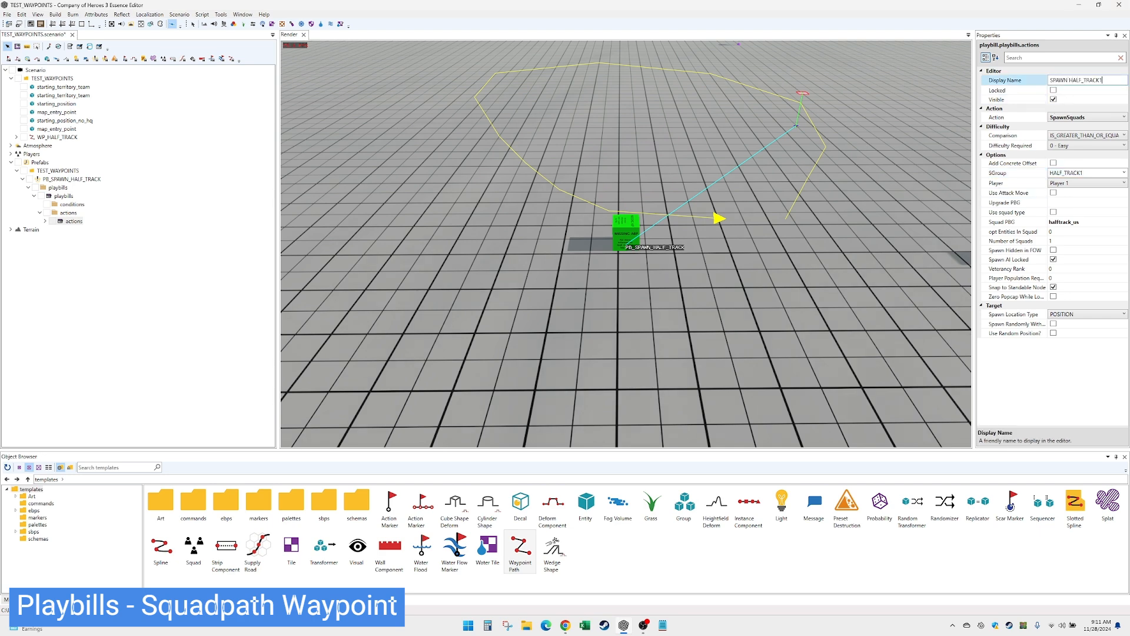
pyautogui.press('Return')
# Move the spawn action's dest_position and start_position markers together outside the waypoint loop, to about -96, 0, 31.
pyautogui.click(81, 222)
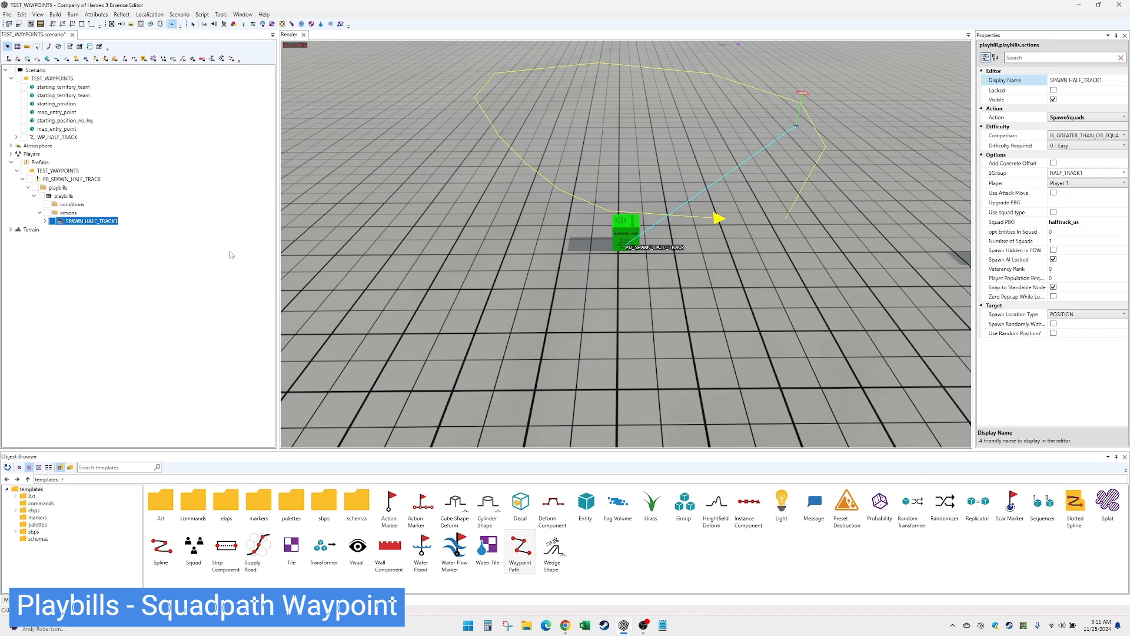
pyautogui.doubleClick(105, 224)
pyautogui.click(96, 230)
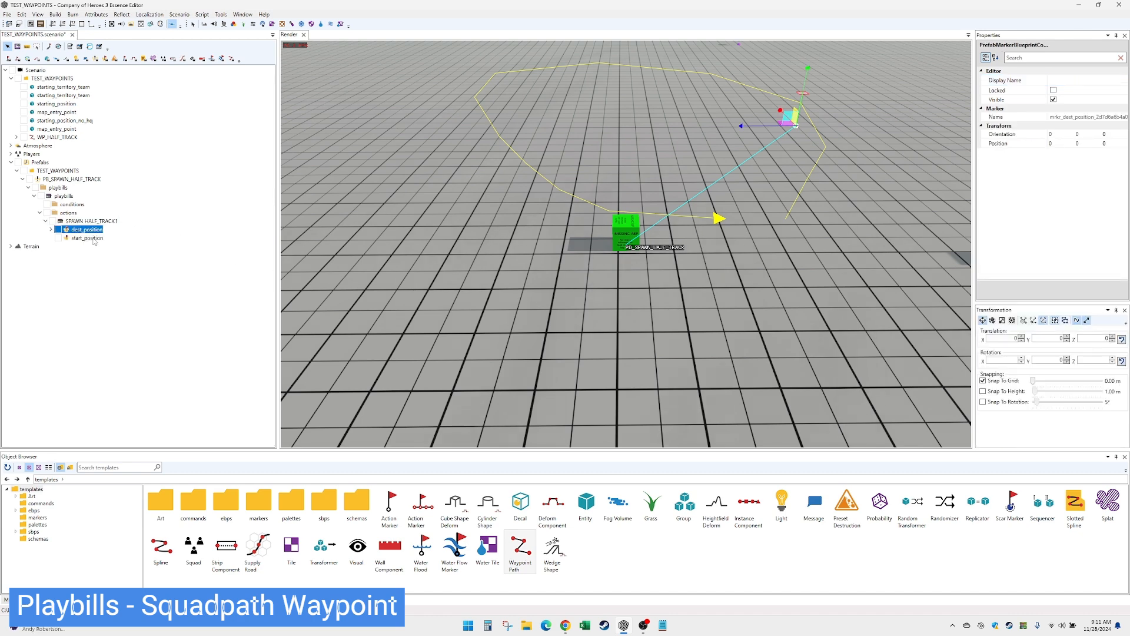
pyautogui.keyDown('ctrl'); pyautogui.click(94, 237); pyautogui.keyUp('ctrl')
pyautogui.moveTo(794, 128)
pyautogui.mouseDown()
pyautogui.moveTo(697, 294)
pyautogui.moveTo(750, 343)
pyautogui.moveTo(801, 343)
pyautogui.mouseUp()
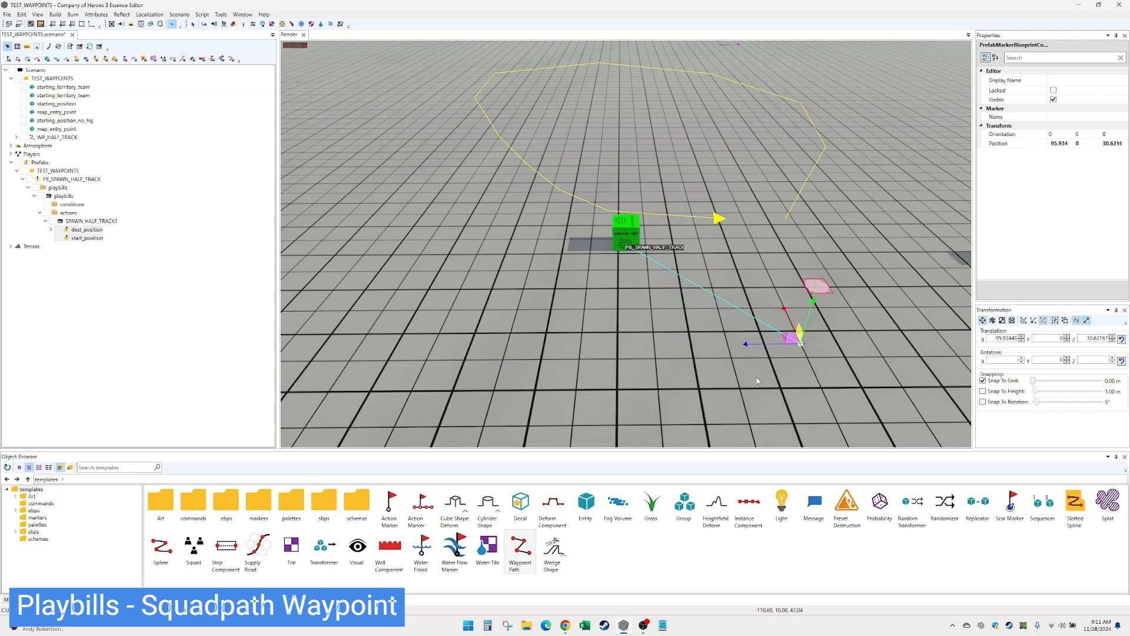
# Add a second action to the playbill's actions folder and set its type to Wait.
pyautogui.click(88, 221)
pyautogui.rightClick(65, 223)
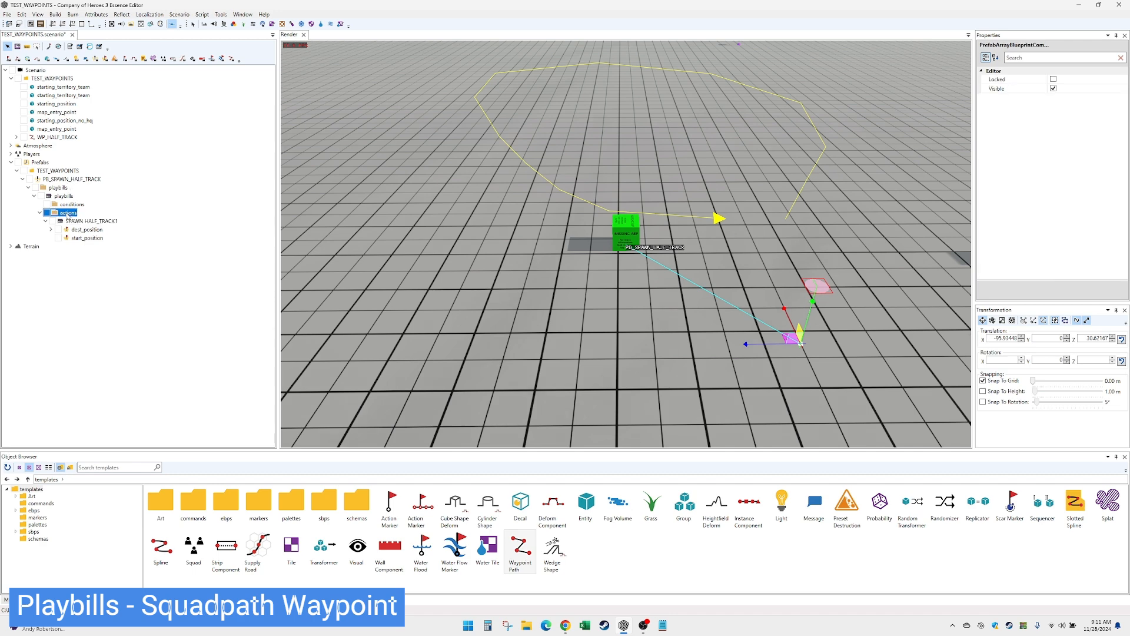
pyautogui.click(88, 218)
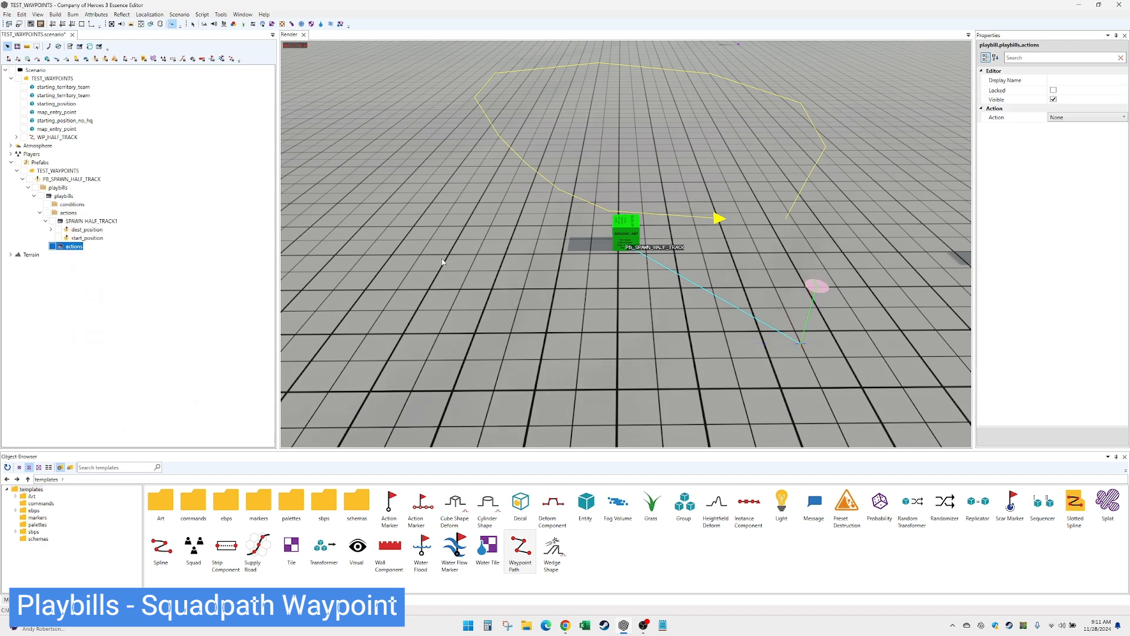
pyautogui.click(1060, 117)
pyautogui.scroll(-10, 1078, 235)
pyautogui.click(1107, 304)
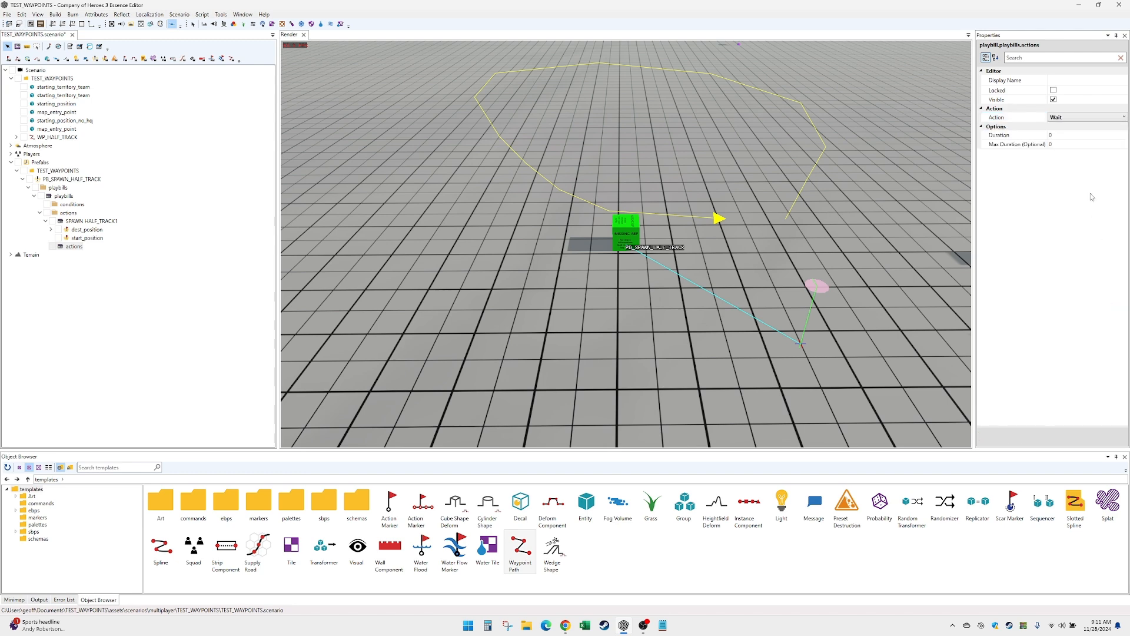
# Set the Wait action's duration to 10 and its display name to WAIT 10.
pyautogui.click(1073, 134)
pyautogui.write('10')
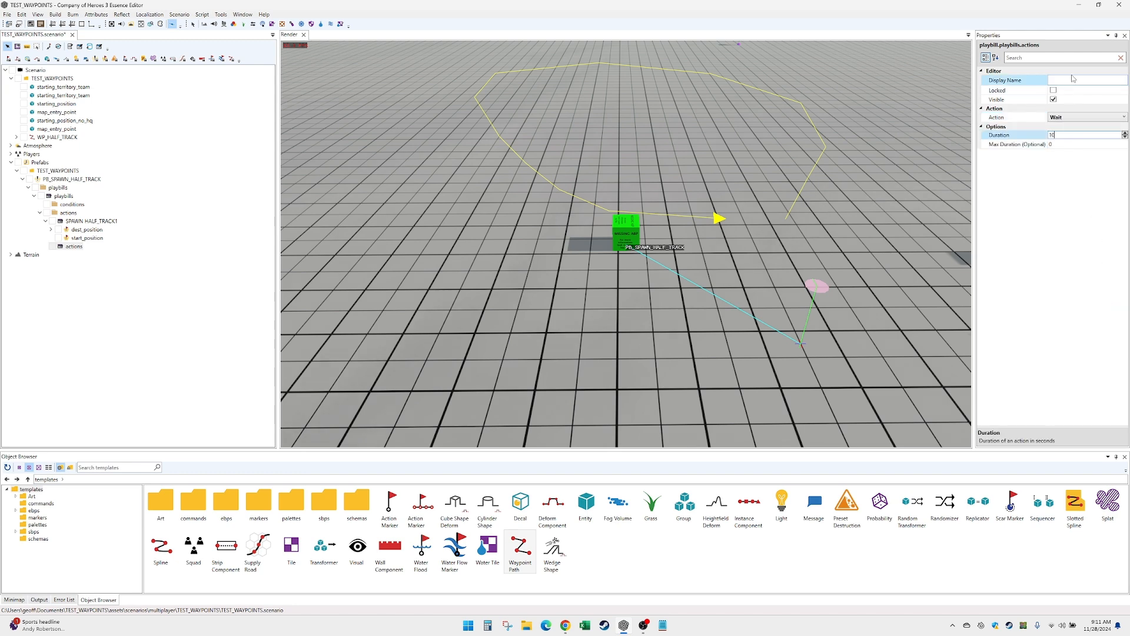
pyautogui.click(1067, 79)
pyautogui.write('WAIT')
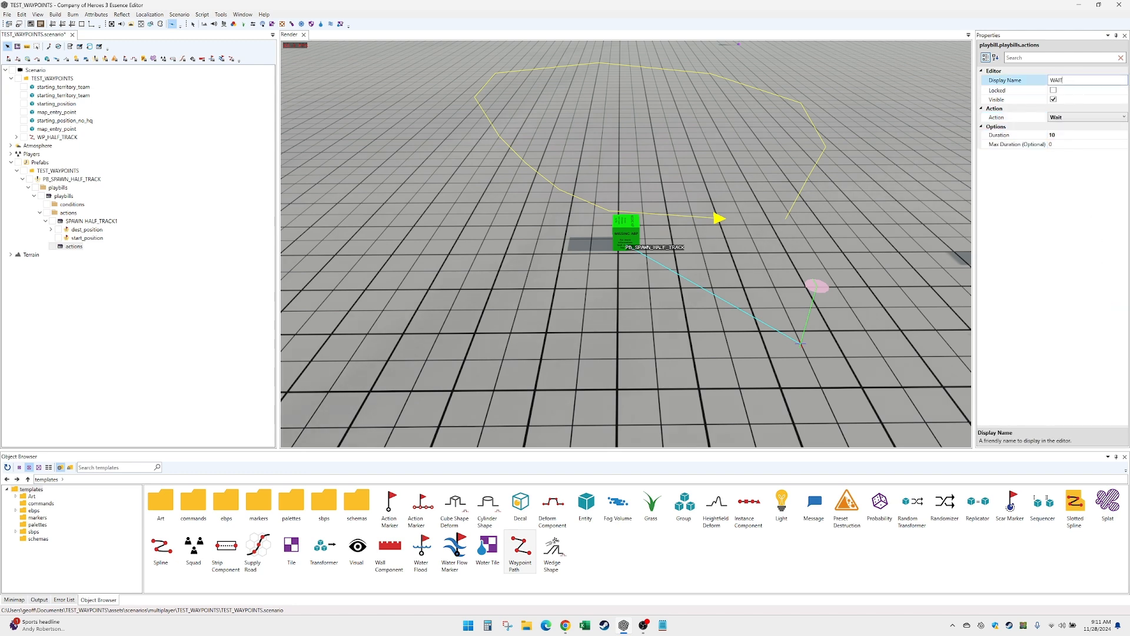
pyautogui.write(' 10')
pyautogui.click(108, 270)
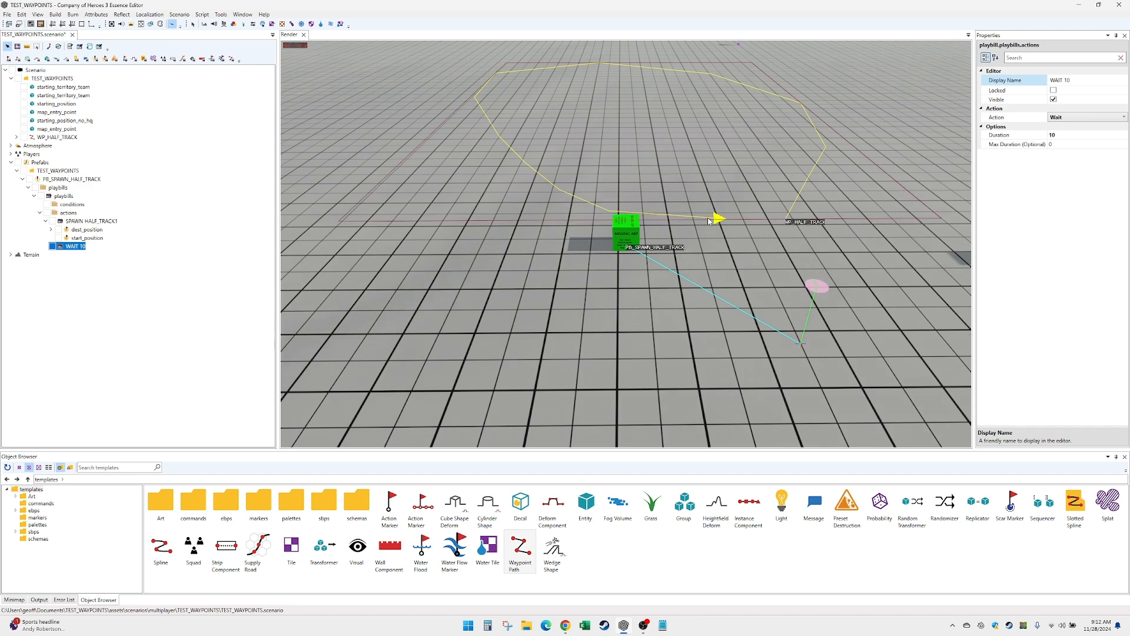
# Add a third action to the playbill's actions folder and set its type to SquadPath.
pyautogui.rightClick(76, 214)
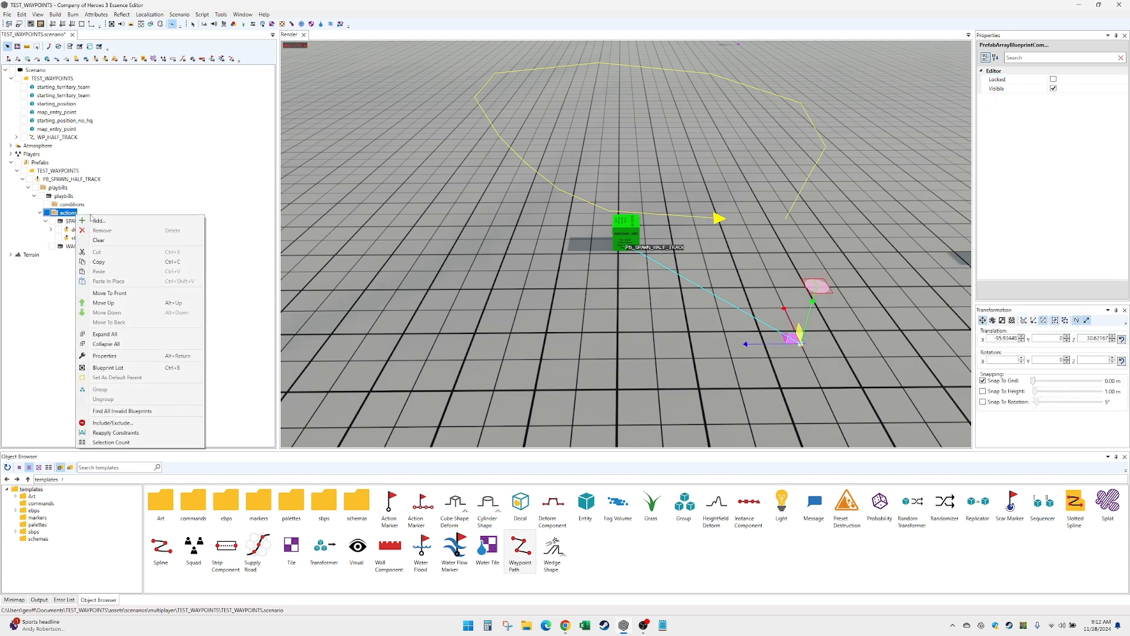
pyautogui.click(97, 221)
pyautogui.click(1109, 118)
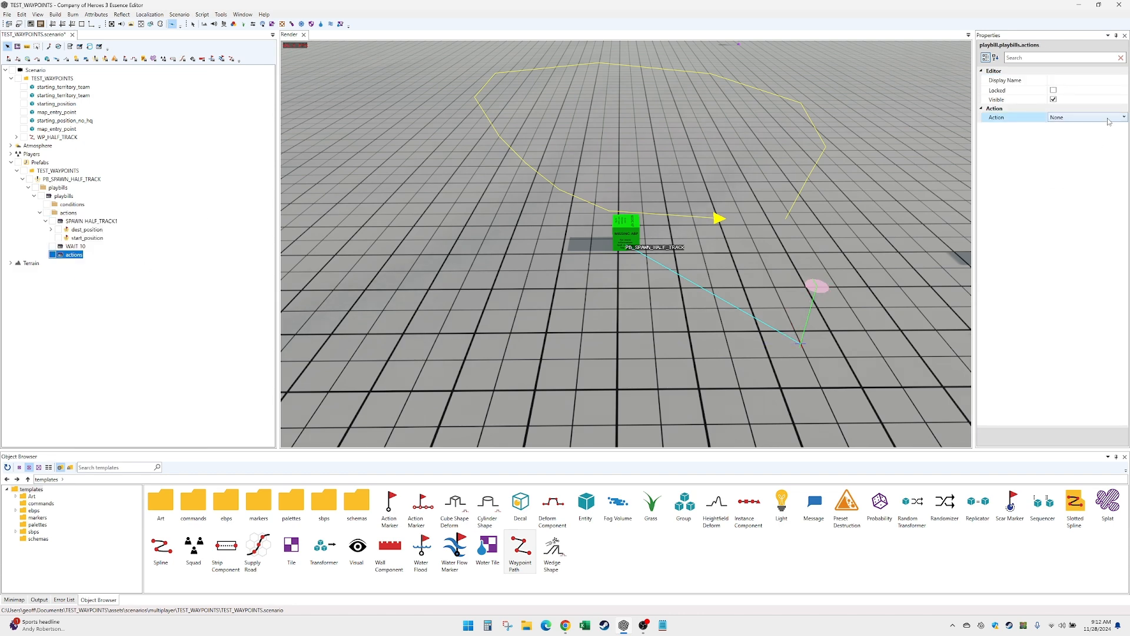
pyautogui.click(1129, 253)
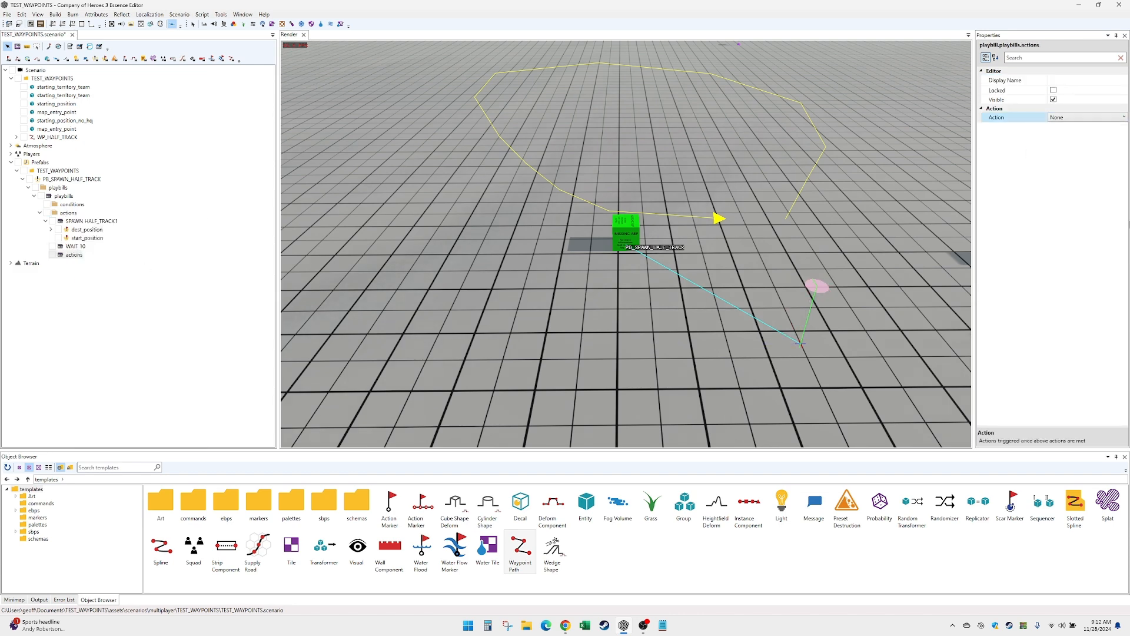
pyautogui.click(1123, 119)
pyautogui.moveTo(1125, 240); pyautogui.dragTo(1127, 291)
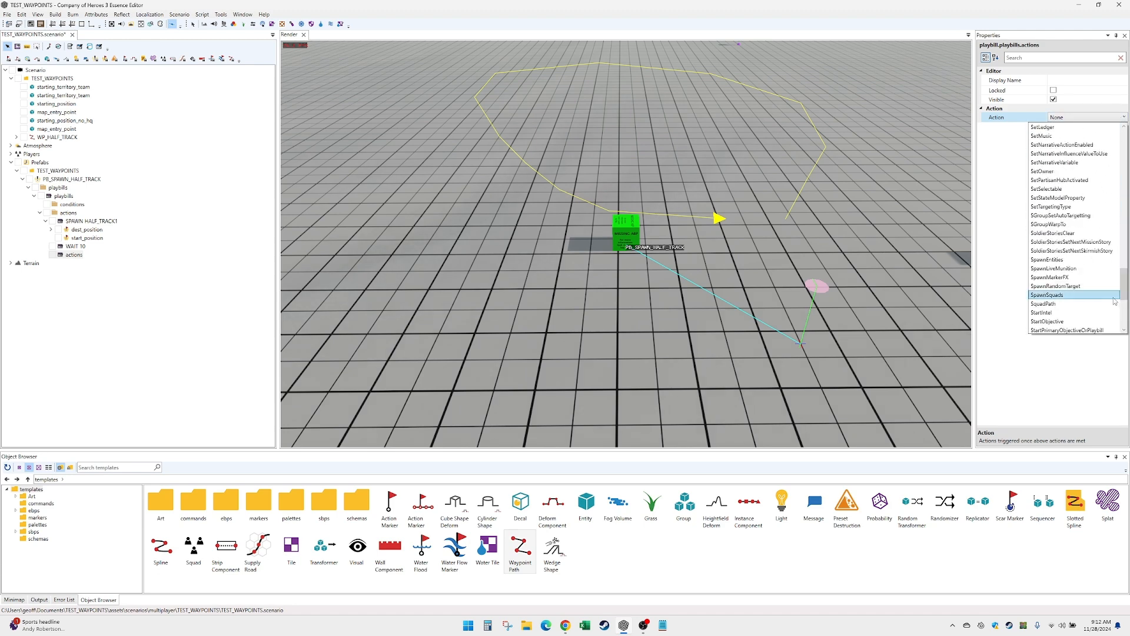
pyautogui.click(1106, 304)
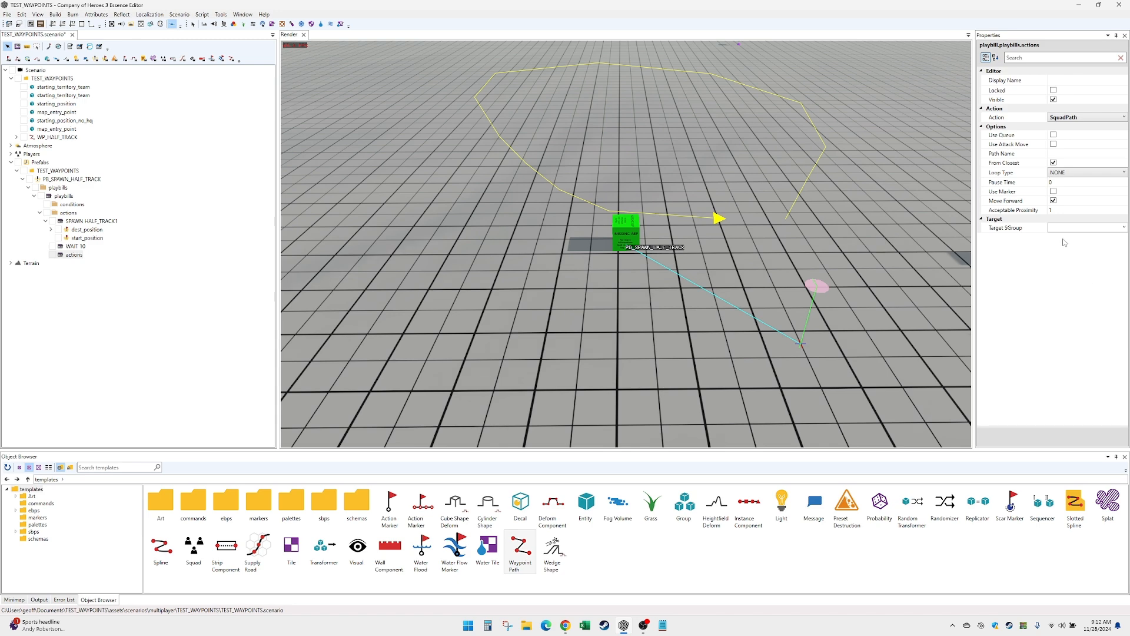
pyautogui.click(1079, 118)
# Enable Use Attack Move on the SquadPath action and set its Path Name to WP_HALF_TRACK.
pyautogui.click(1053, 145)
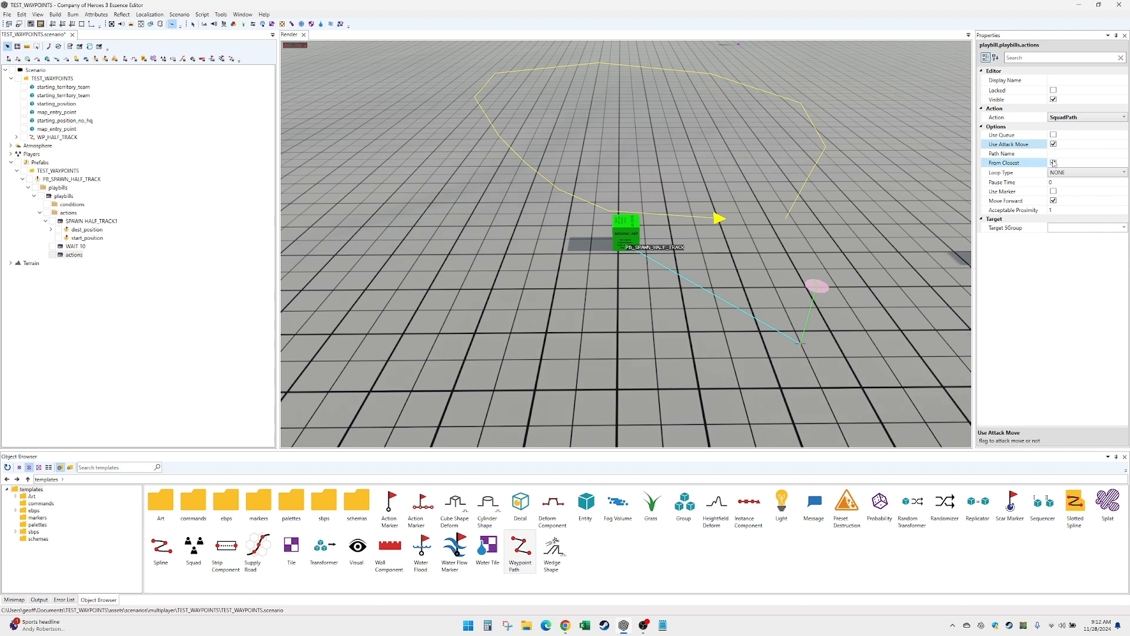
pyautogui.click(1054, 163)
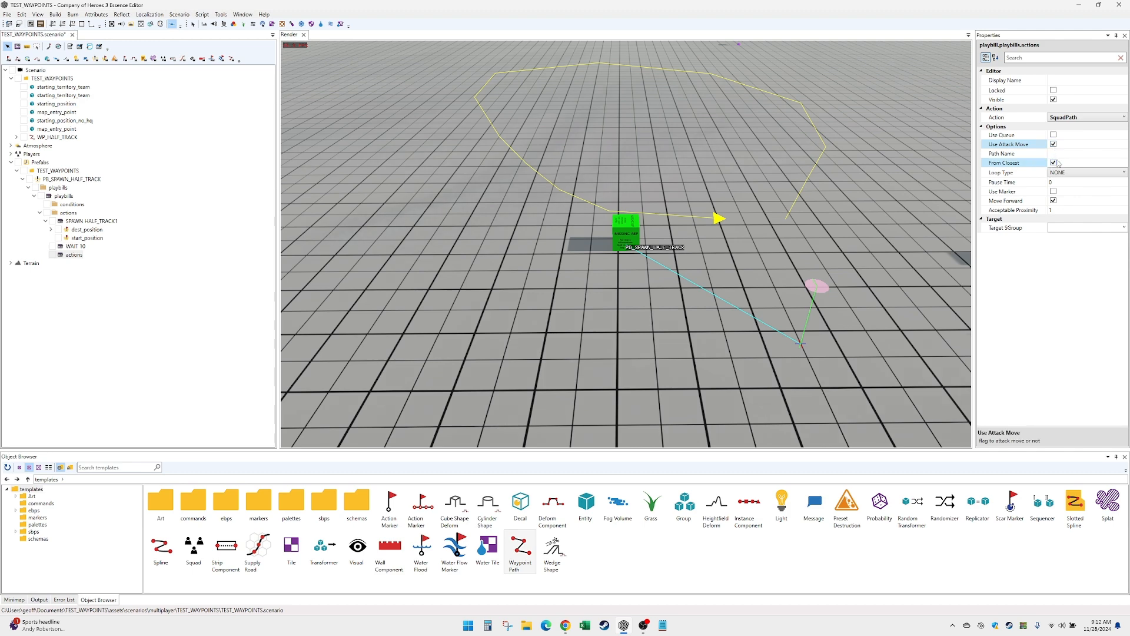
pyautogui.click(1053, 154)
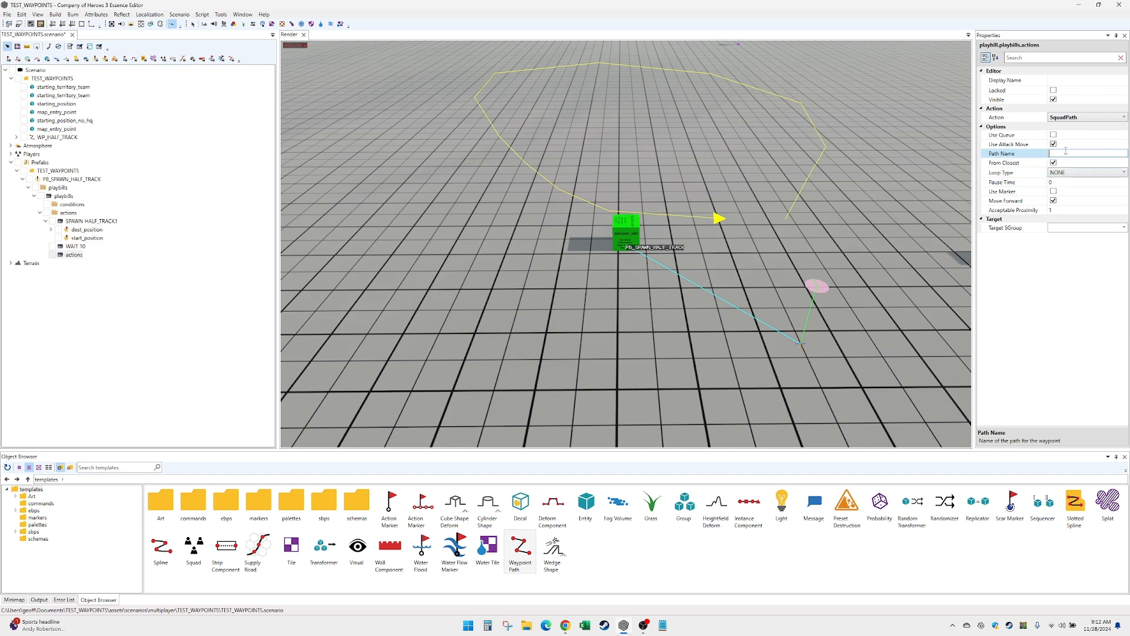
pyautogui.write('WP_HALF_TRACK')
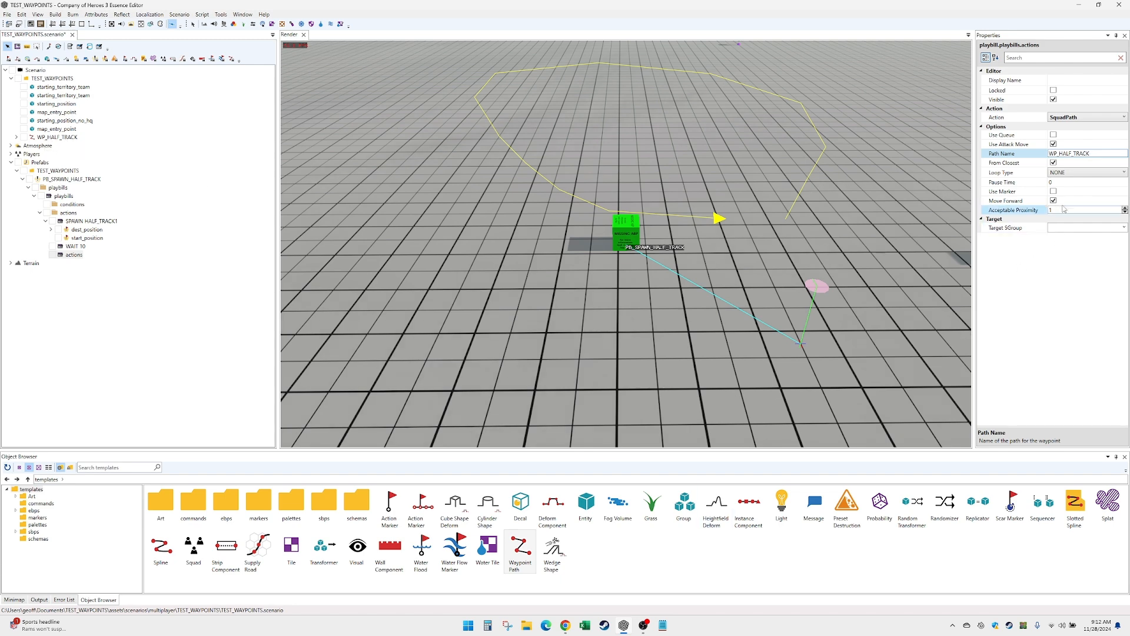
pyautogui.click(1064, 183)
# Set the SquadPath action's Target SGroup to HALF_TRACK1 and its display name to SQUADPATH HALF_TRACK1.
pyautogui.click(1074, 229)
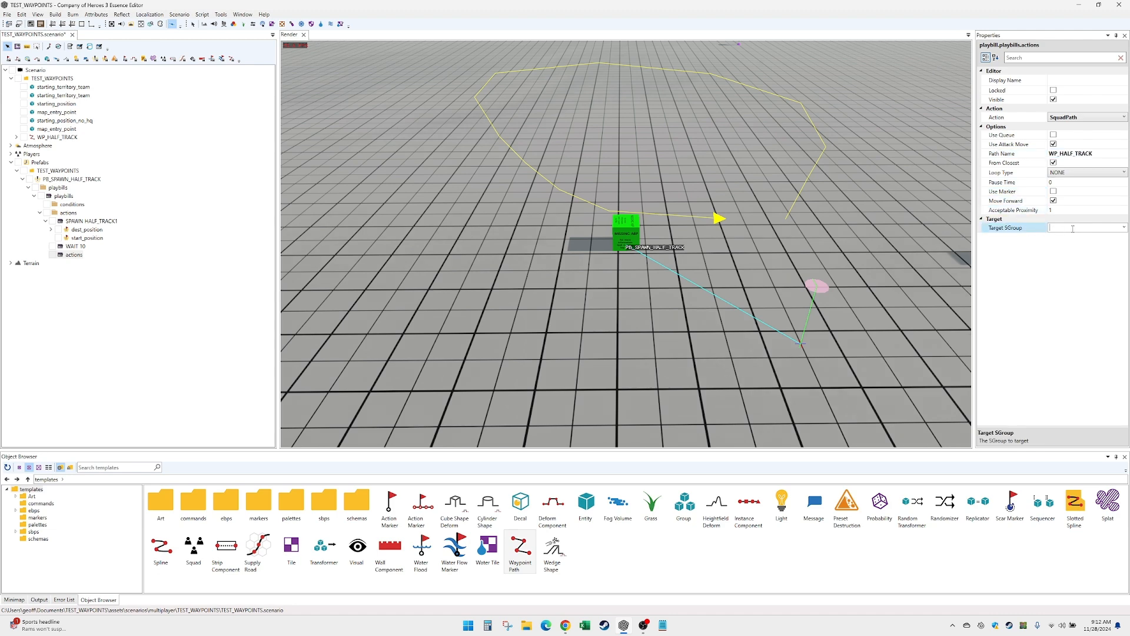
pyautogui.write('HALF_TRACK1')
pyautogui.click(1059, 81)
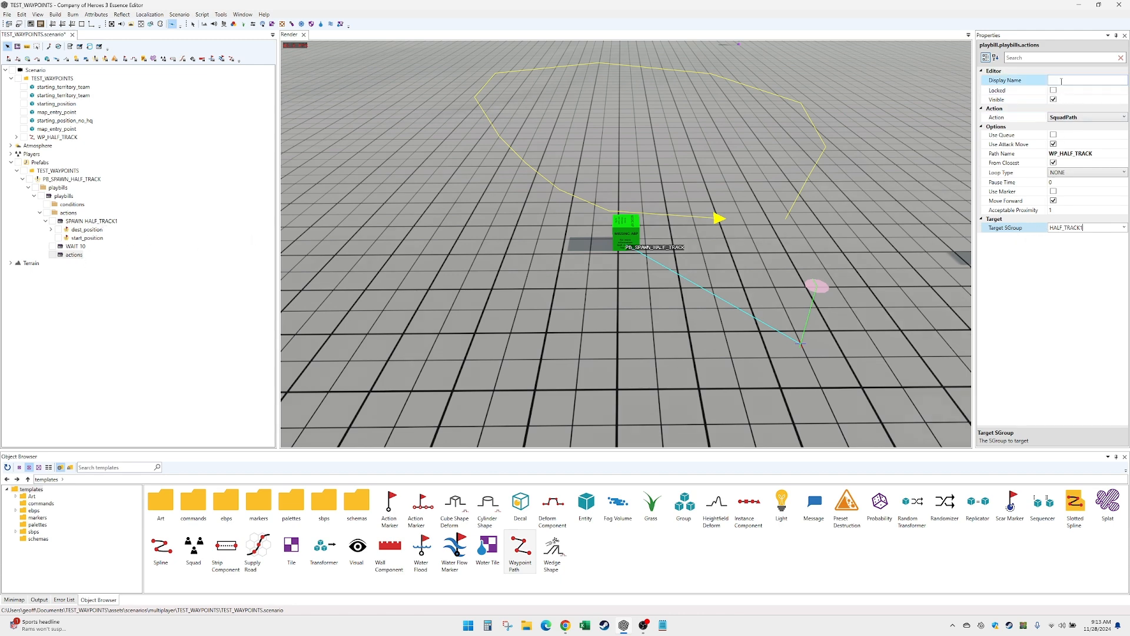
pyautogui.write('SQUAD')
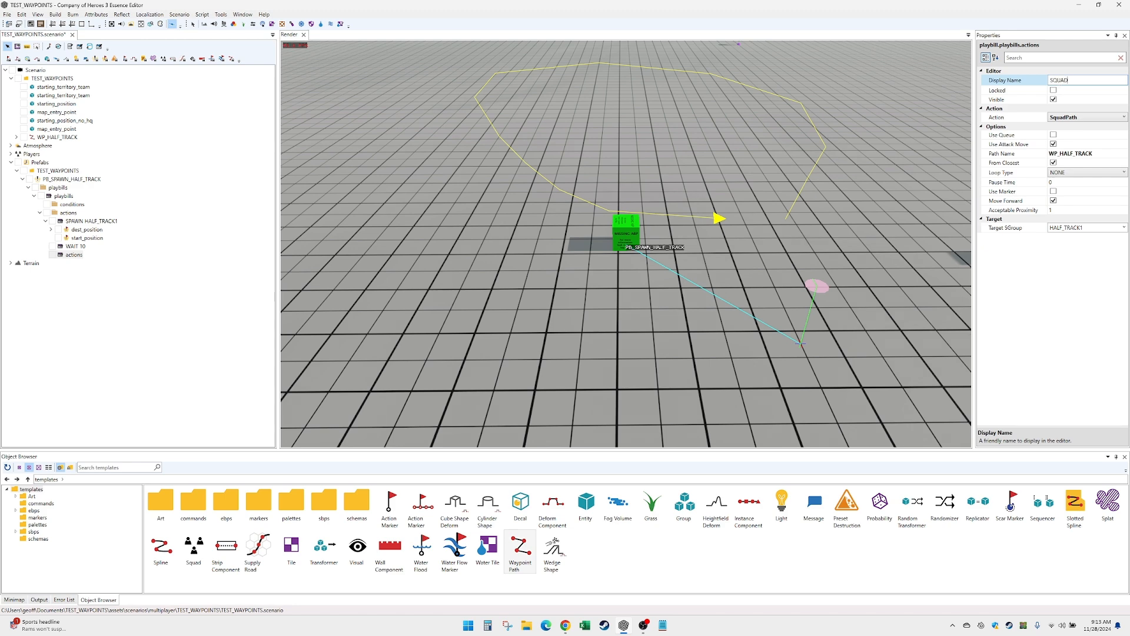
pyautogui.write('PATH HALFTRACK')
pyautogui.press('Return')
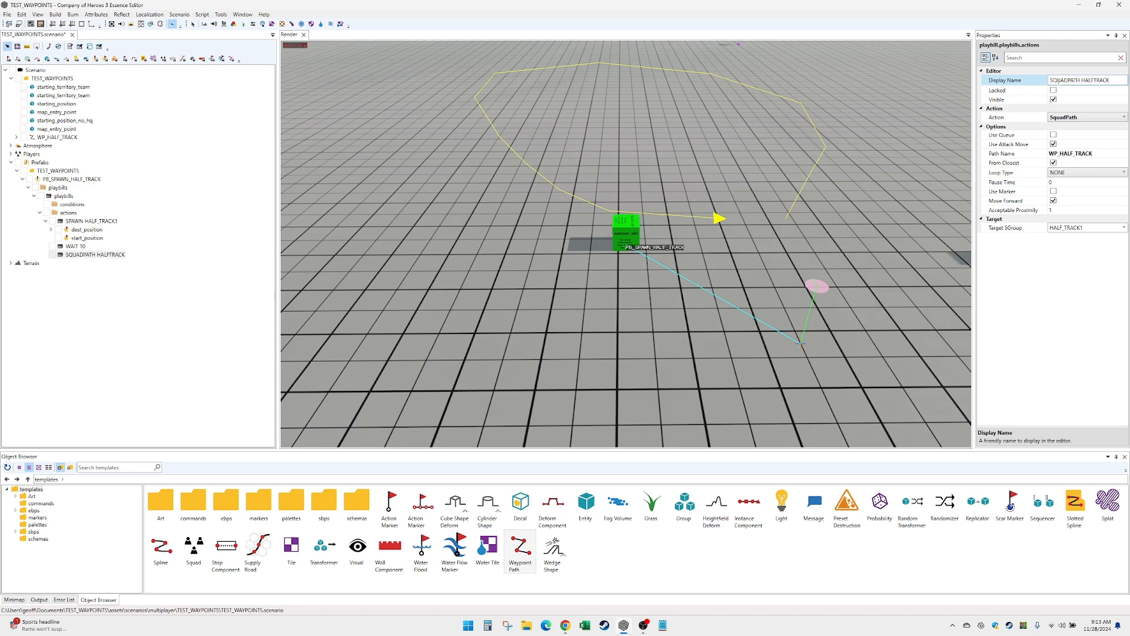
pyautogui.doubleClick(1093, 81)
pyautogui.write('HALF_TRACK1')
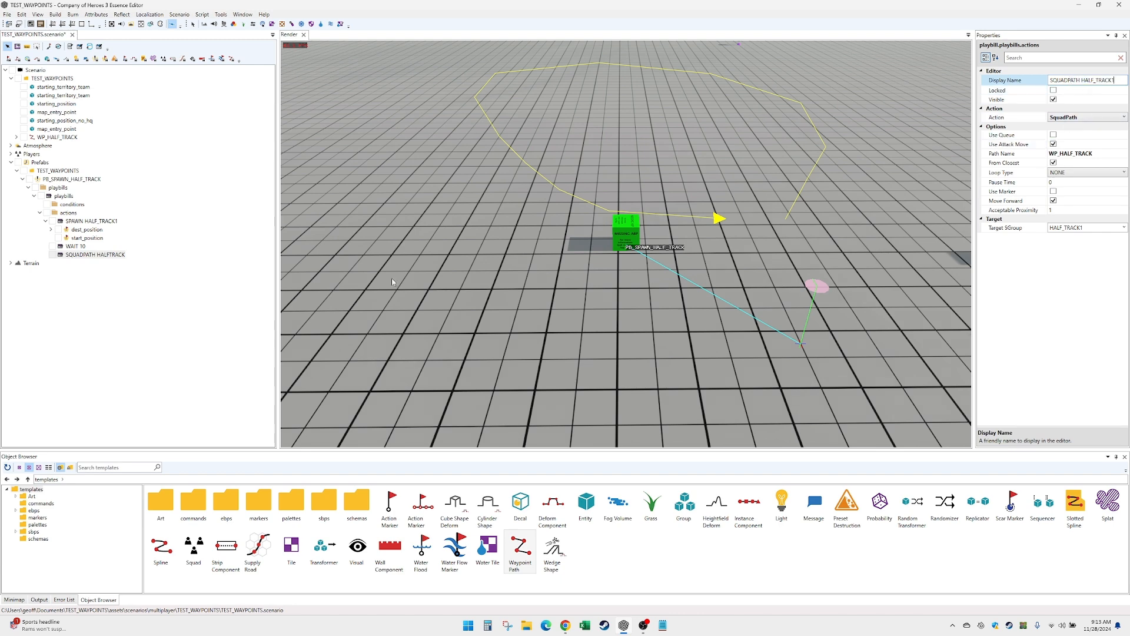
pyautogui.click(111, 257)
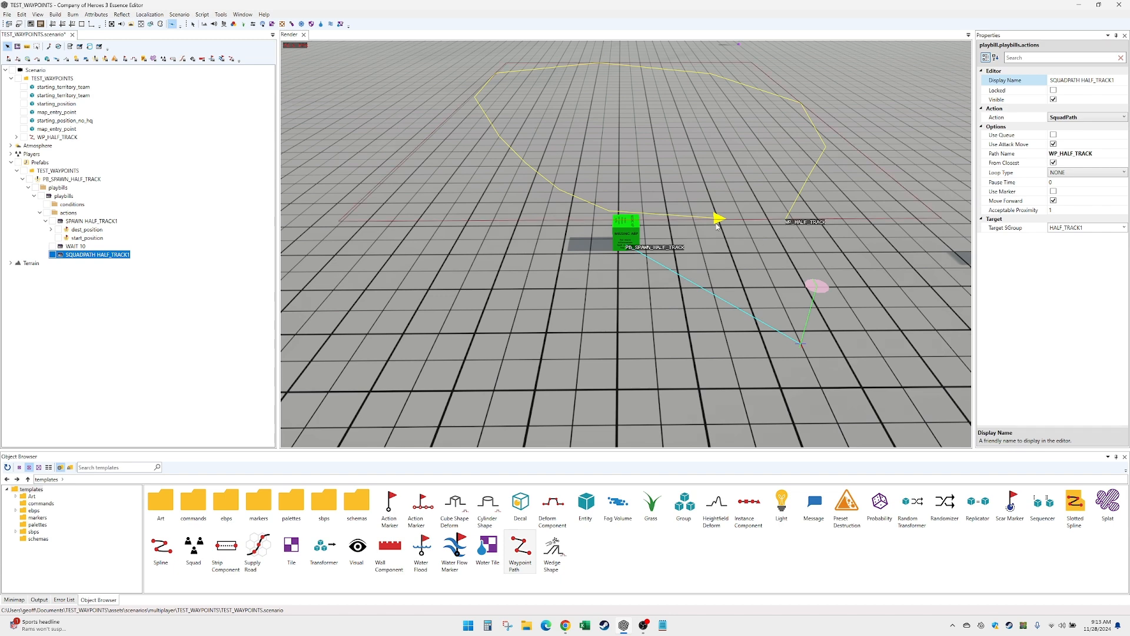
# Set the SquadPath action's Loop Type to NORMAL with a Pause Time of 0.
pyautogui.click(1110, 173)
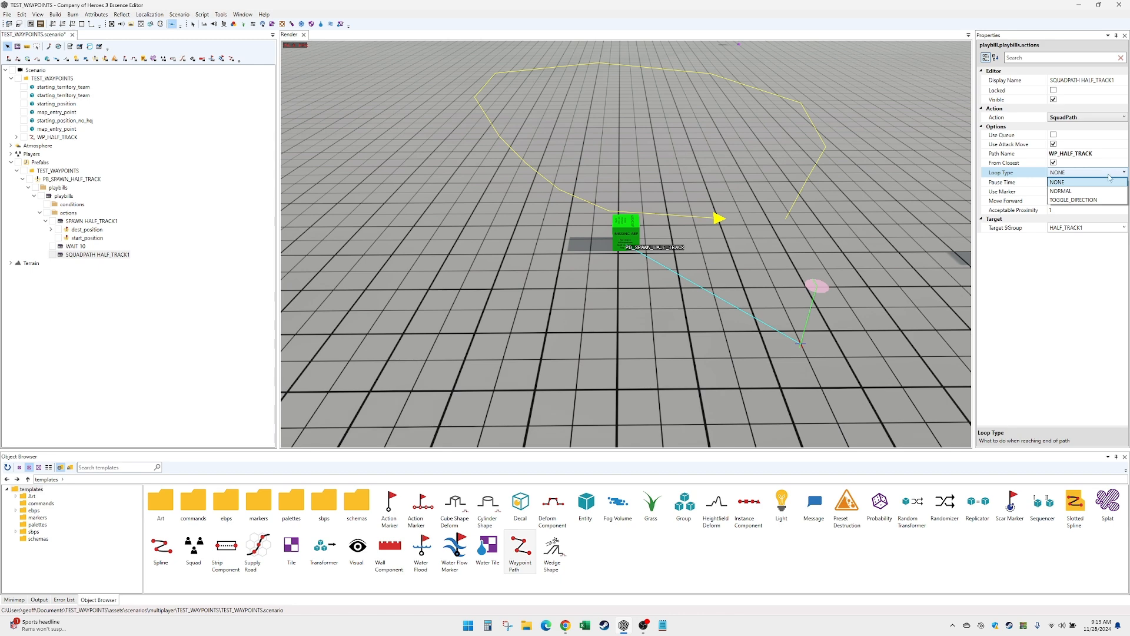
pyautogui.click(1103, 192)
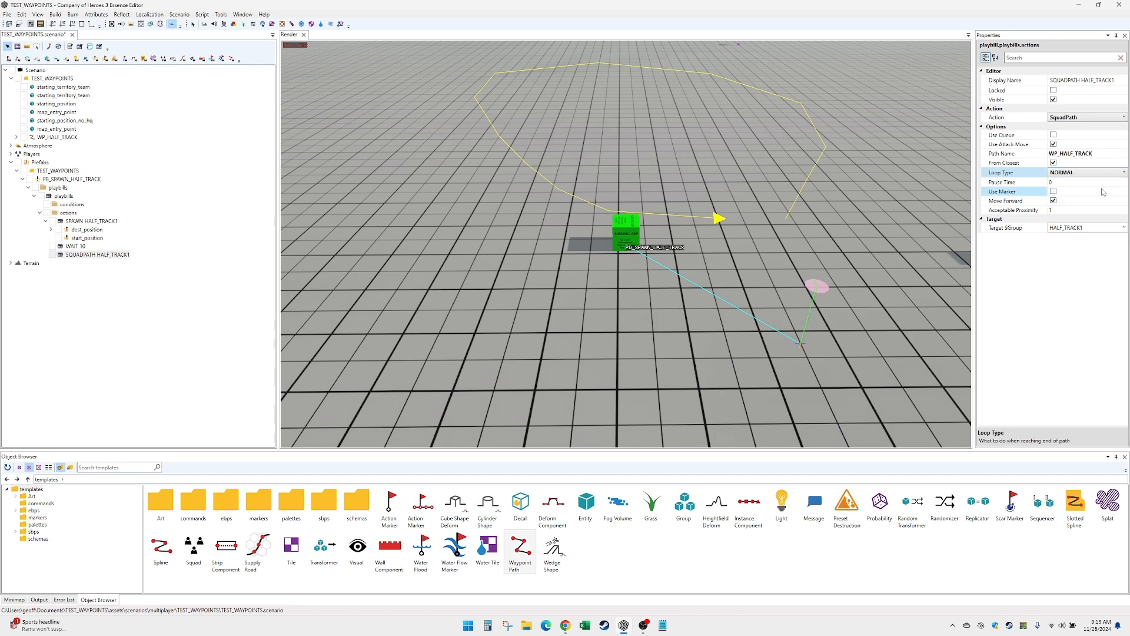
pyautogui.click(1092, 173)
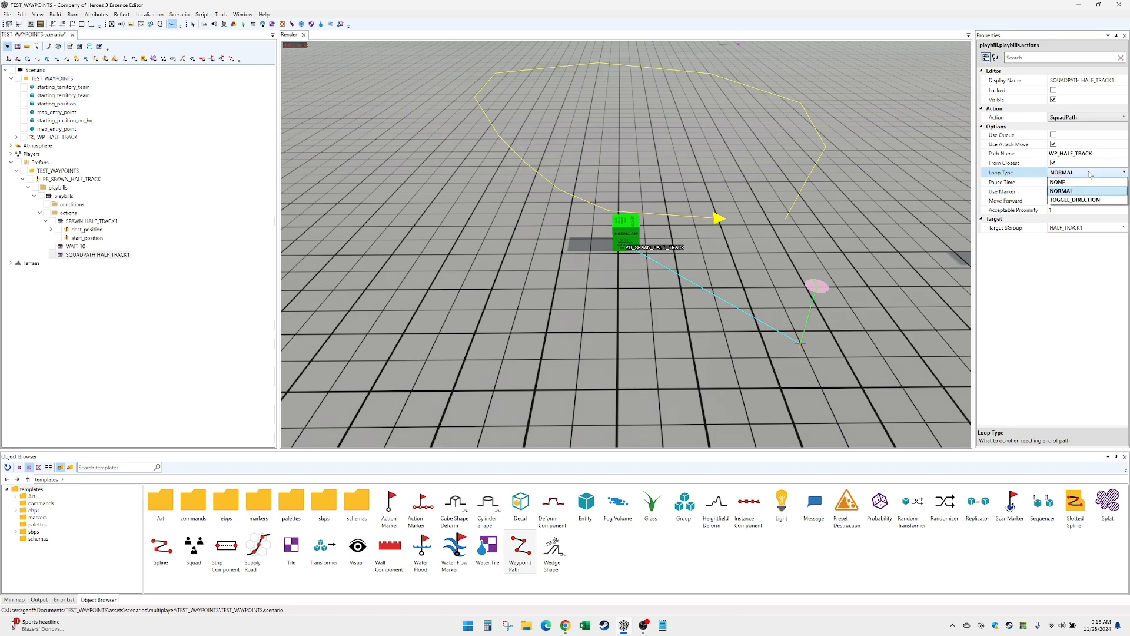
pyautogui.click(1083, 191)
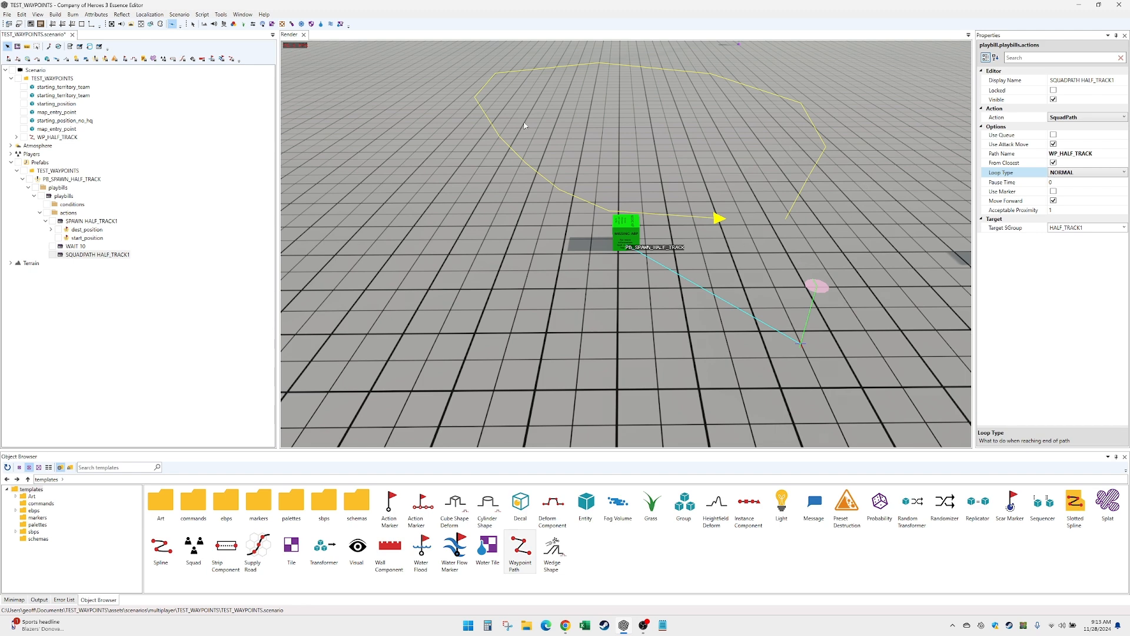
pyautogui.click(1070, 182)
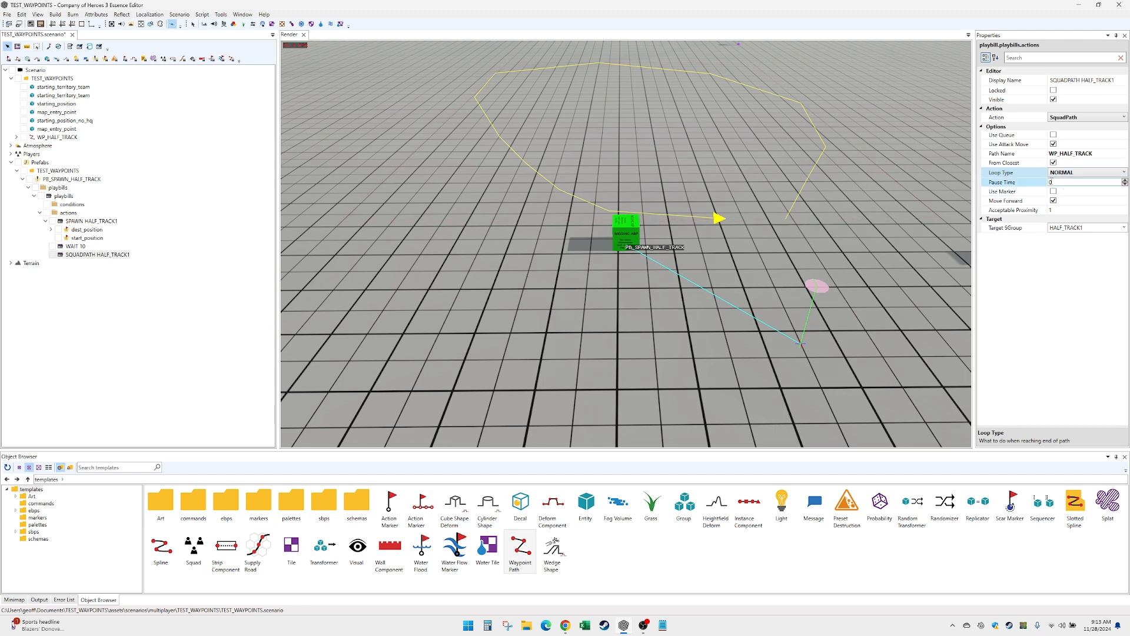
pyautogui.click(1060, 182)
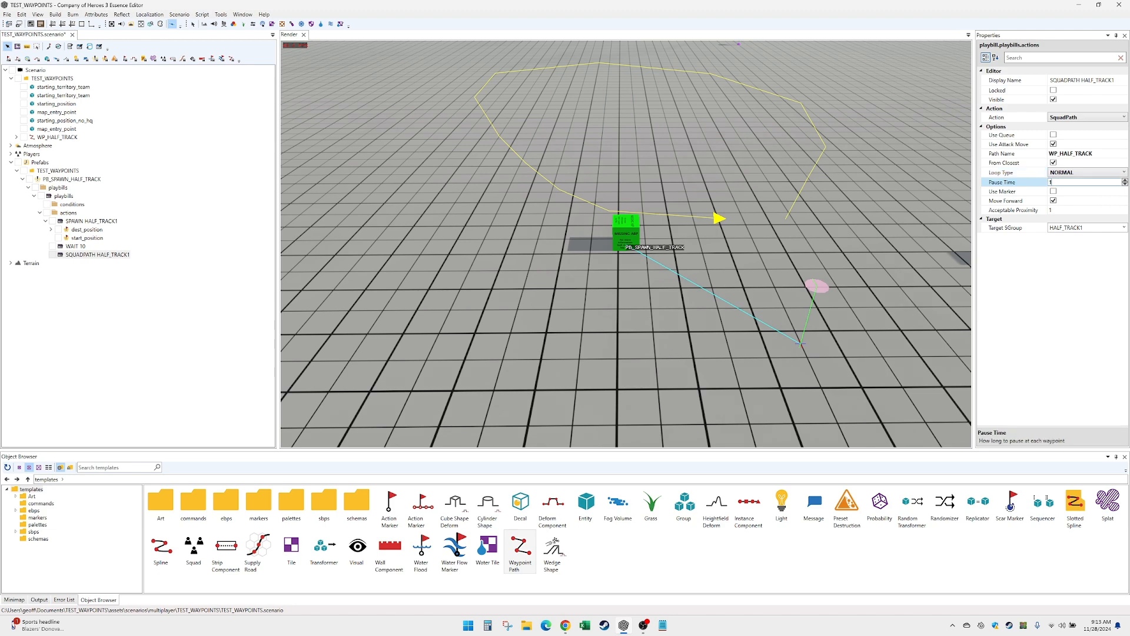
pyautogui.click(763, 217)
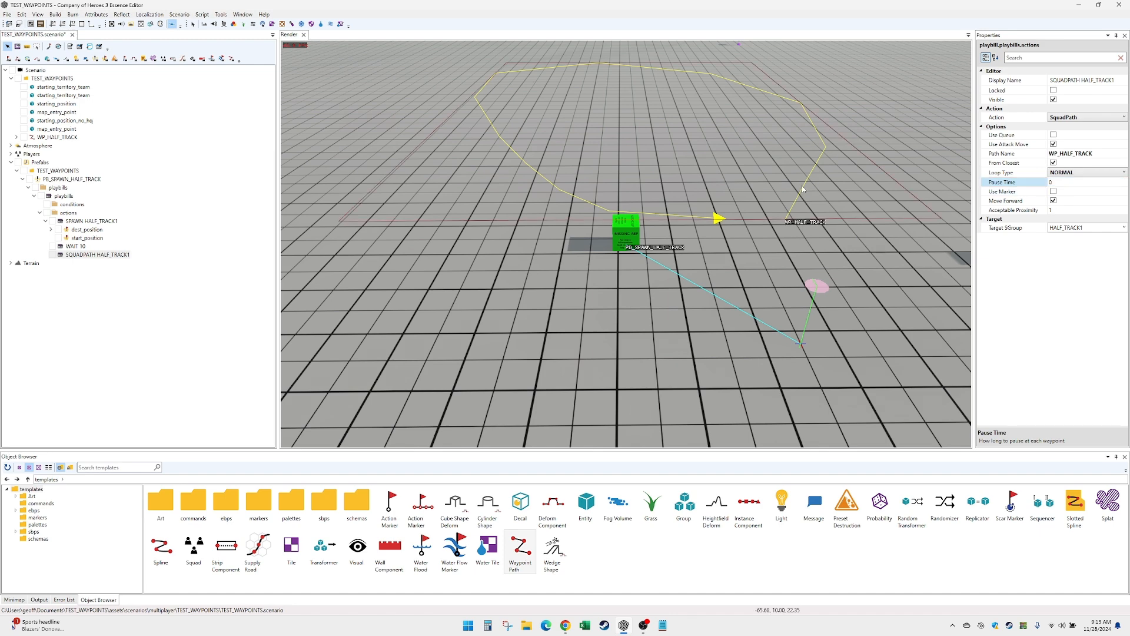
# Review the WP_HALF_TRACK waypoint path and the settings of the half-track's spawn and squad path actions.
pyautogui.doubleClick(629, 126)
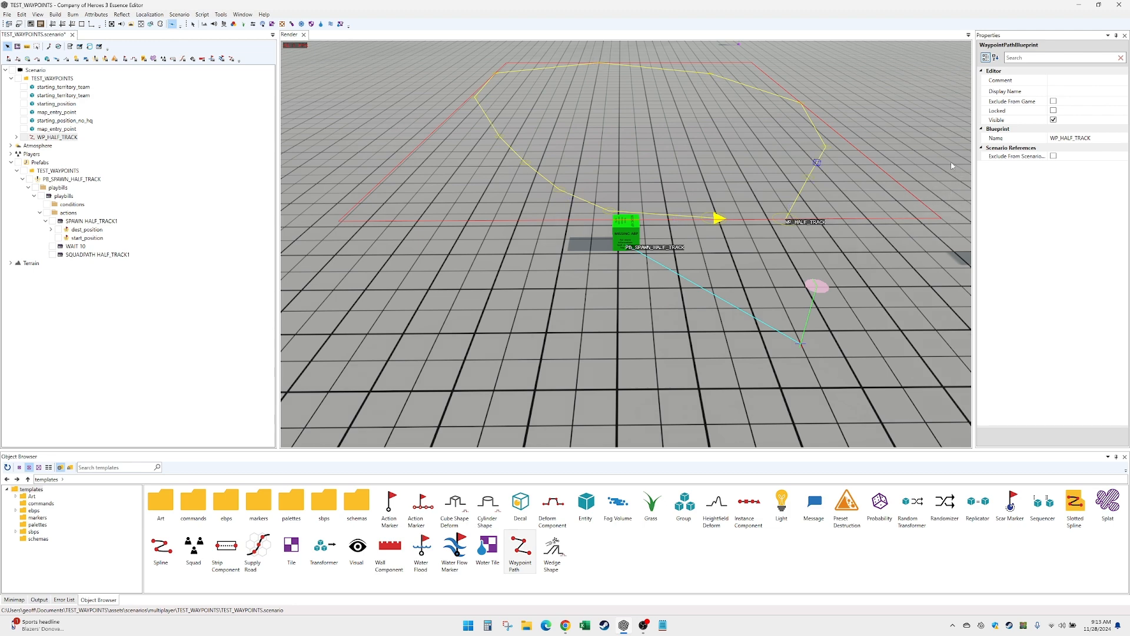
pyautogui.press('Escape')
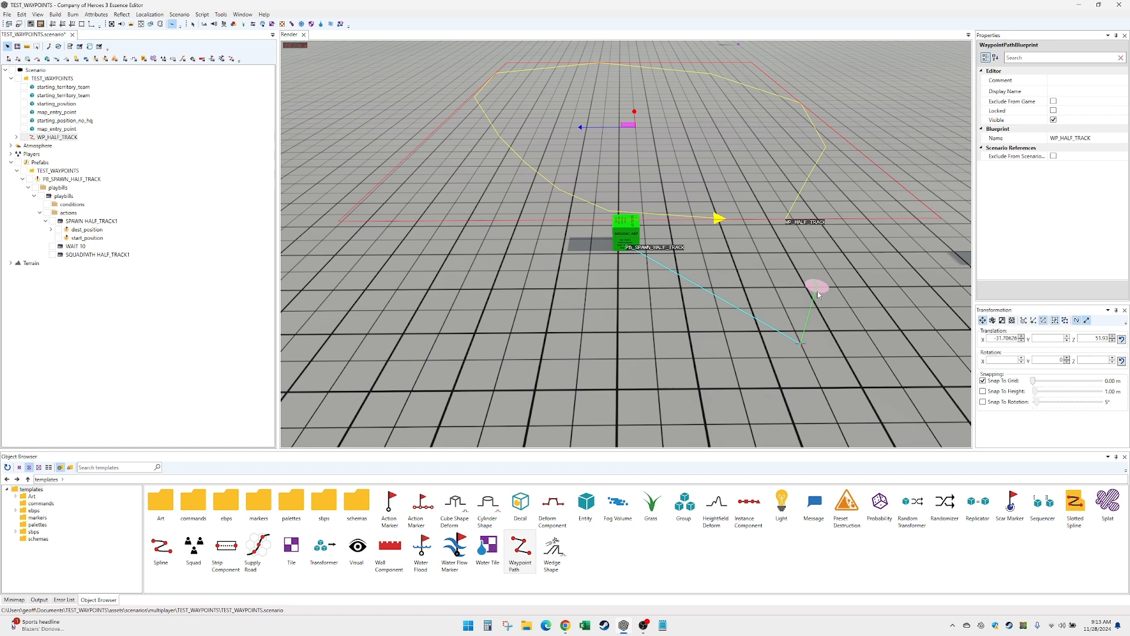
pyautogui.click(122, 254)
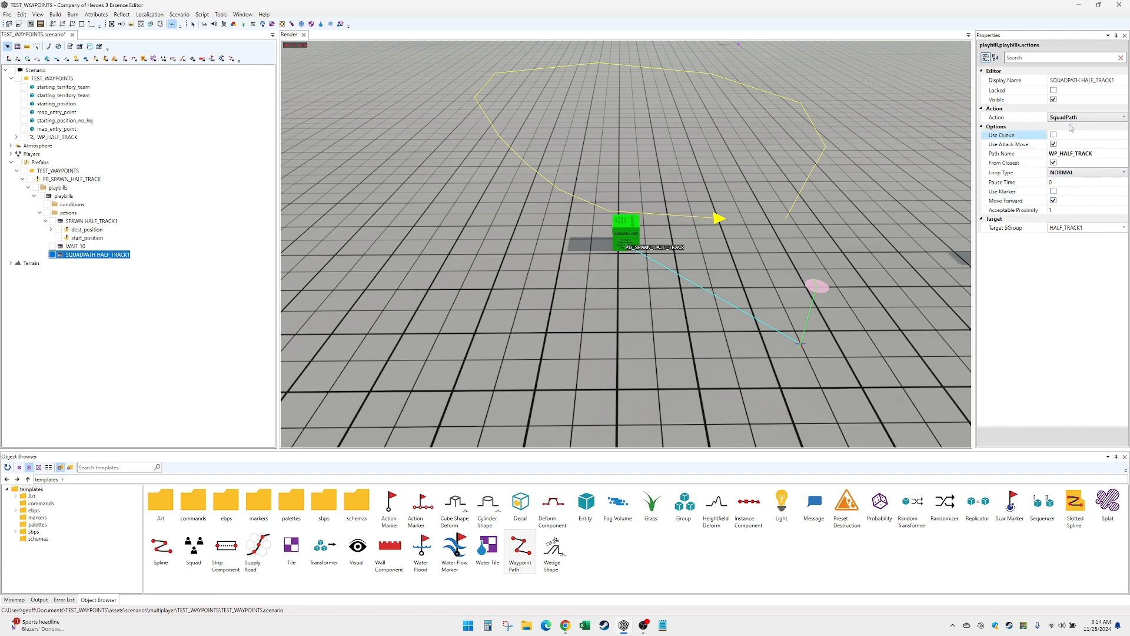
pyautogui.click(1081, 81)
pyautogui.click(88, 221)
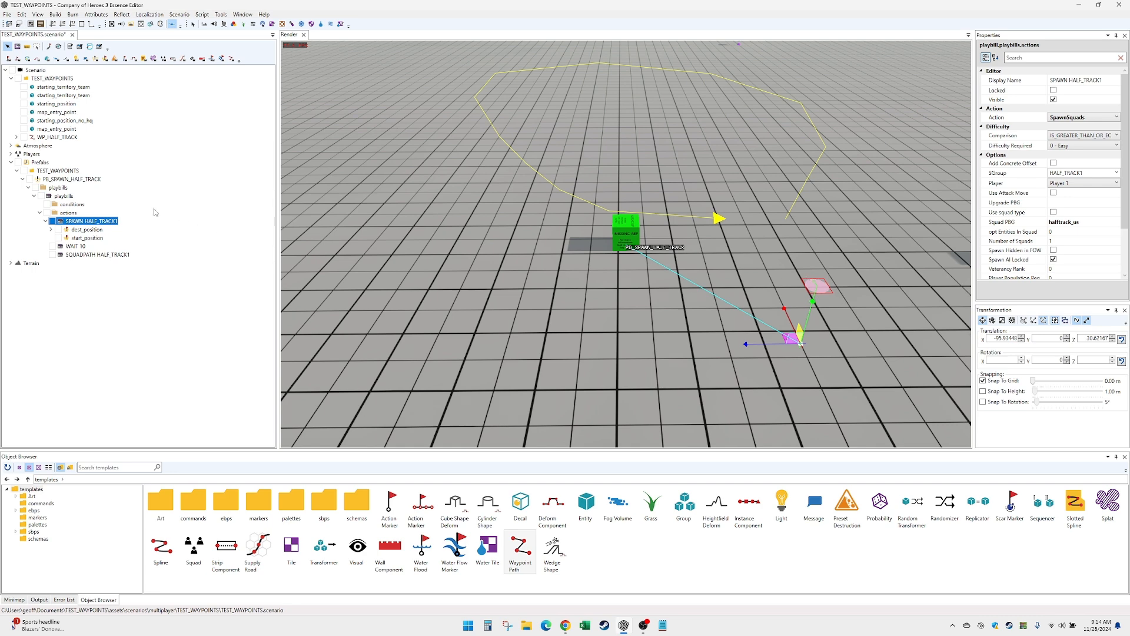
pyautogui.click(83, 253)
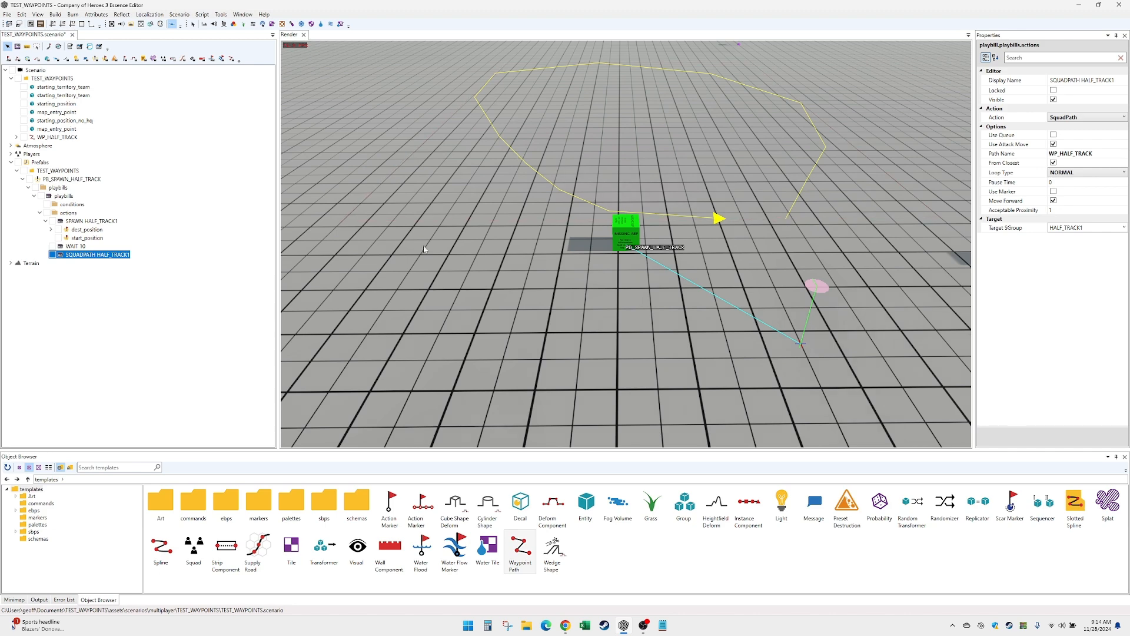
# Make the PB_SPAWN_HALF_TRACK playbill start immediately and move its marker farther away from the waypoint path.
pyautogui.click(75, 180)
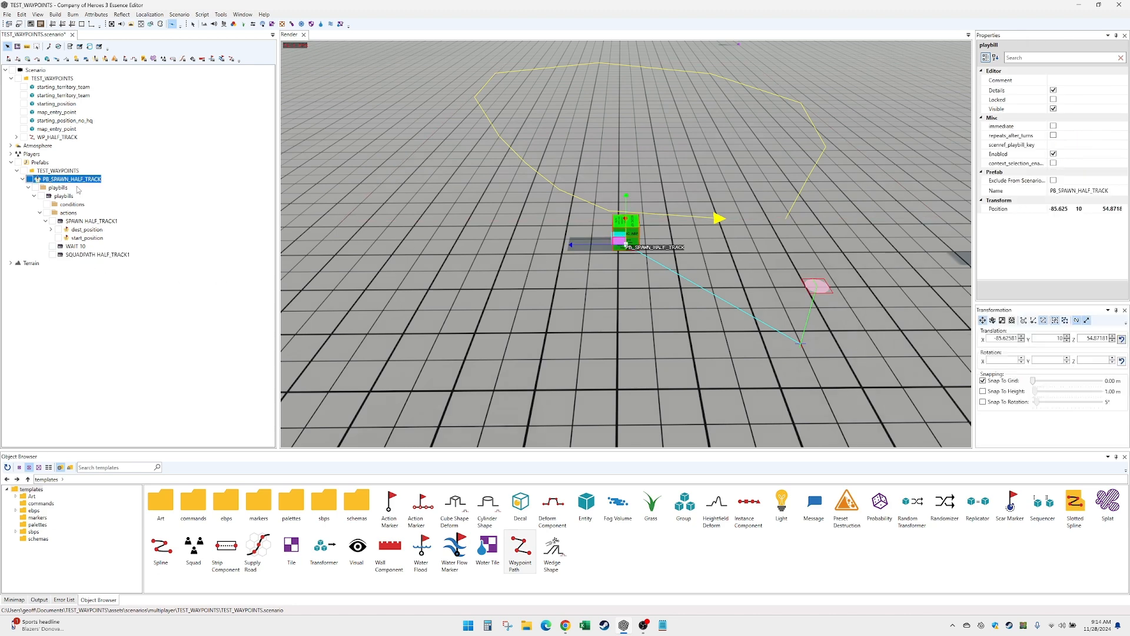
pyautogui.click(1053, 126)
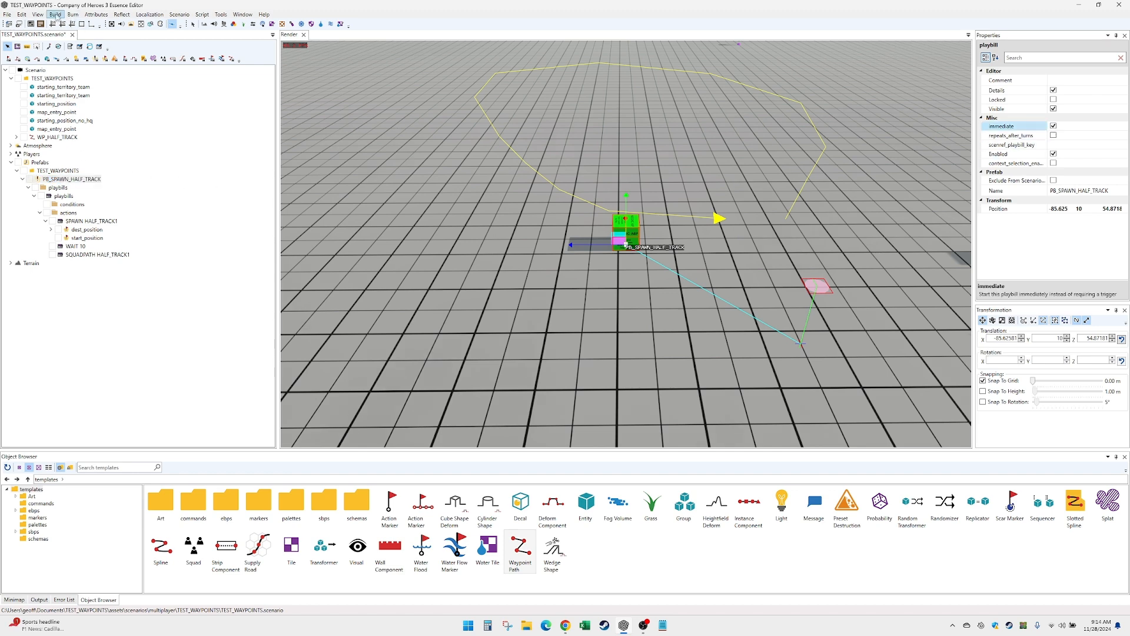
pyautogui.click(634, 297)
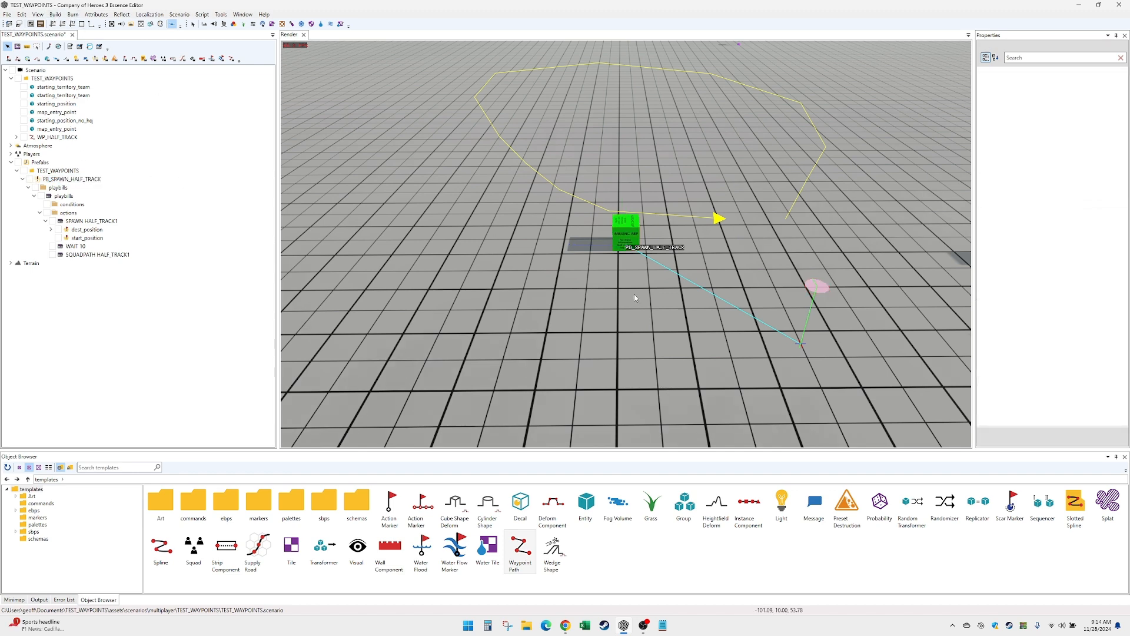
pyautogui.click(626, 240)
pyautogui.moveTo(620, 242); pyautogui.dragTo(620, 313)
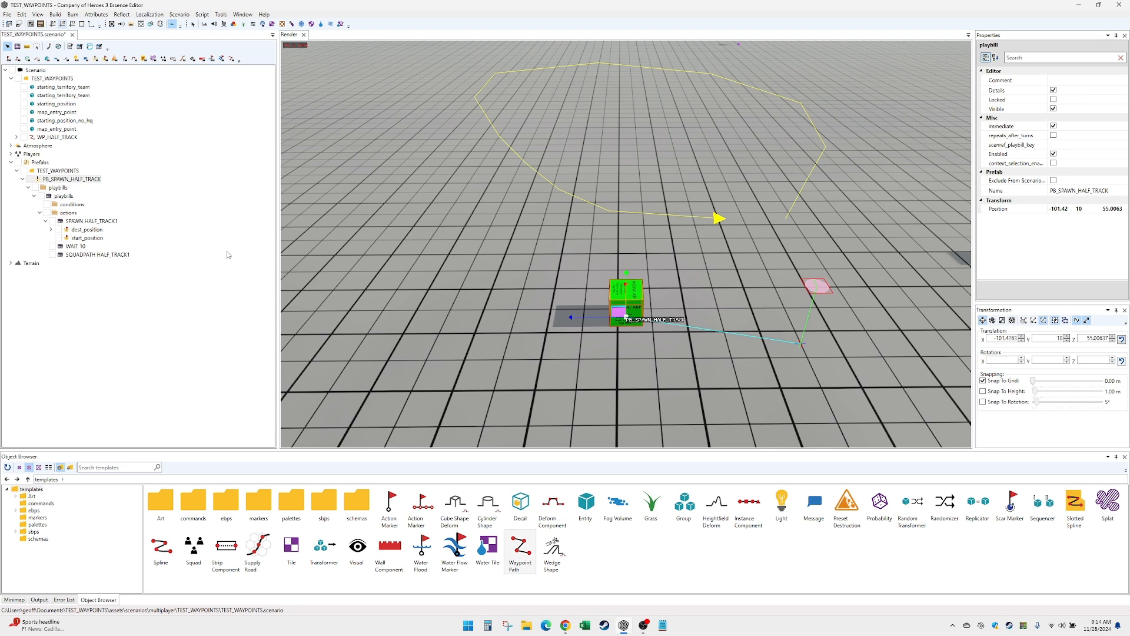
# Save the TEST_WAYPOINTS scenario and launch Company of Heroes 3 through Steam.
pyautogui.hotkey('ctrl', 's')
pyautogui.rightClick(1008, 628)
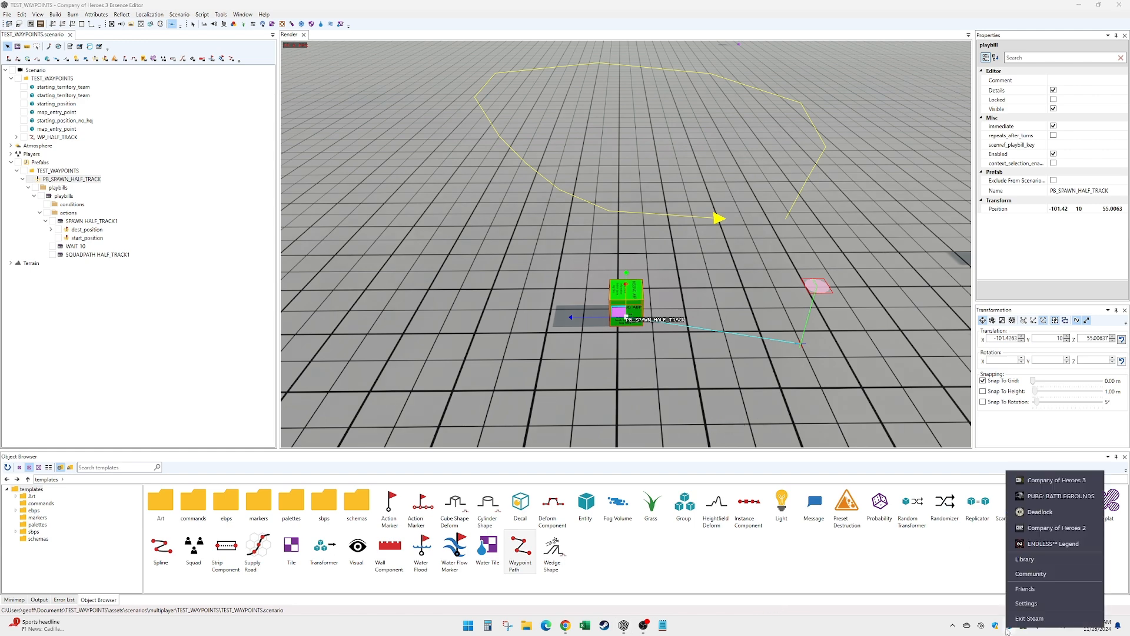
pyautogui.click(1050, 485)
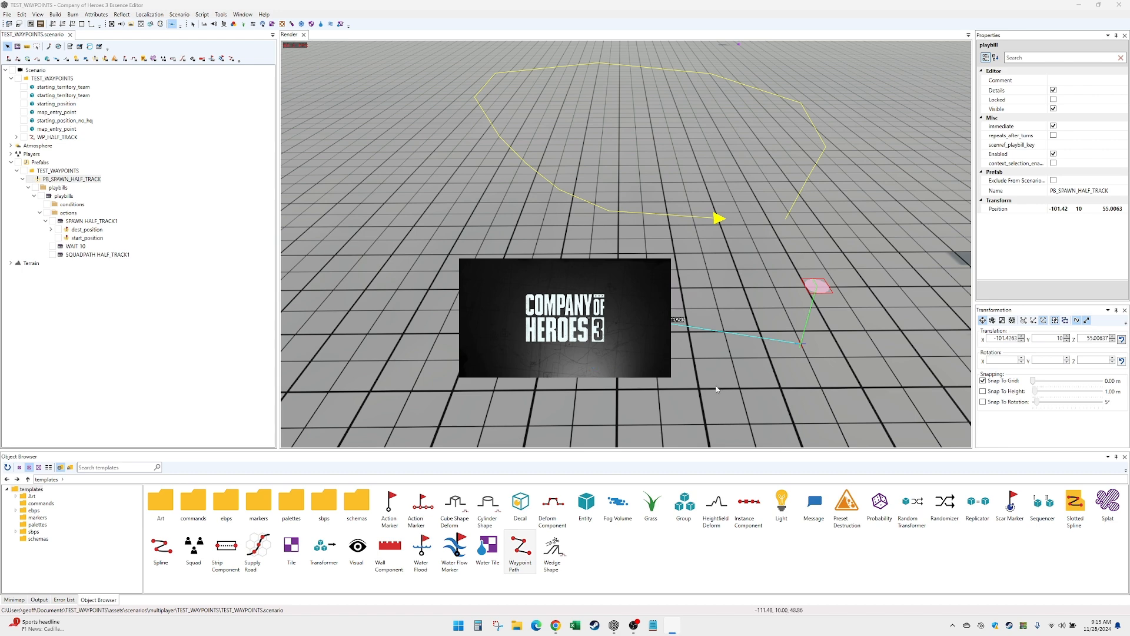
# Put the WP_HALF_TRACK waypoint path into a new group in the scenario tree.
pyautogui.click(719, 220)
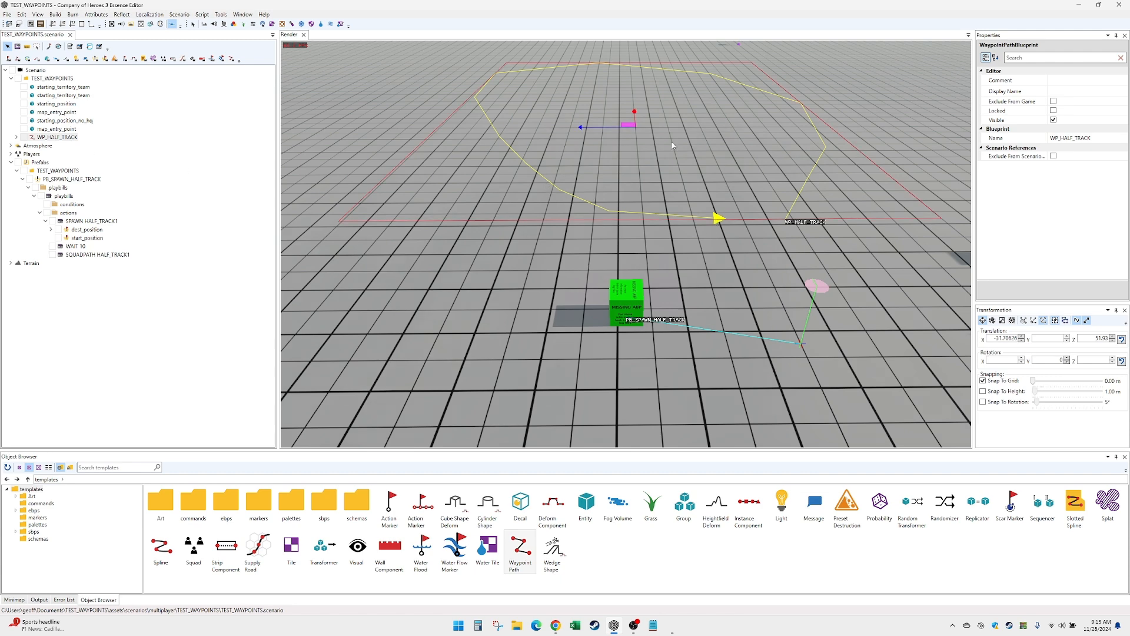
pyautogui.rightClick(65, 138)
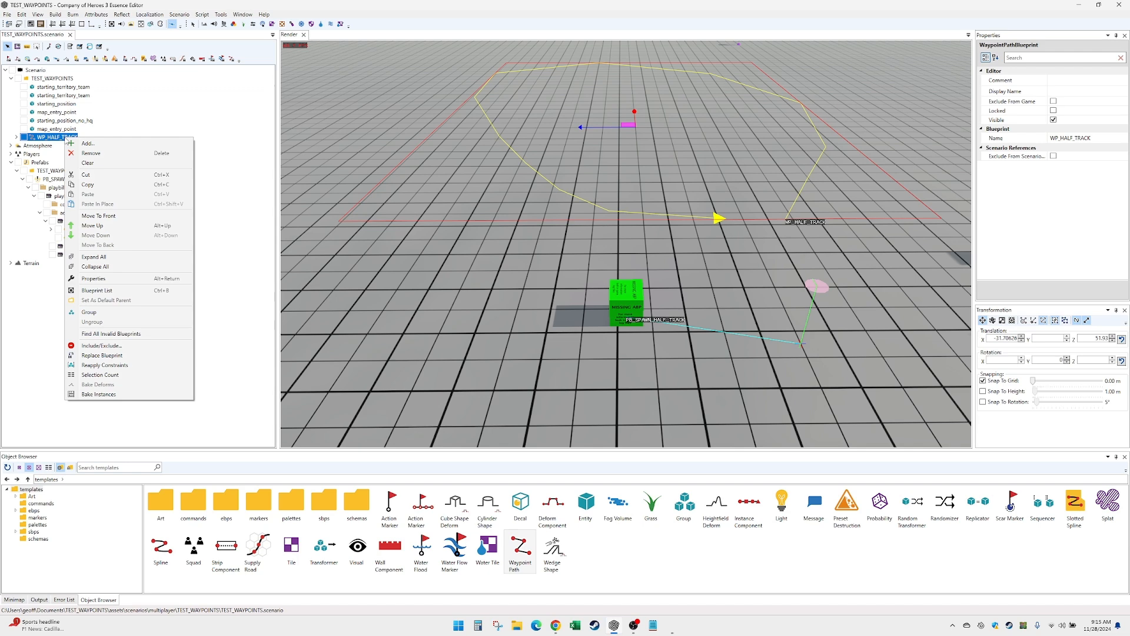
pyautogui.click(127, 313)
pyautogui.click(18, 137)
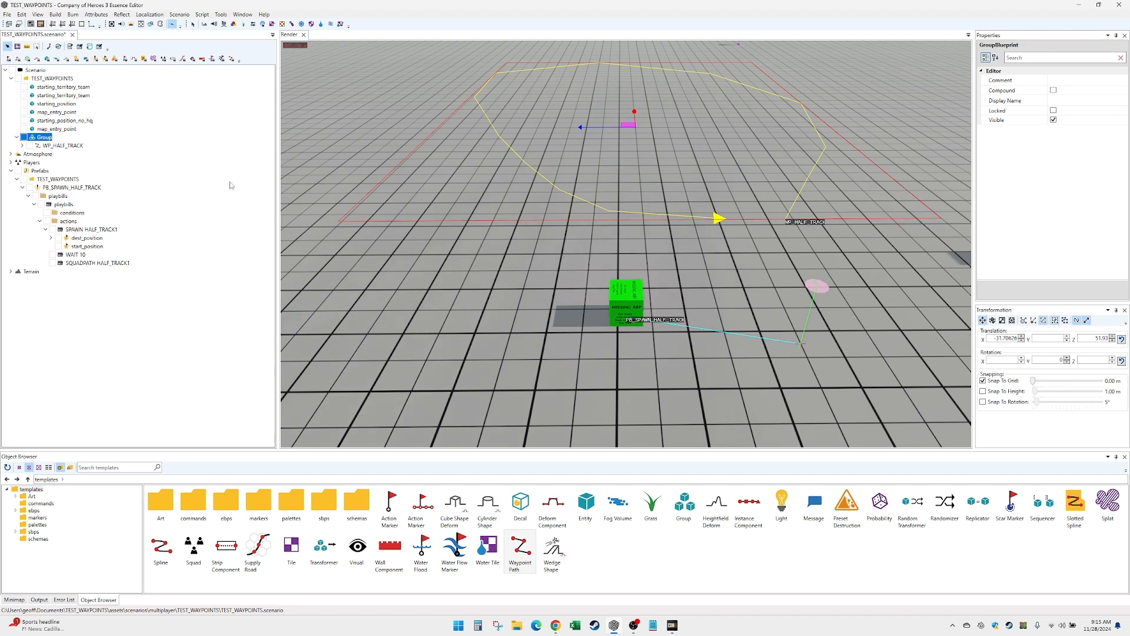
# Cycle the waypoint path's group through its hidden and locked states and return it to visible and unlocked.
pyautogui.click(24, 138)
pyautogui.click(24, 138)
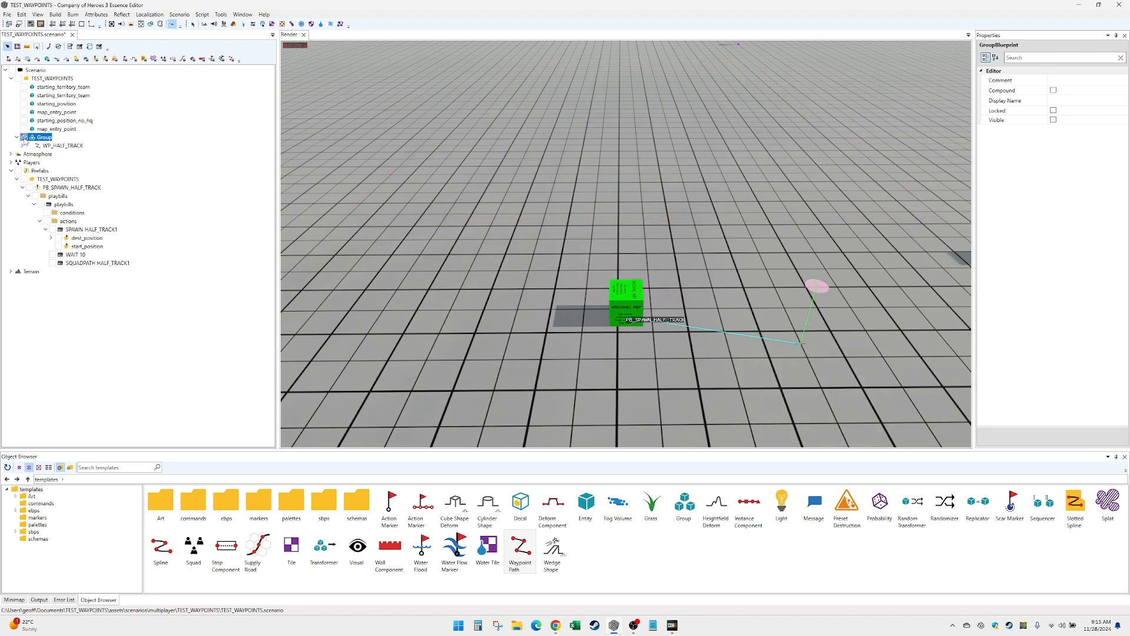
pyautogui.click(24, 138)
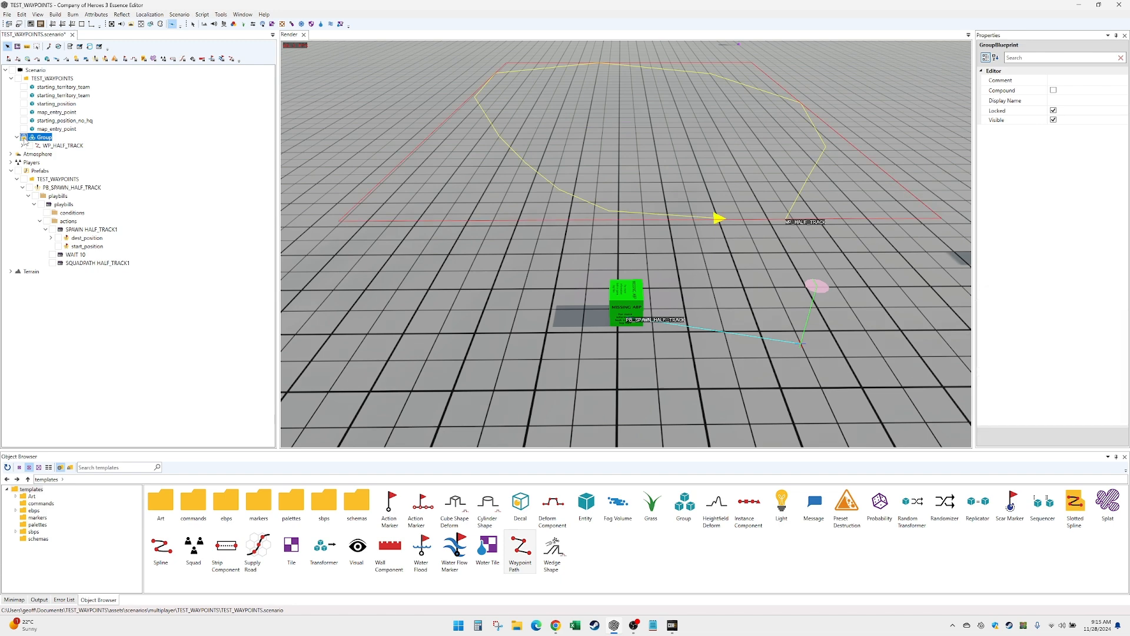
pyautogui.click(24, 138)
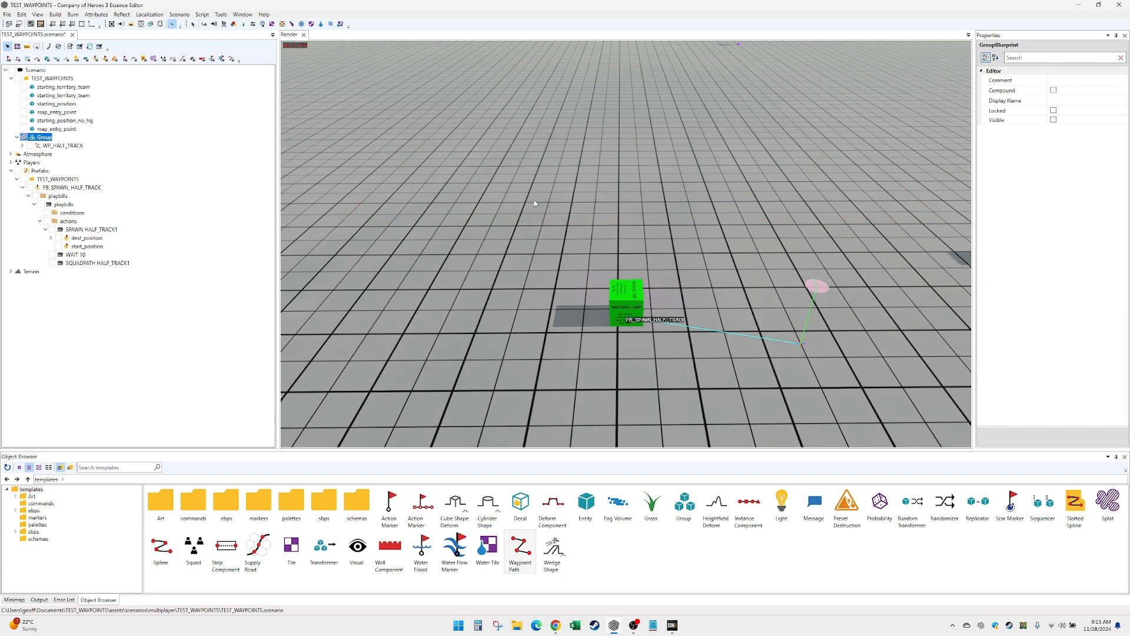
pyautogui.click(24, 139)
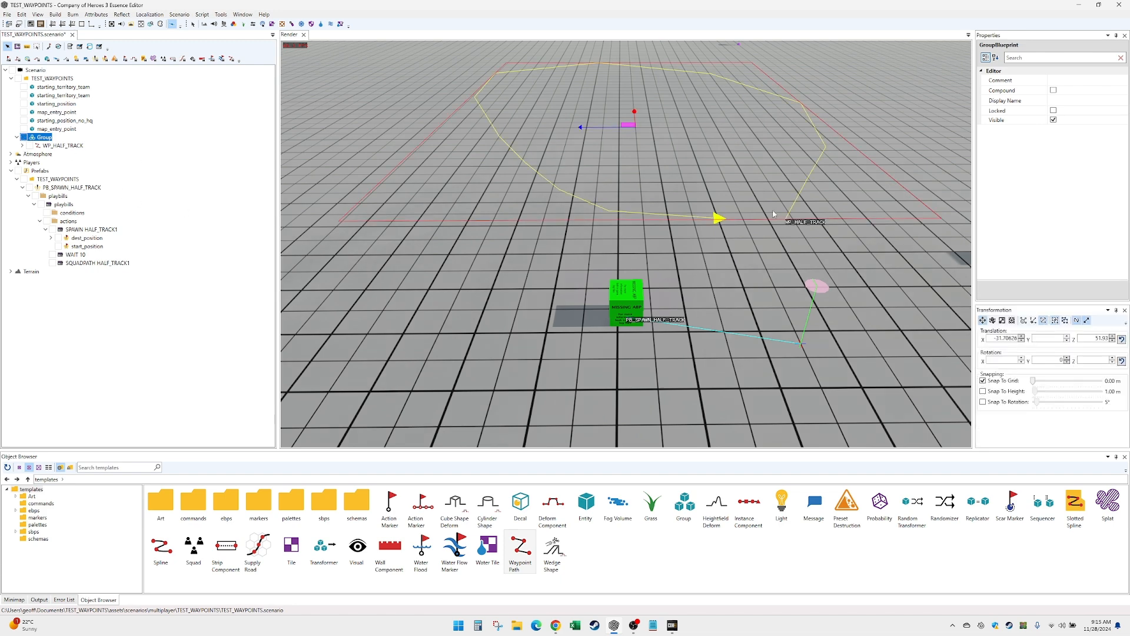
pyautogui.click(663, 132)
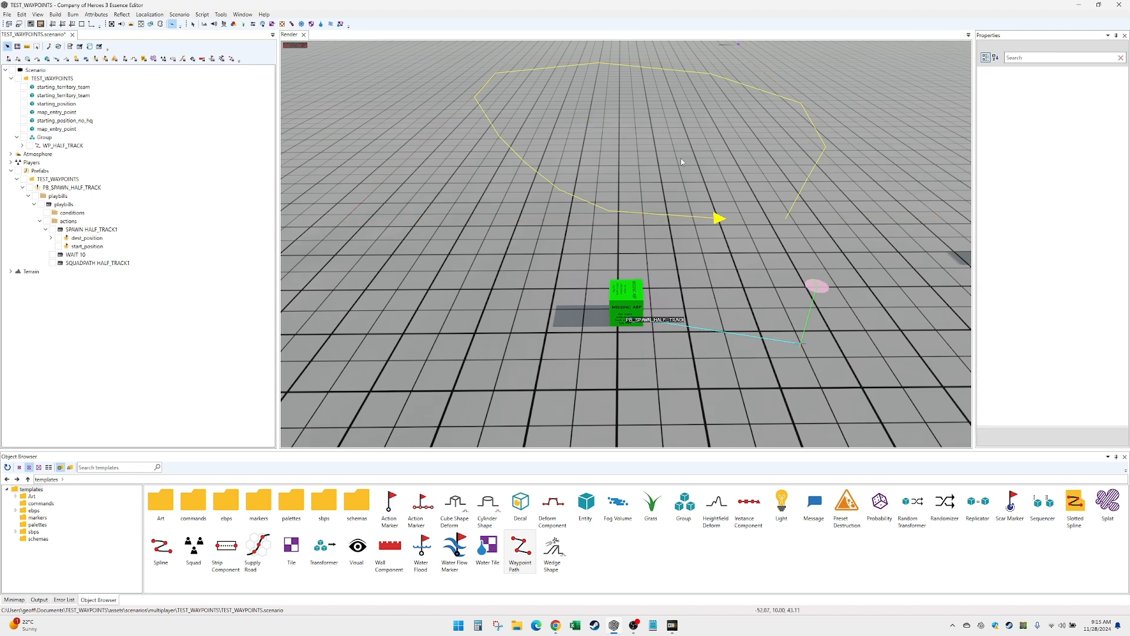
pyautogui.click(567, 182)
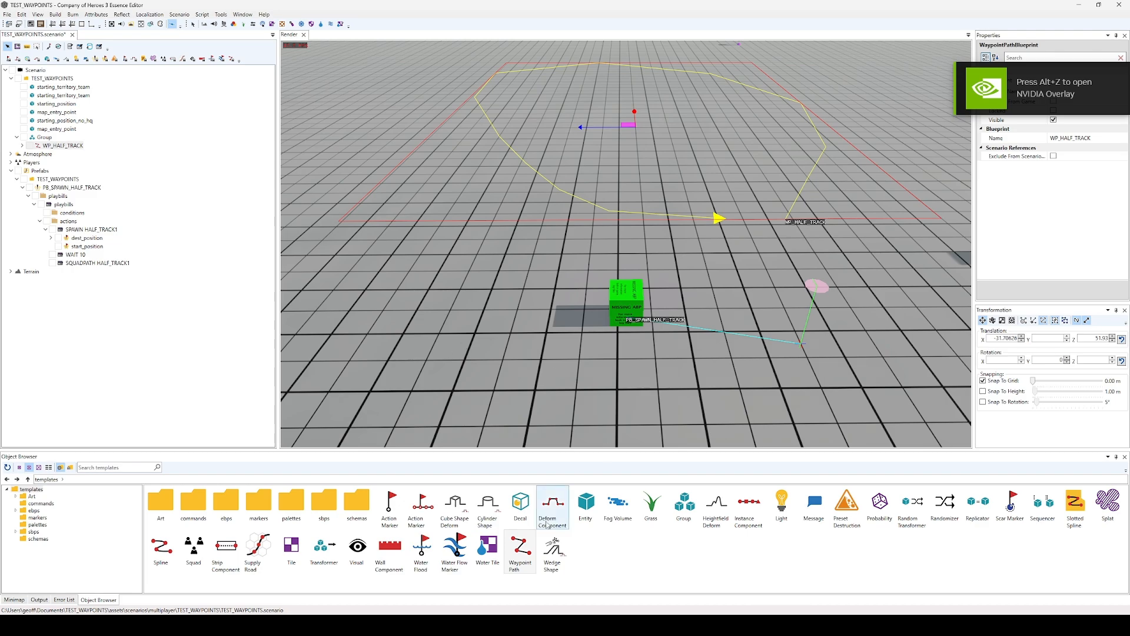
# Switch to the Company of Heroes 3 game and open its single-player modes.
pyautogui.click(536, 622)
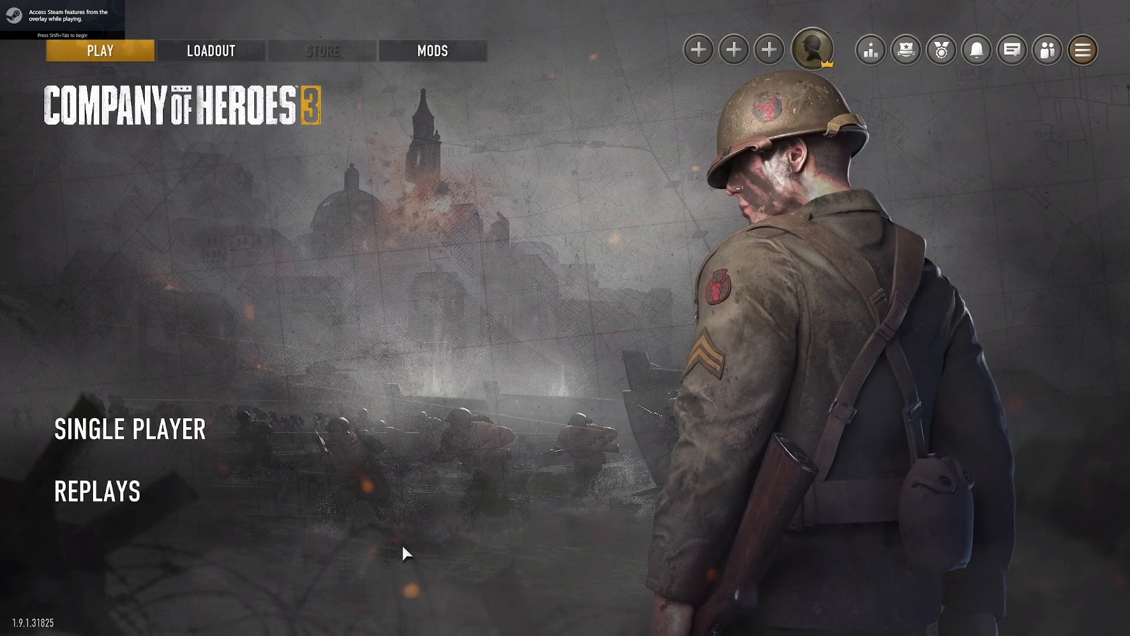
pyautogui.click(207, 422)
pyautogui.click(156, 374)
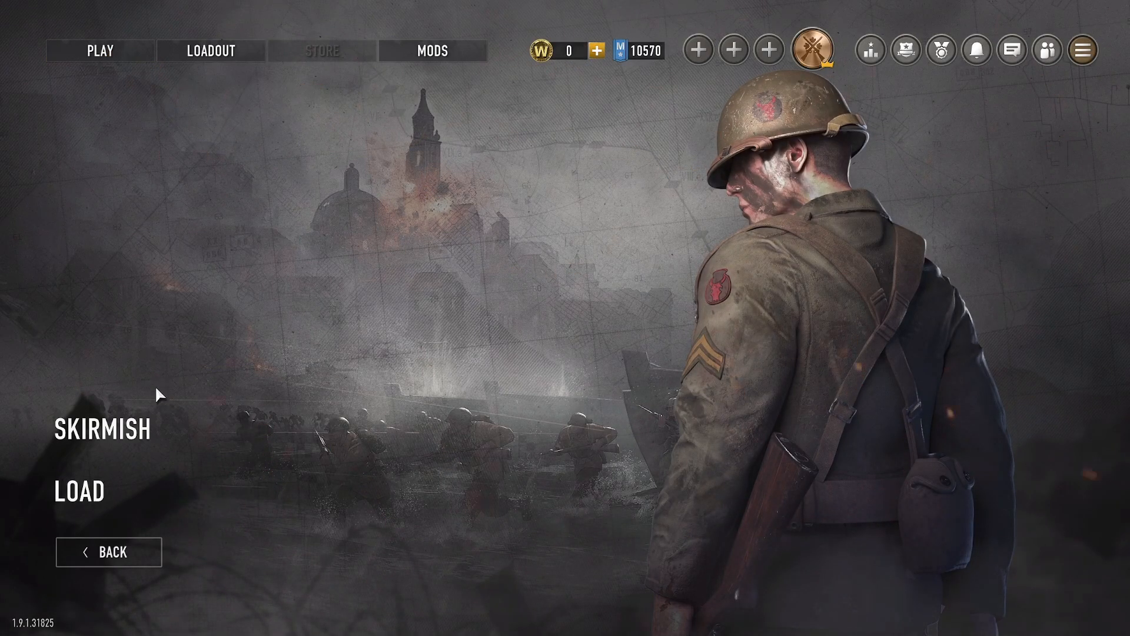
# Set up a skirmish on the modded TEST_WAYPOINTS map.
pyautogui.click(152, 412)
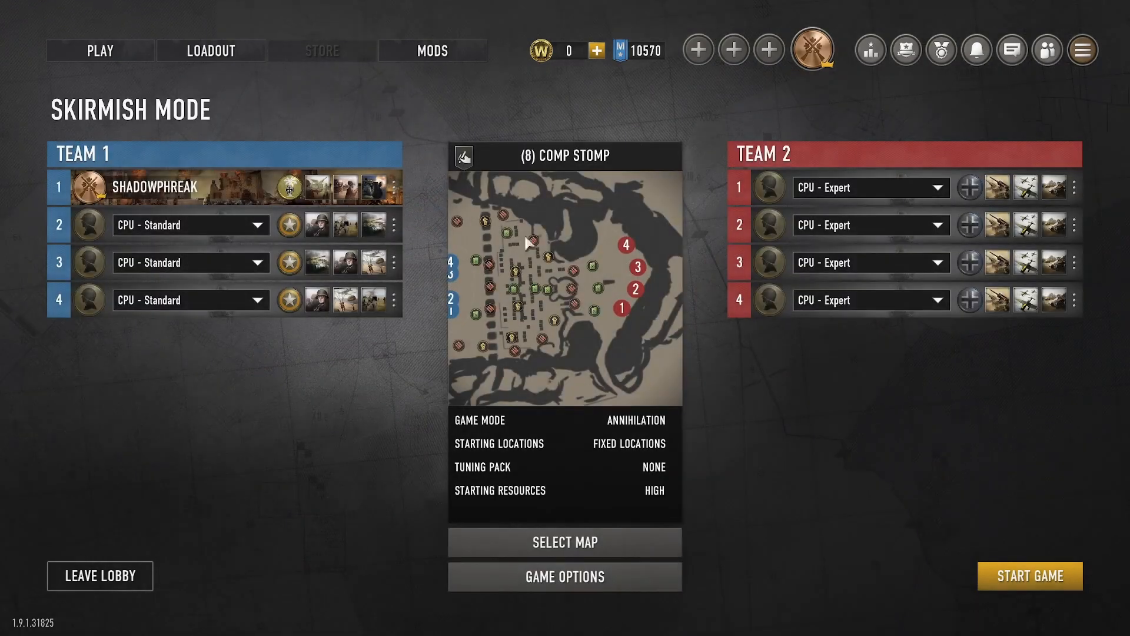
pyautogui.click(615, 538)
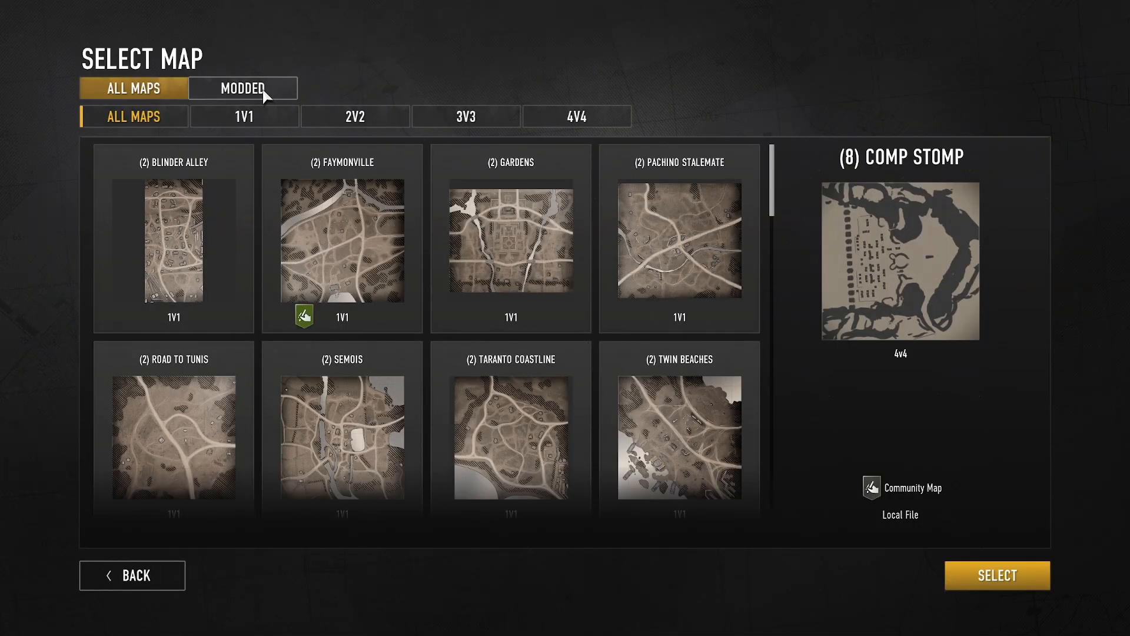
pyautogui.moveTo(770, 185); pyautogui.dragTo(758, 543)
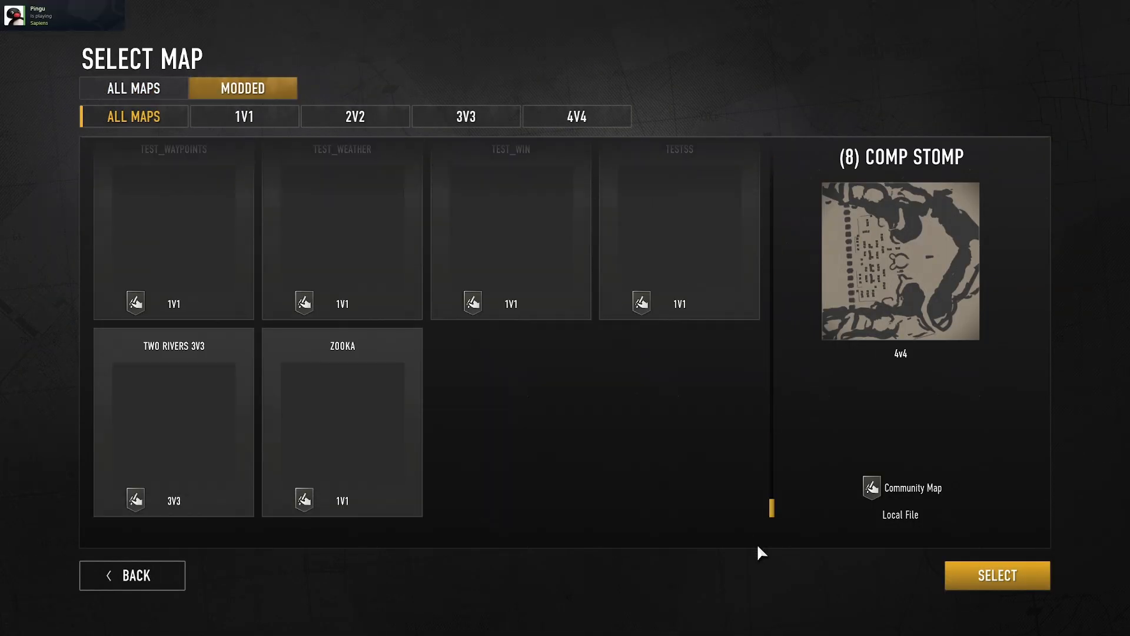
pyautogui.scroll(3, 648, 436)
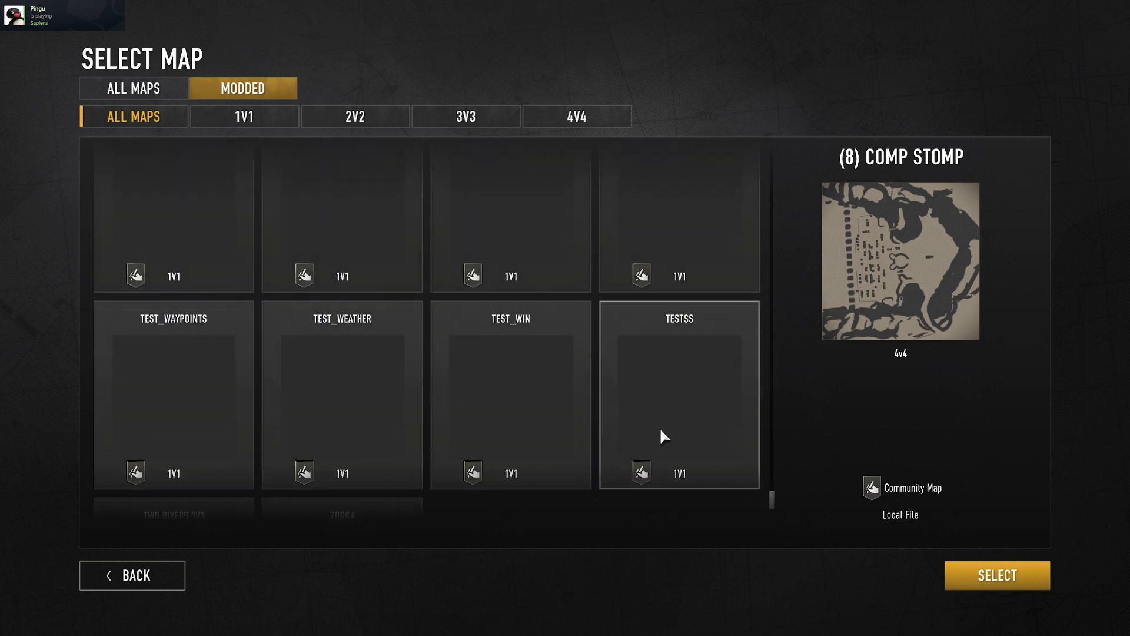
pyautogui.click(162, 350)
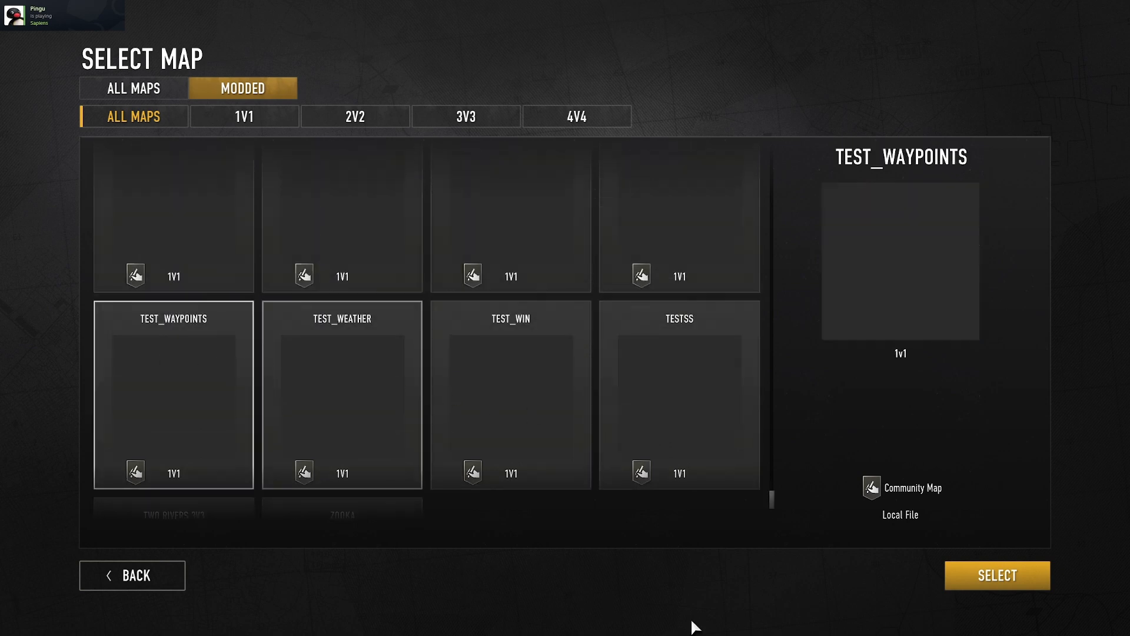
pyautogui.click(1010, 583)
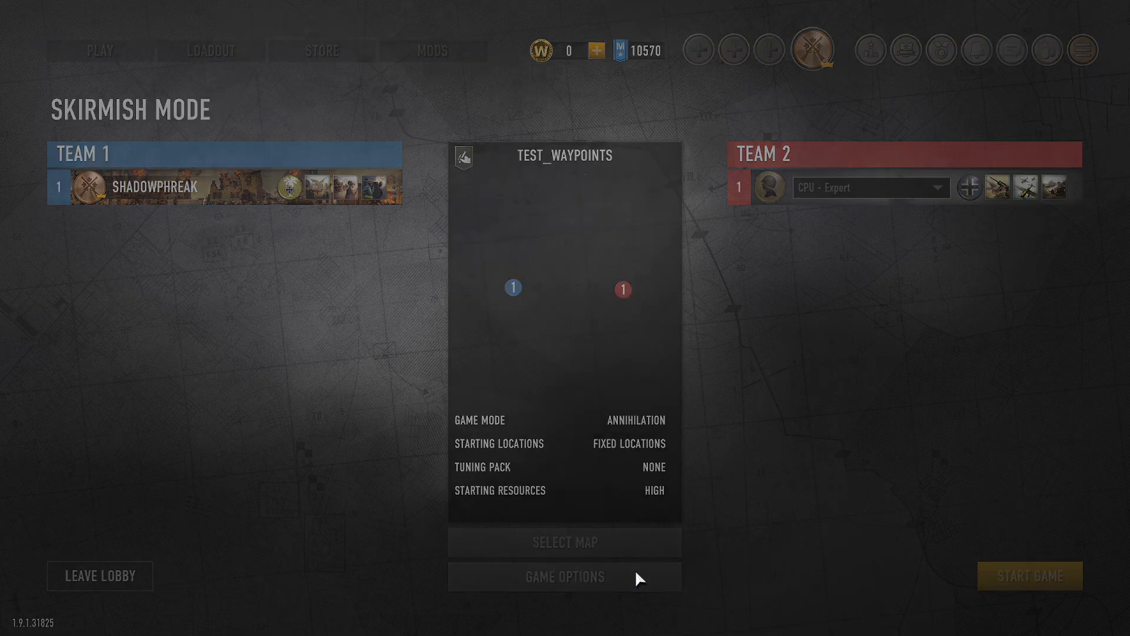
# Set the game mode to CheatCommands Mod: Annihilation, toggle the Global AI option, and save the game settings.
pyautogui.click(638, 579)
pyautogui.click(634, 198)
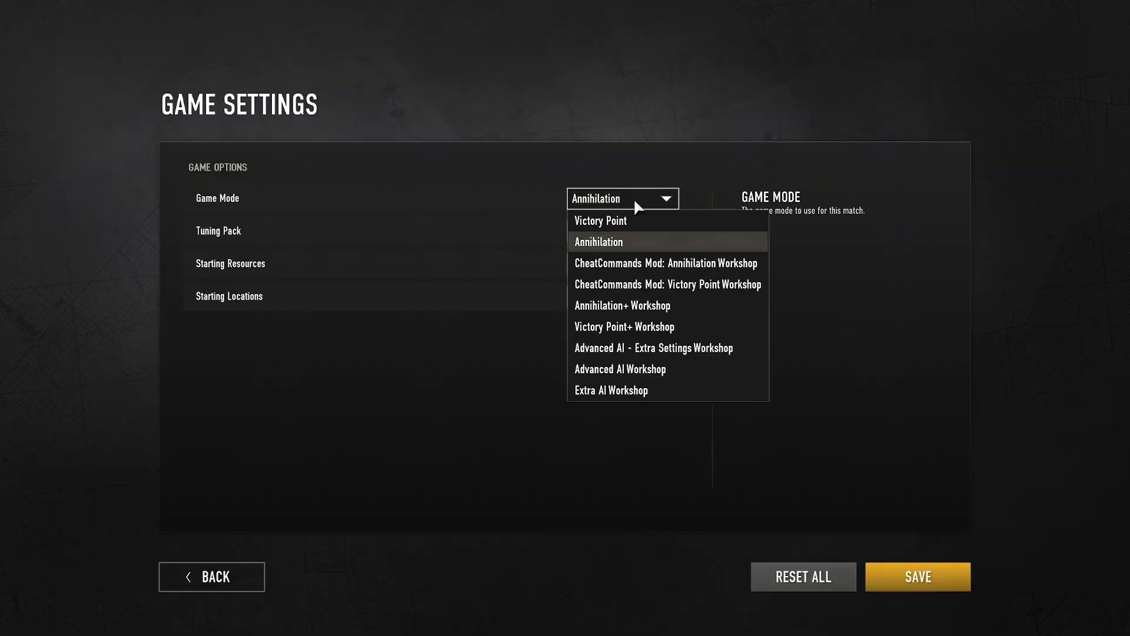
pyautogui.click(648, 262)
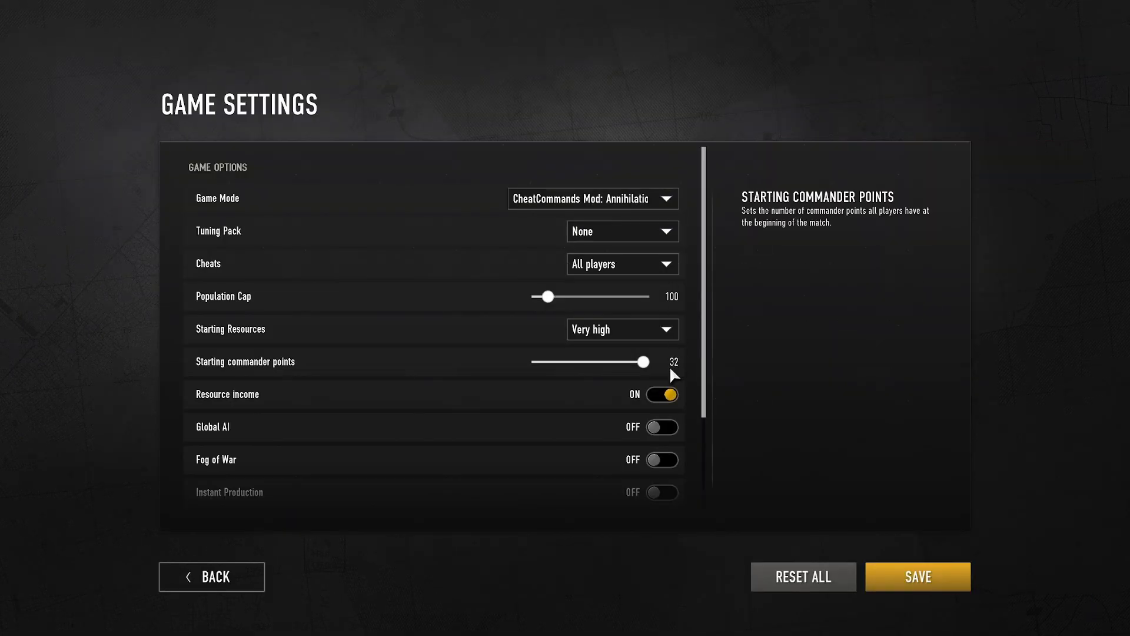
pyautogui.click(660, 426)
pyautogui.click(877, 569)
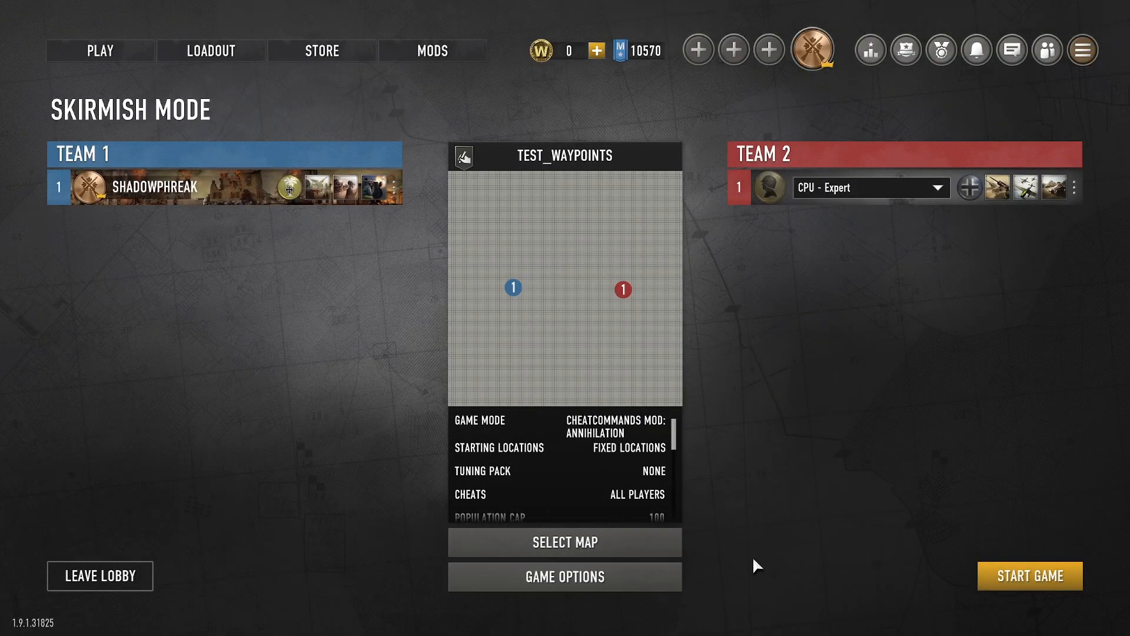
# Change the Team 1 player's faction to US Forces and start the skirmish.
pyautogui.click(1040, 575)
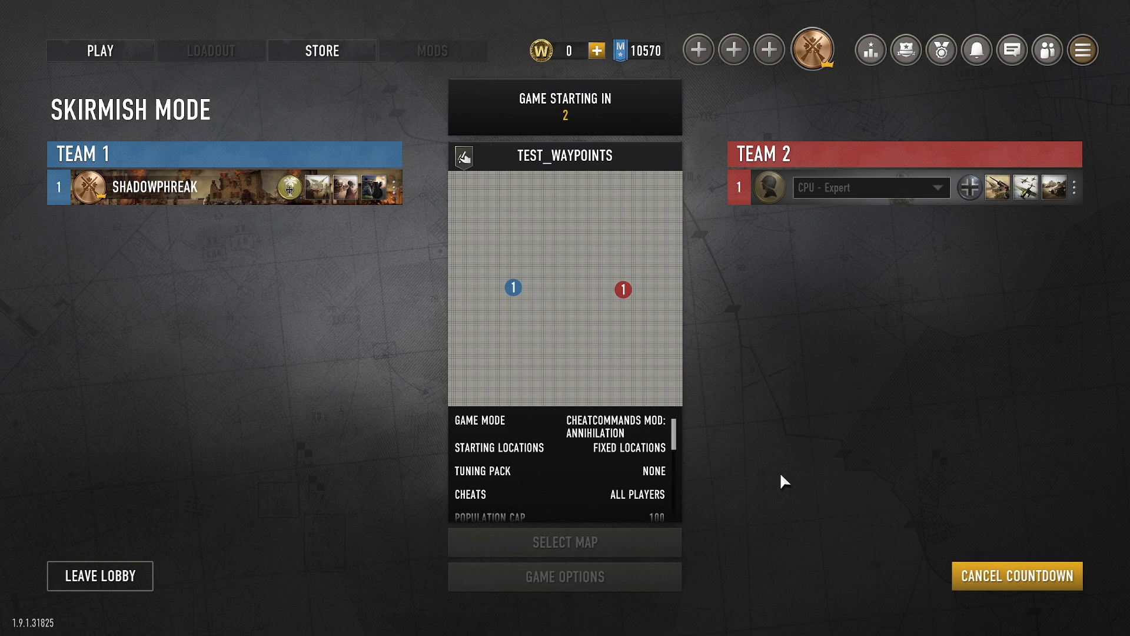
pyautogui.click(1018, 576)
pyautogui.click(302, 186)
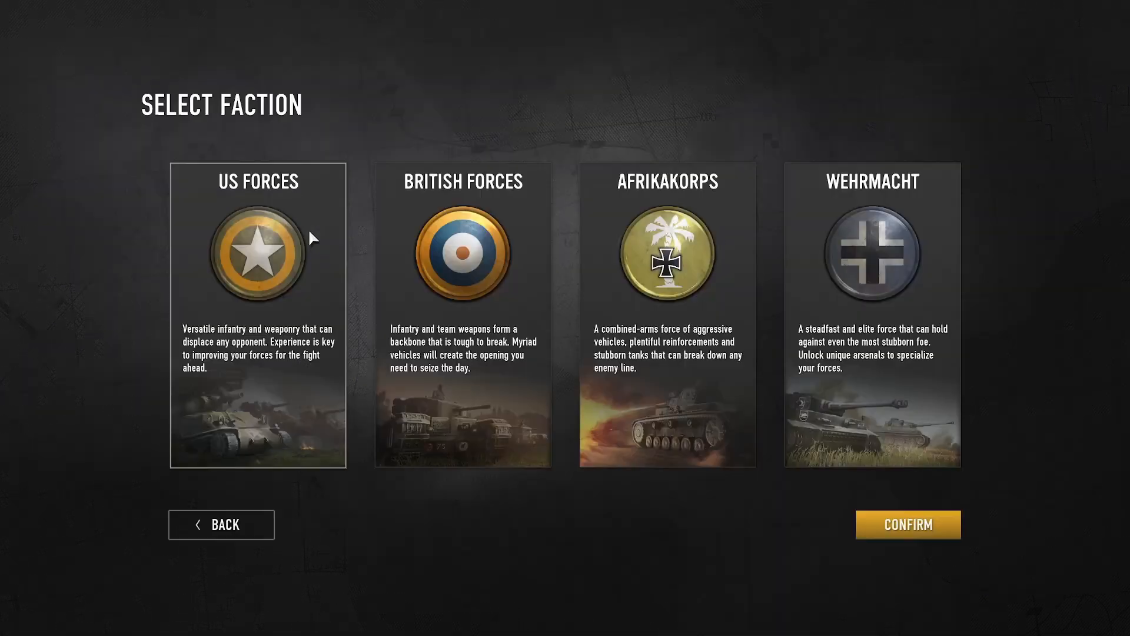
pyautogui.click(905, 530)
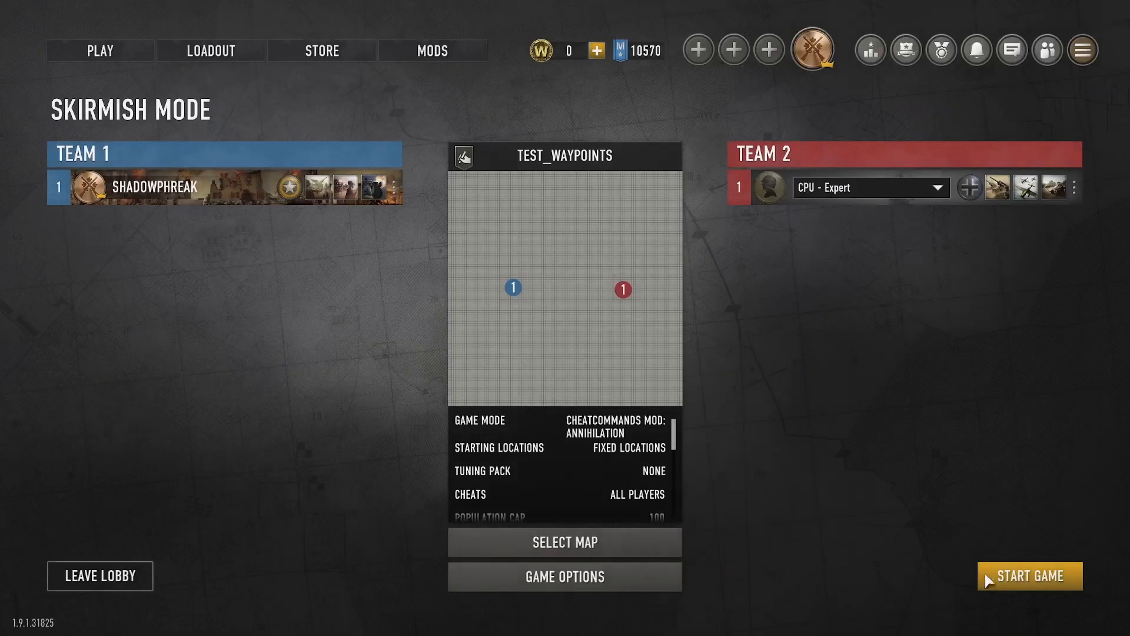
pyautogui.click(1031, 586)
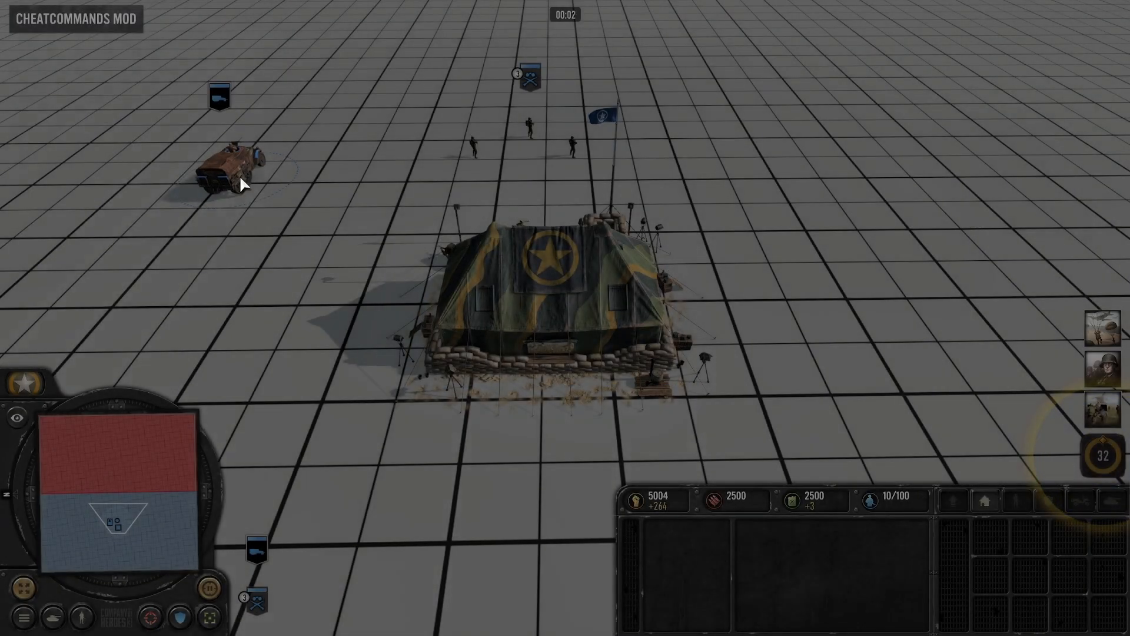
# Select the spawned M3 half-track and follow its drive along the waypoint path.
pyautogui.moveTo(1, 7)
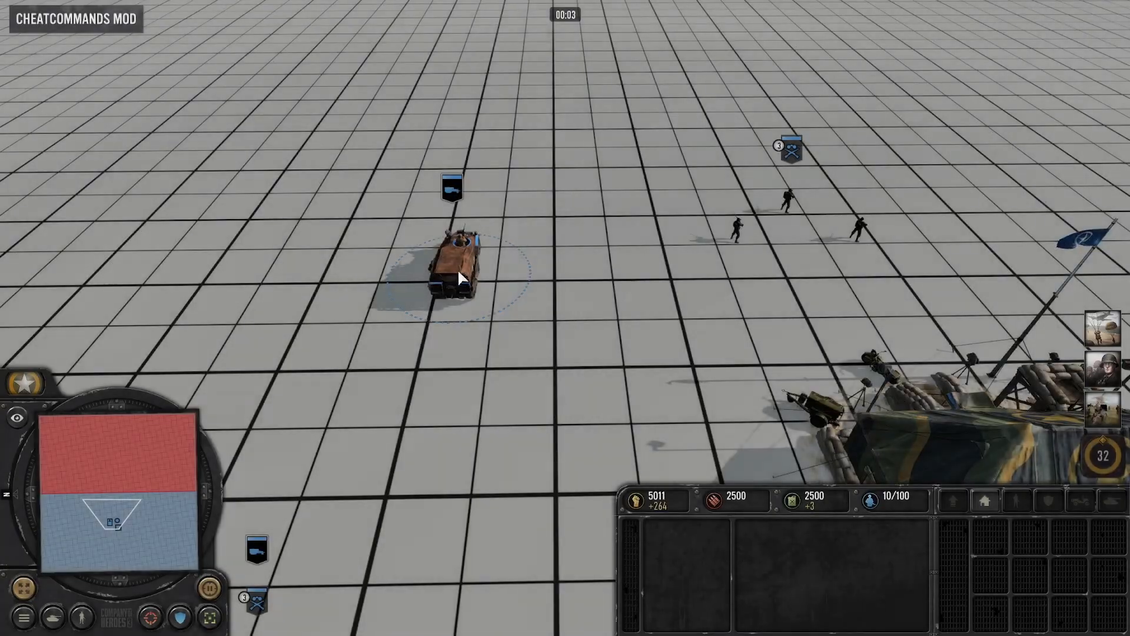
pyautogui.click(458, 268)
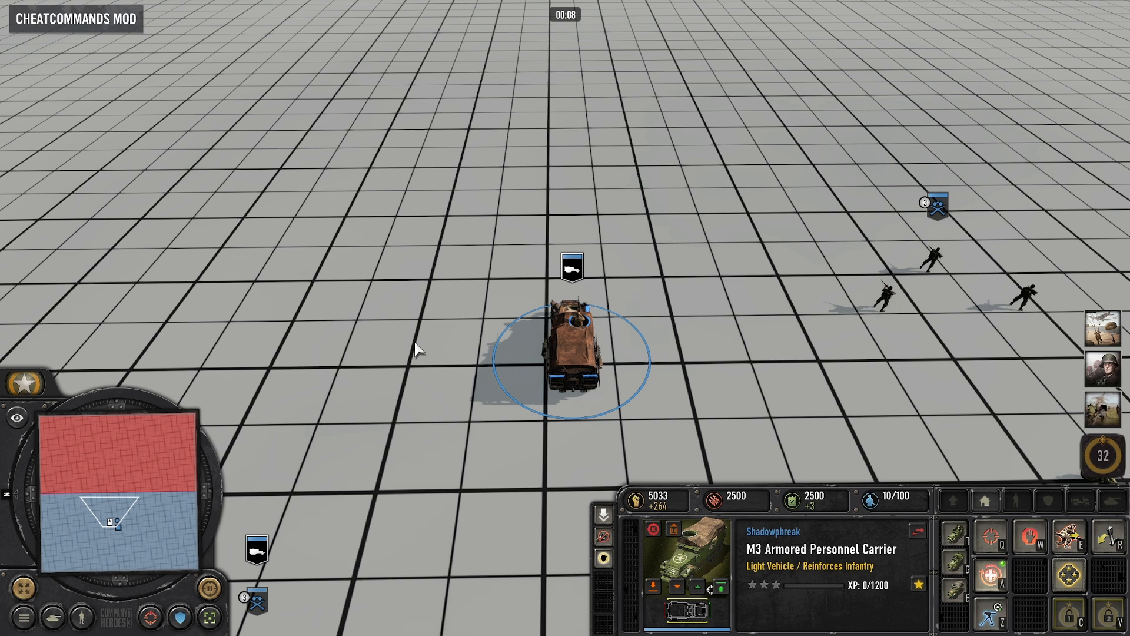
pyautogui.rightClick(607, 236)
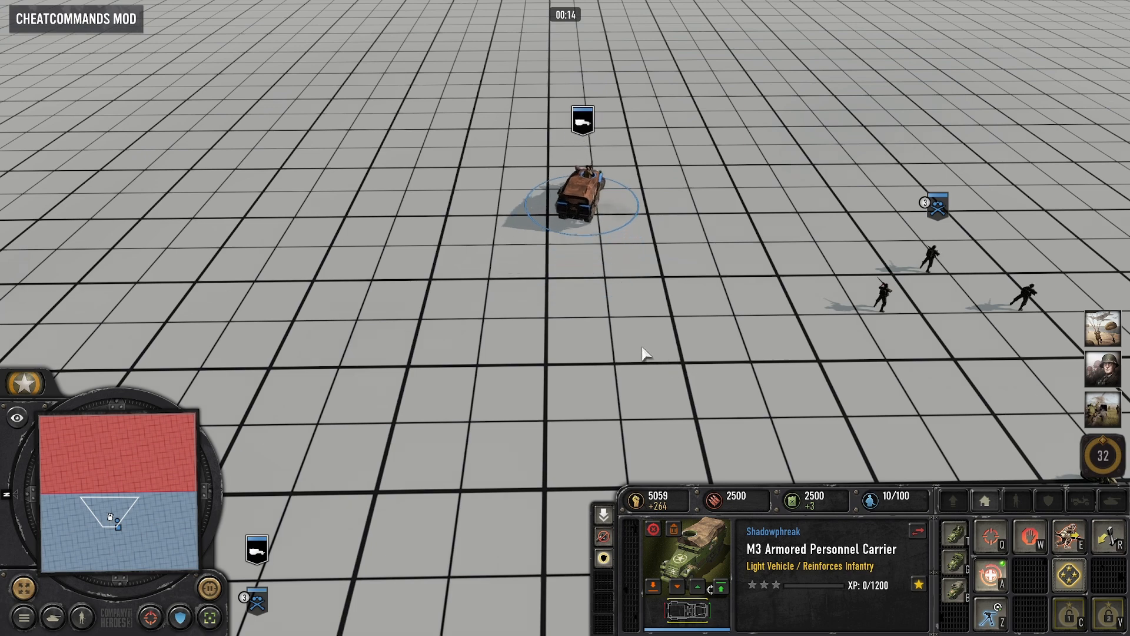
pyautogui.moveTo(446, 268); pyautogui.dragTo(522, 381, button='middle')
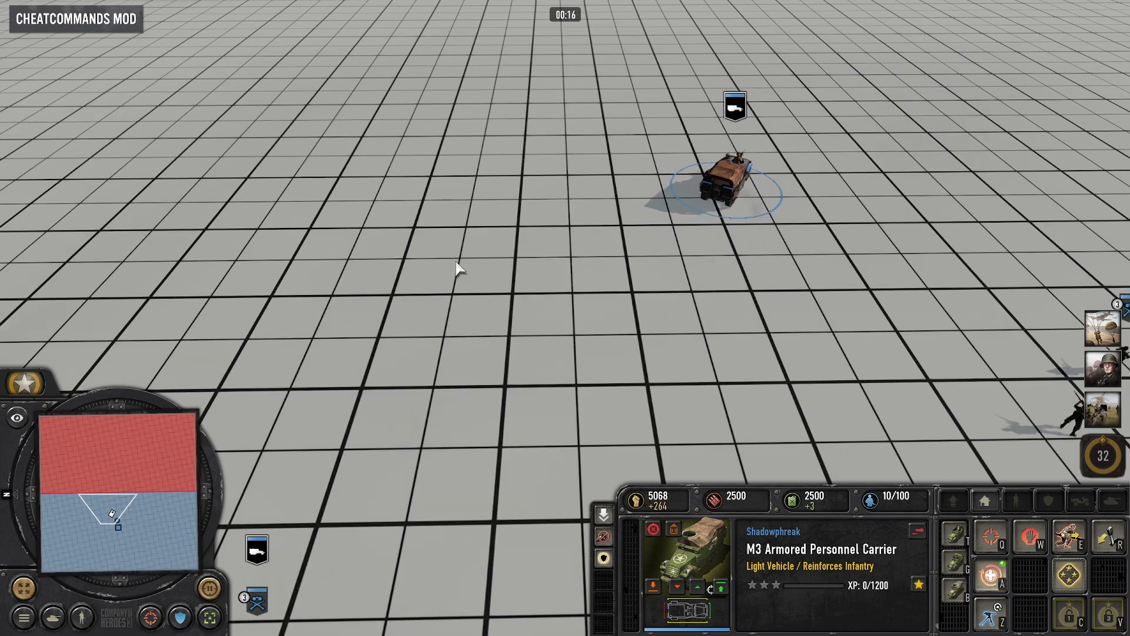
pyautogui.moveTo(379, 80); pyautogui.dragTo(462, 249, button='middle')
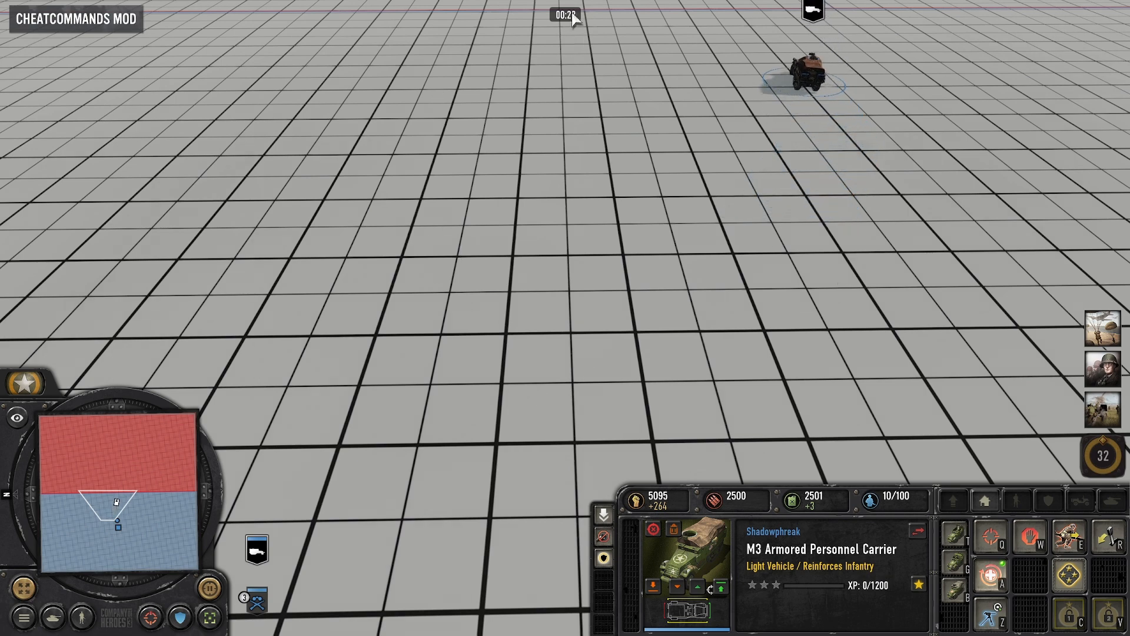
pyautogui.moveTo(573, 15); pyautogui.dragTo(651, 189, button='middle')
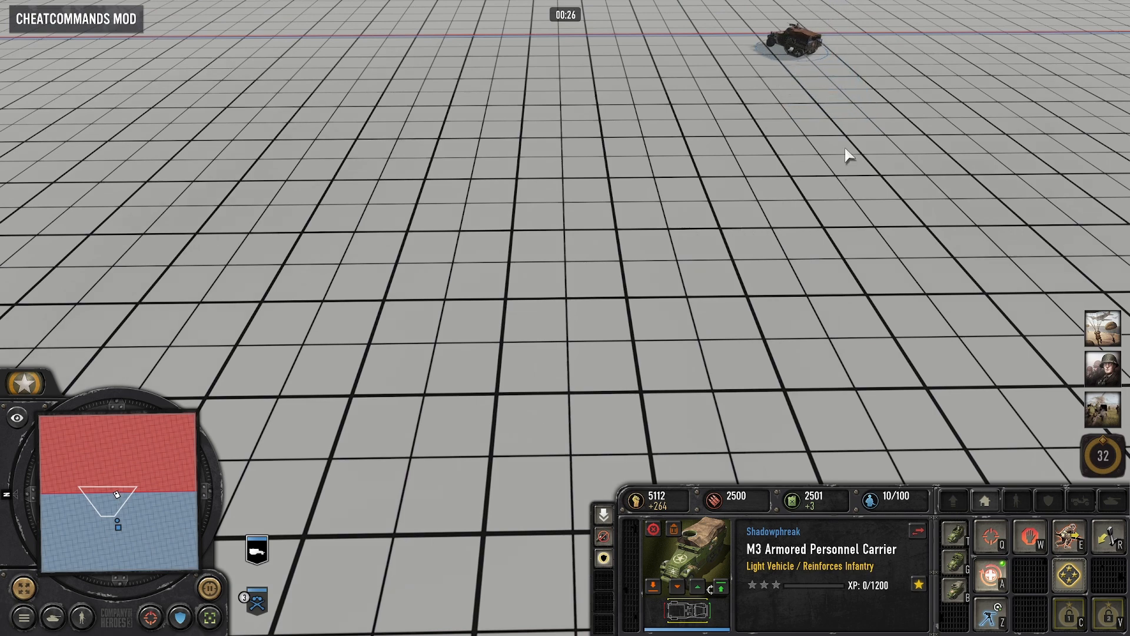
pyautogui.moveTo(648, 1)
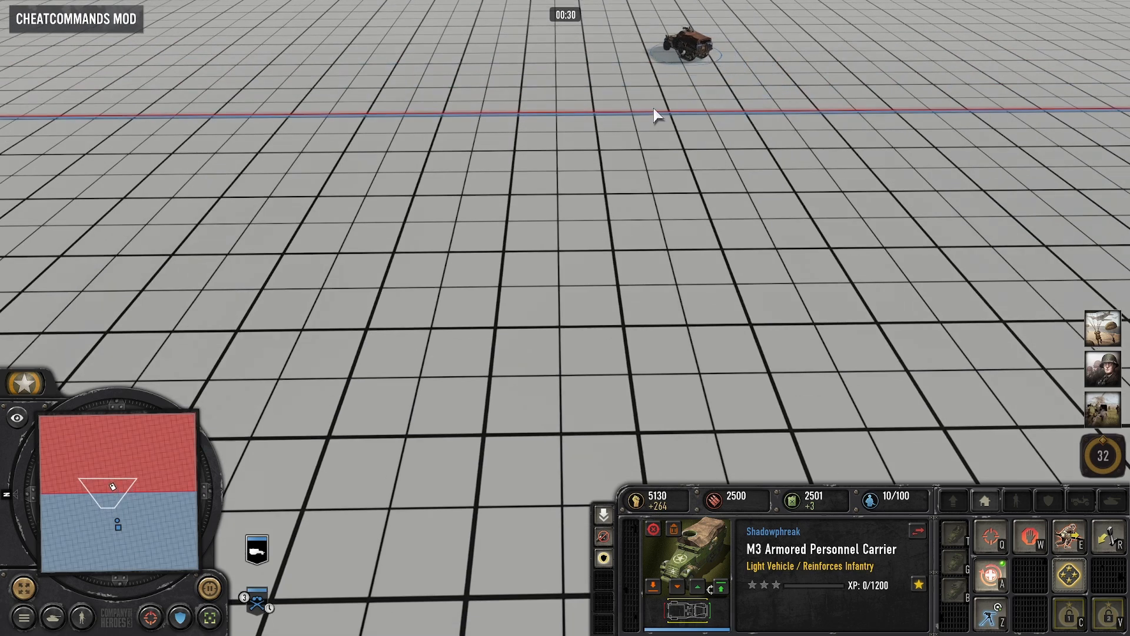
pyautogui.moveTo(591, 1)
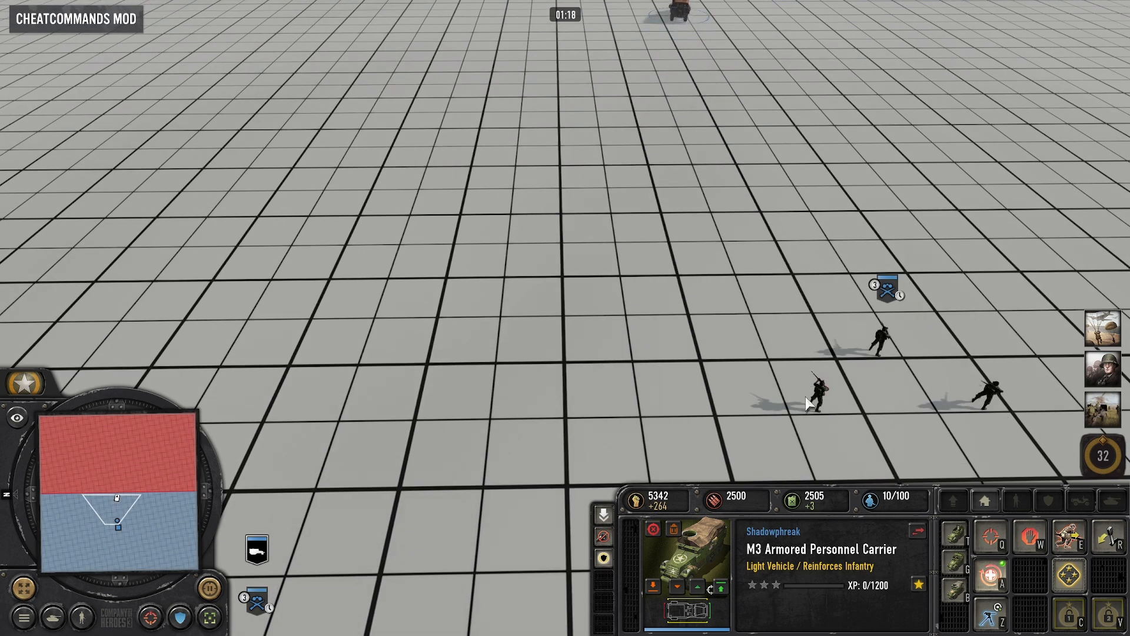
# Select the Scout Squad and order it to move across the open ground.
pyautogui.click(815, 390)
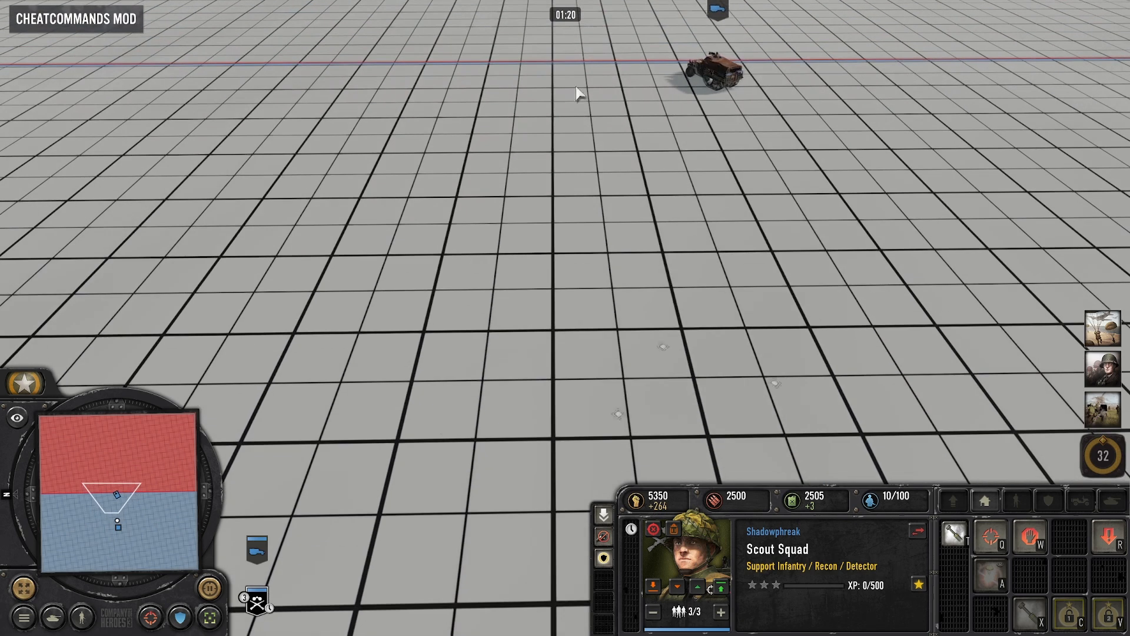
pyautogui.rightClick(429, 264)
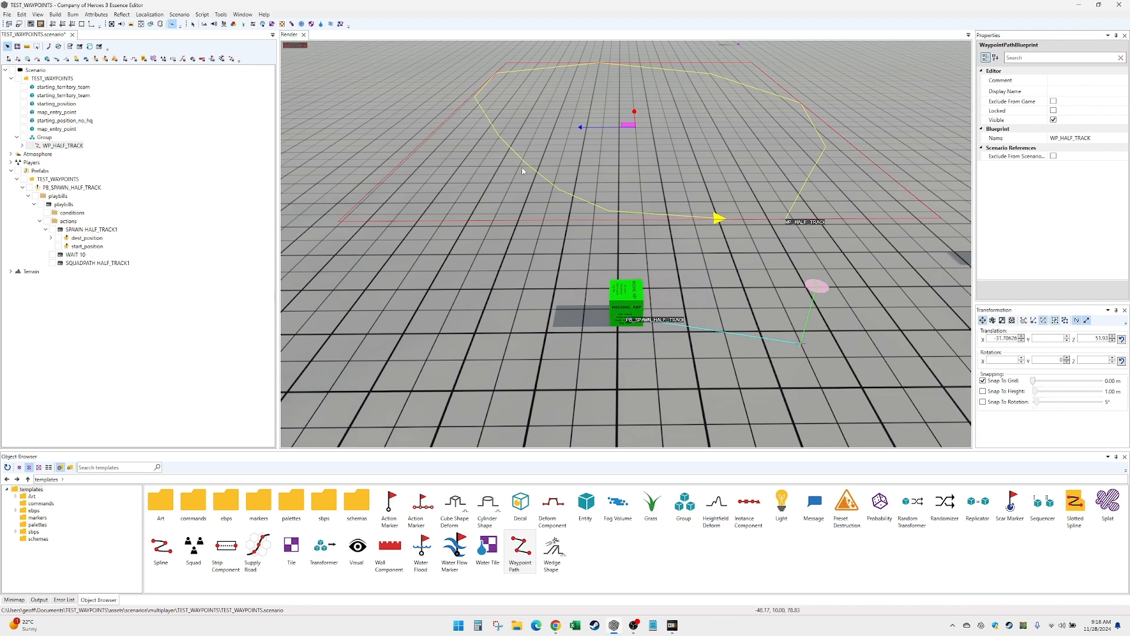
# In the Essence Editor, duplicate the SPAWN HALF_TRACK1 action with SGroup HALF_TRACK2 and move the copy's spawn point beside the original.
pyautogui.click(634, 315)
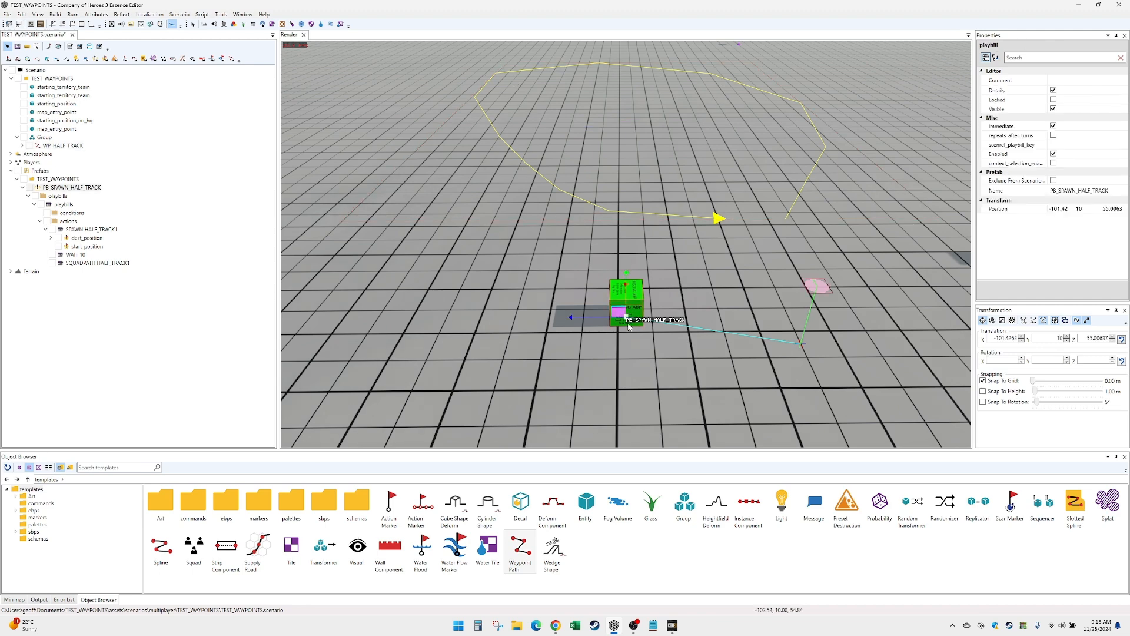
pyautogui.click(104, 263)
pyautogui.click(91, 231)
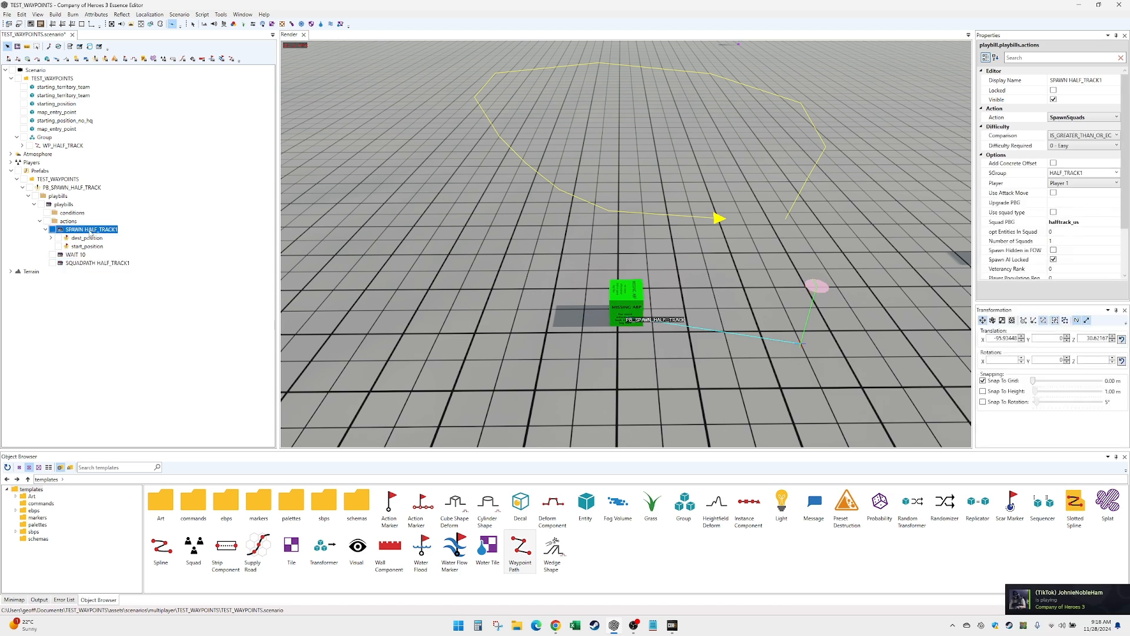
pyautogui.hotkey('ctrl', 'd')
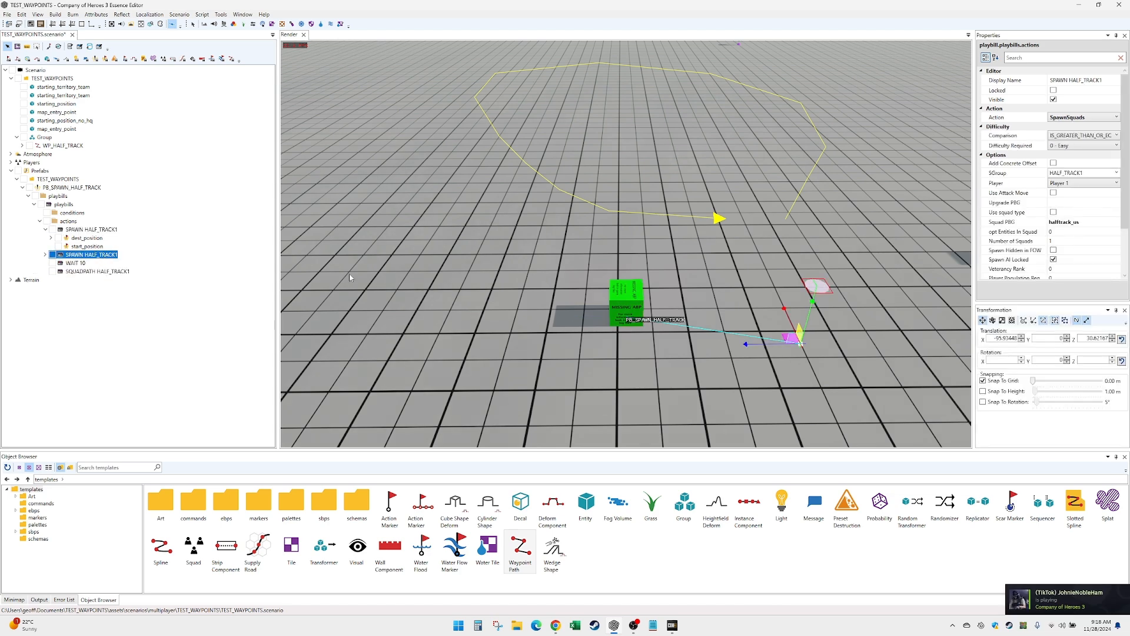
pyautogui.click(1070, 182)
pyautogui.click(1077, 191)
pyautogui.click(1081, 175)
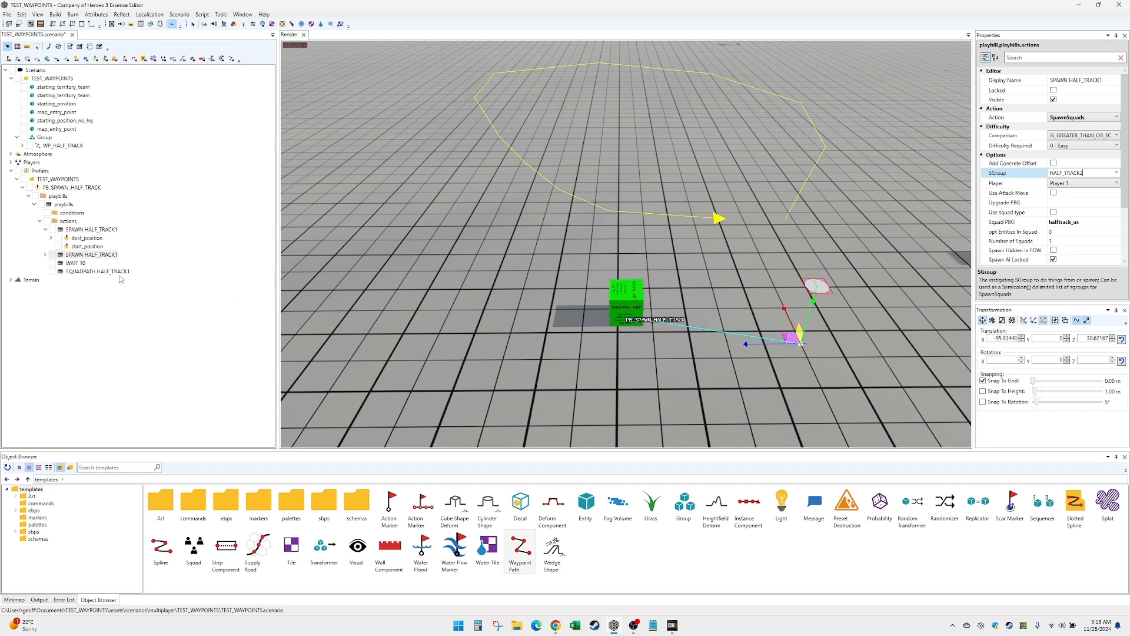
pyautogui.moveTo(794, 338); pyautogui.dragTo(736, 333)
# Duplicate the SQUADPATH HALF_TRACK1 action and set the copy's target SGroup to HALF_TRACK2.
pyautogui.click(101, 272)
pyautogui.hotkey('ctrl', 'd')
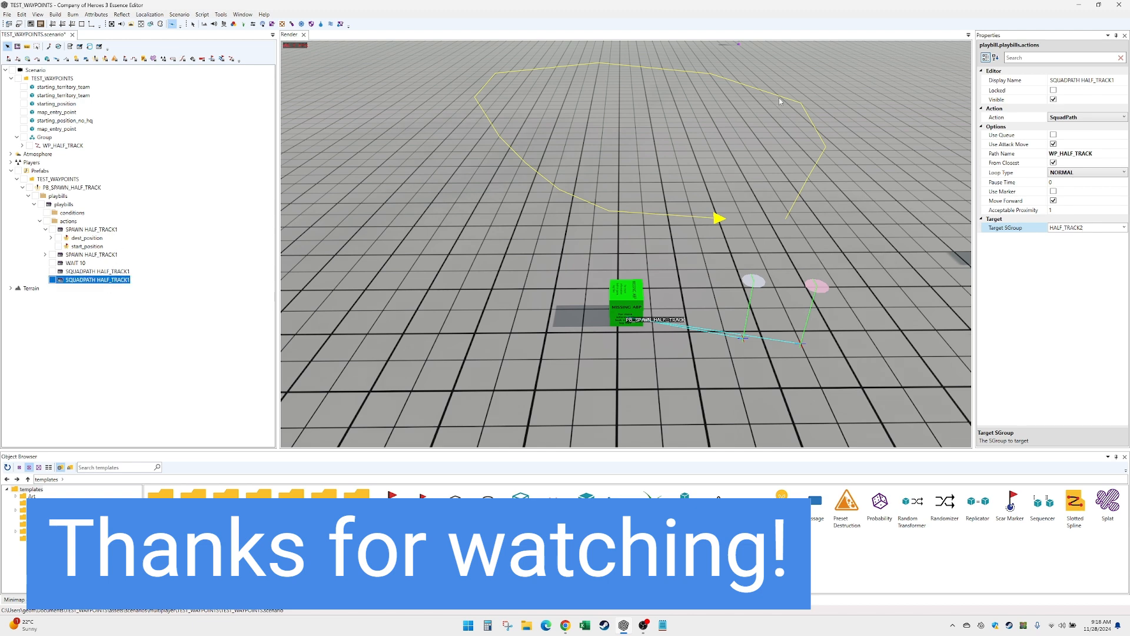
pyautogui.press('Up')
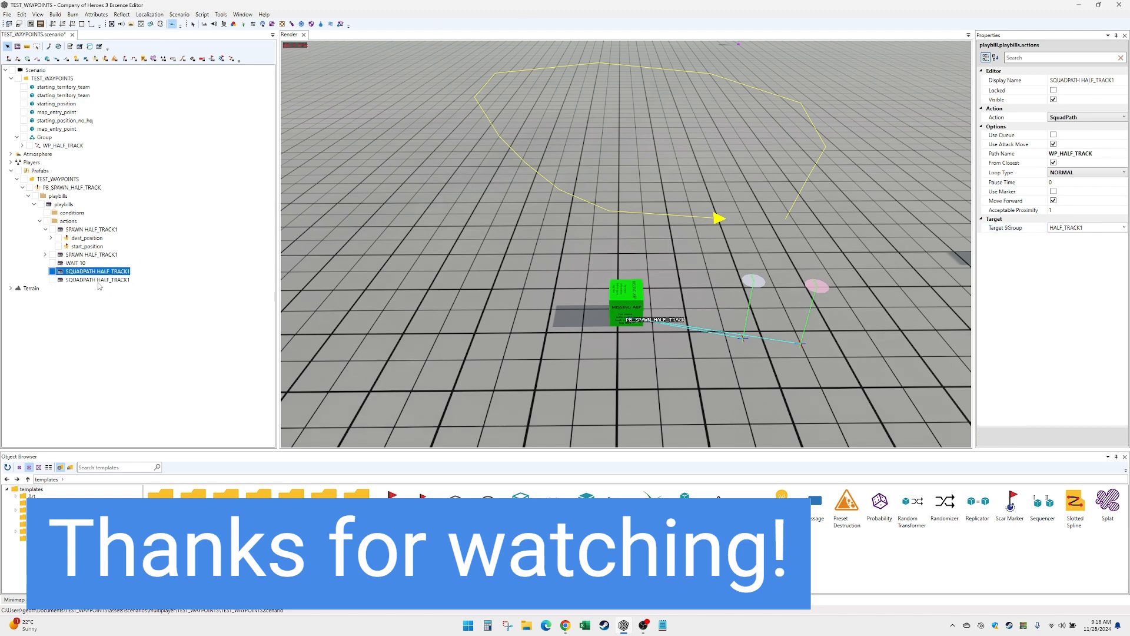